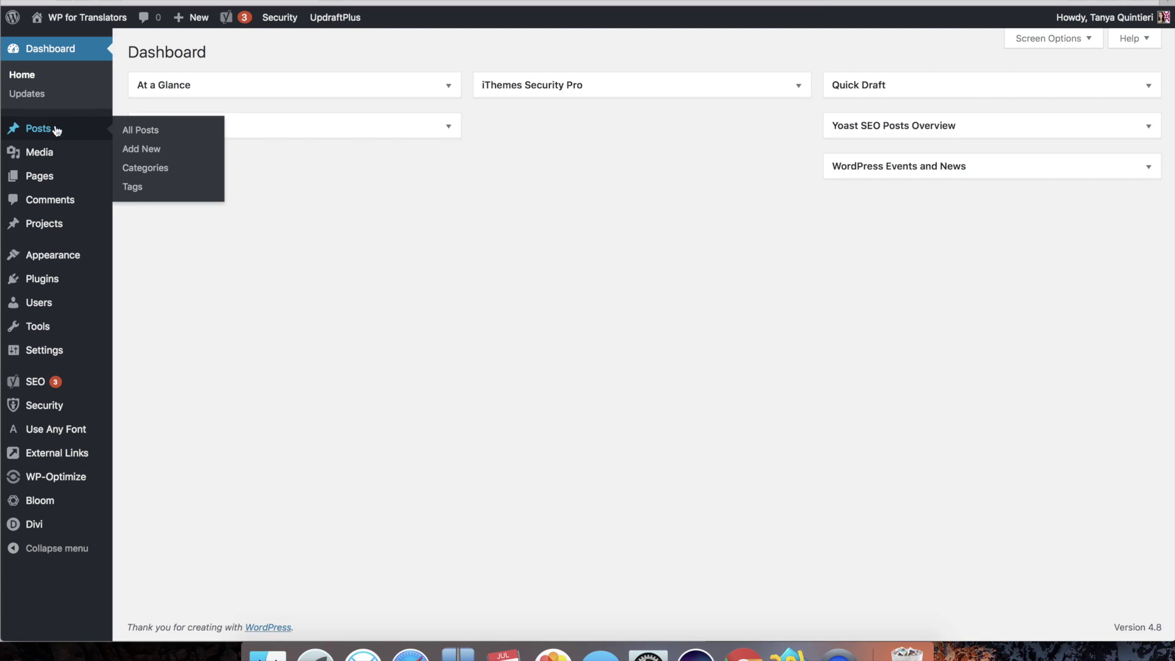
Open the All Pages list from the Pages menu in the admin sidebar.
{"action": "mouse_move", "coordinate": [57, 182]}
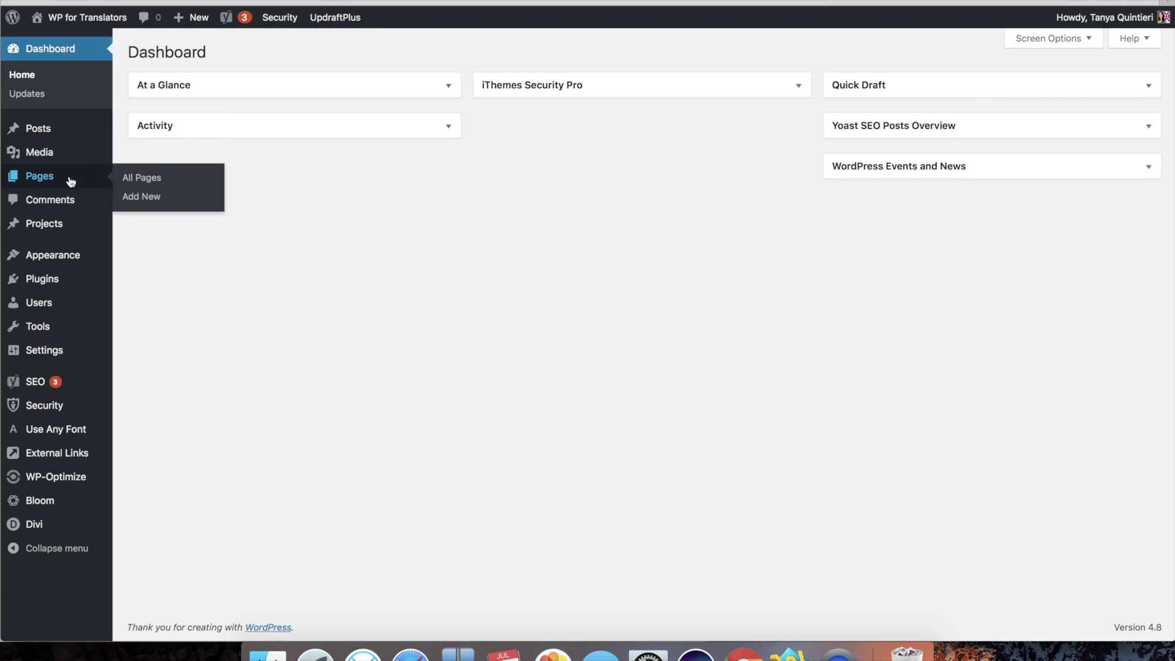
{"action": "left_click", "coordinate": [142, 182]}
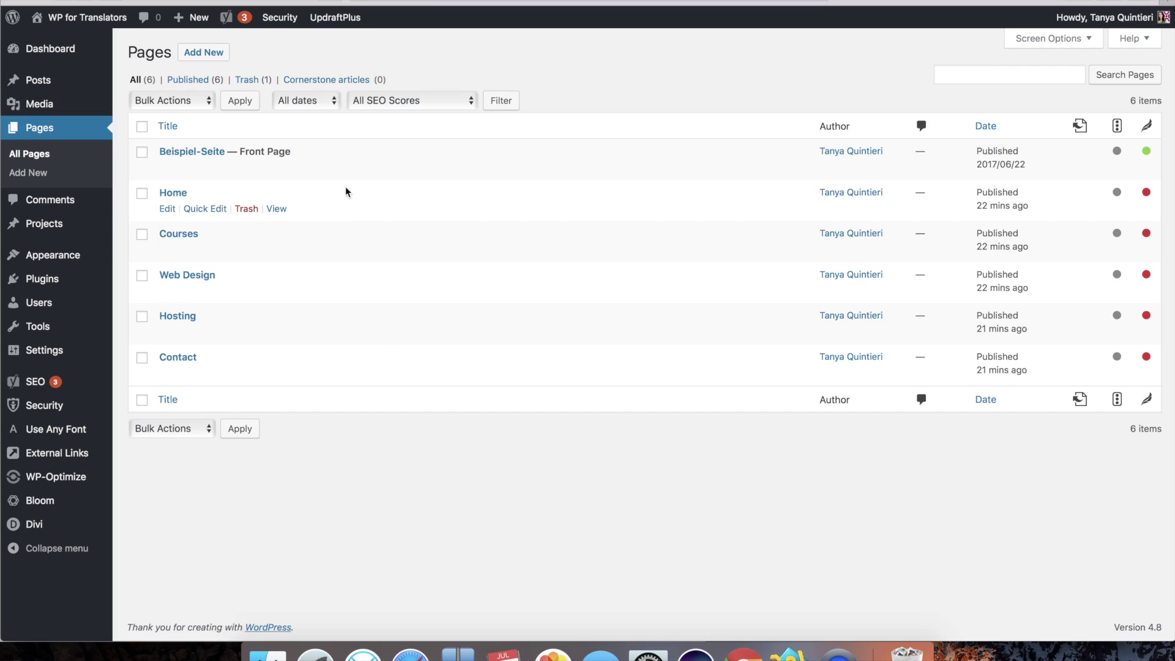
Edit the Home page, add a fullwidth section on top, and delete the standard section.
{"action": "left_click", "coordinate": [176, 195]}
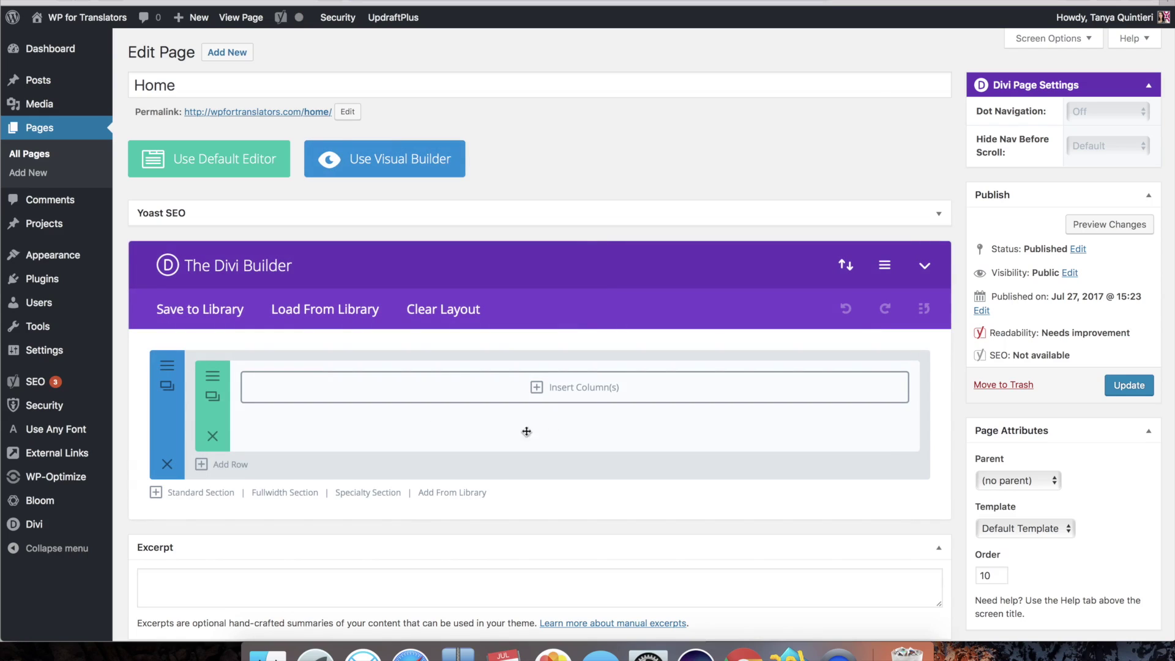
{"action": "scroll", "coordinate": [558, 497], "scroll_direction": "down", "scroll_amount": 3}
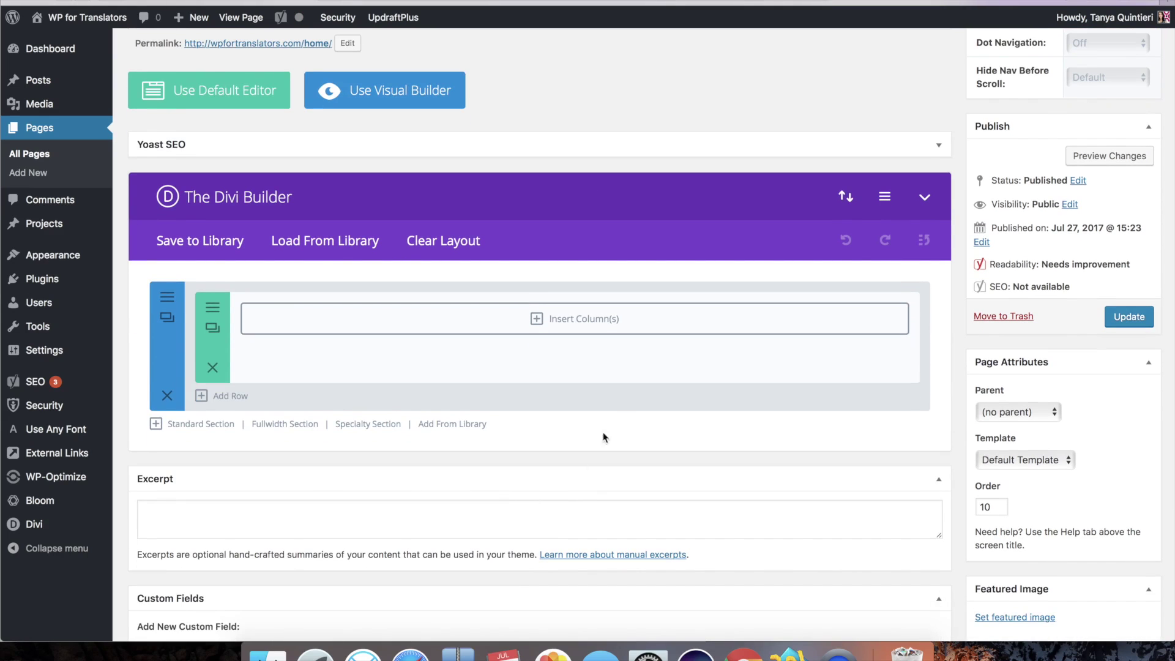
{"action": "left_click", "coordinate": [301, 425]}
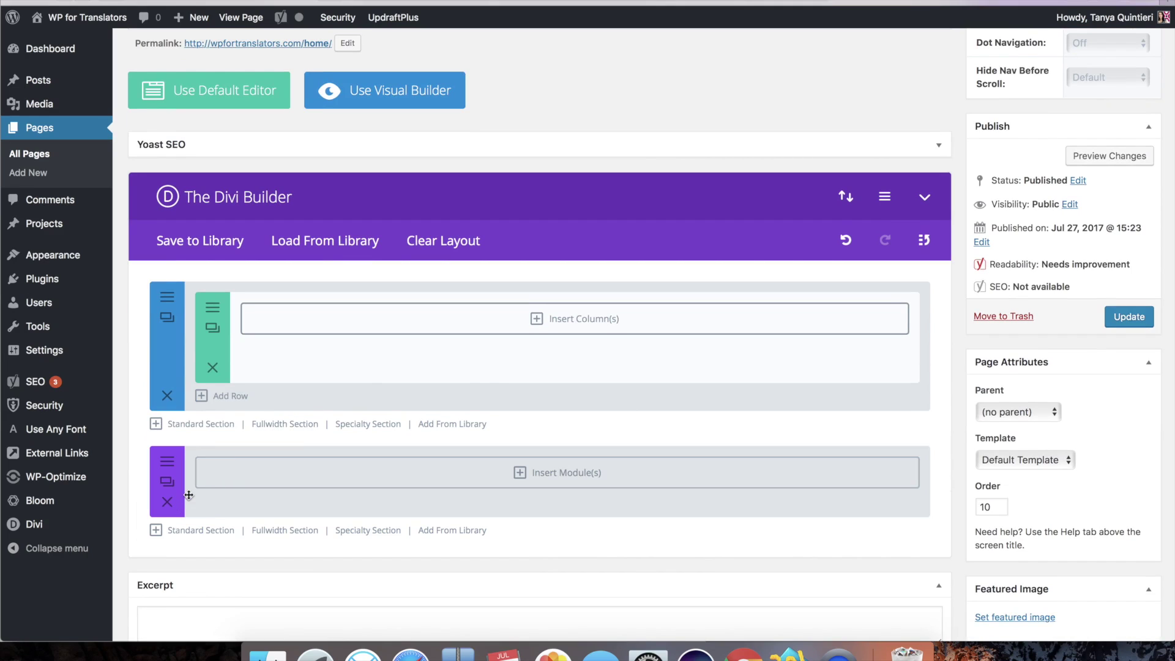
{"action": "left_click_drag", "start_coordinate": [183, 494], "coordinate": [176, 294]}
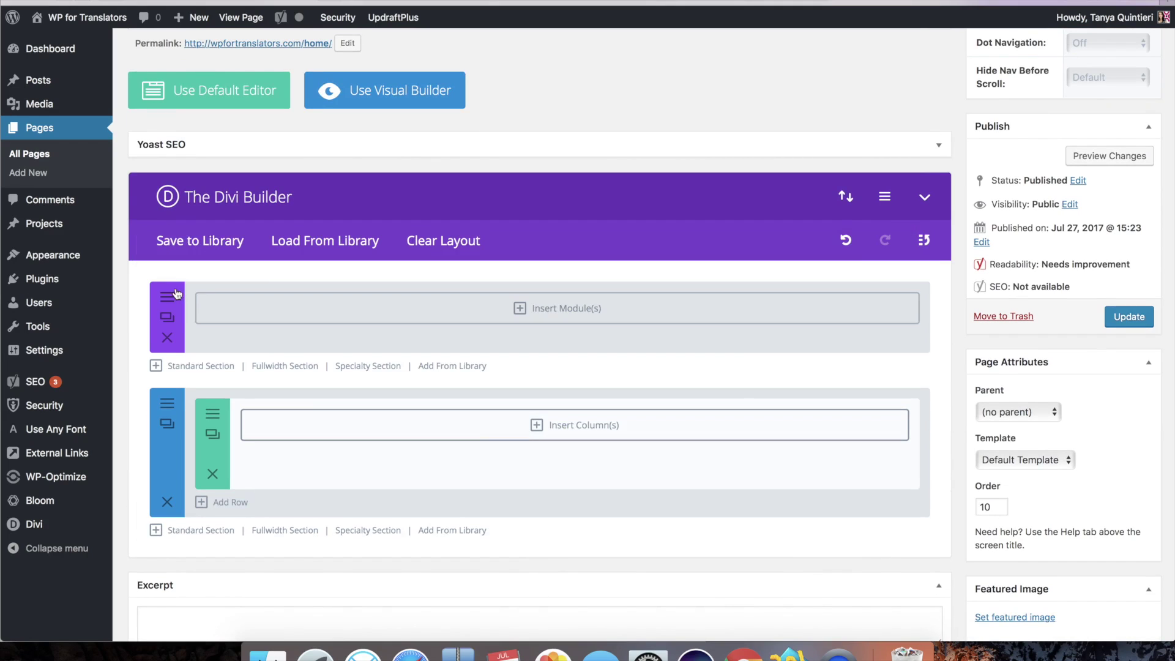
{"action": "left_click", "coordinate": [167, 501]}
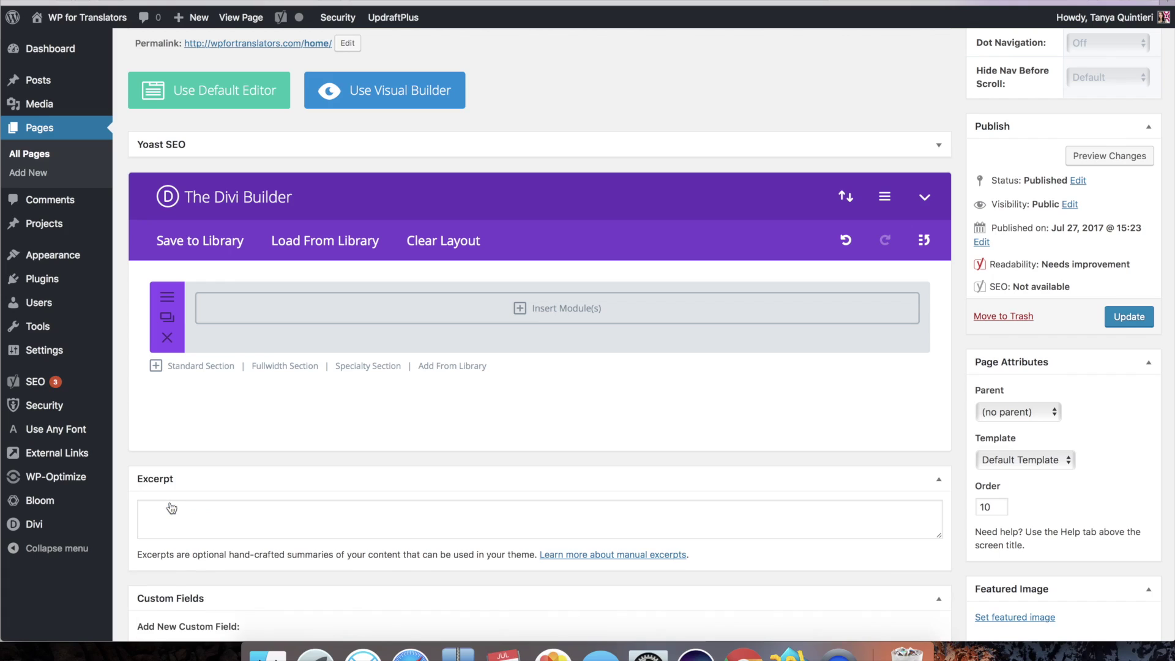
Insert a Fullwidth Menu module set to the Main menu, then save and update the page.
{"action": "left_click", "coordinate": [422, 308]}
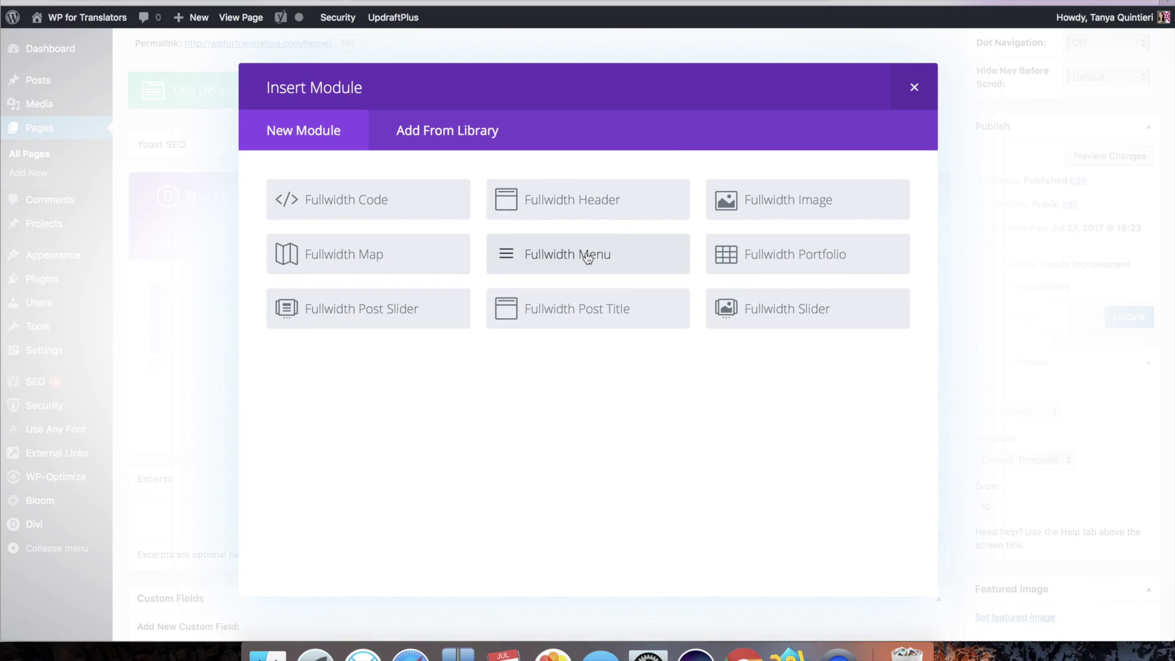
{"action": "left_click", "coordinate": [587, 254]}
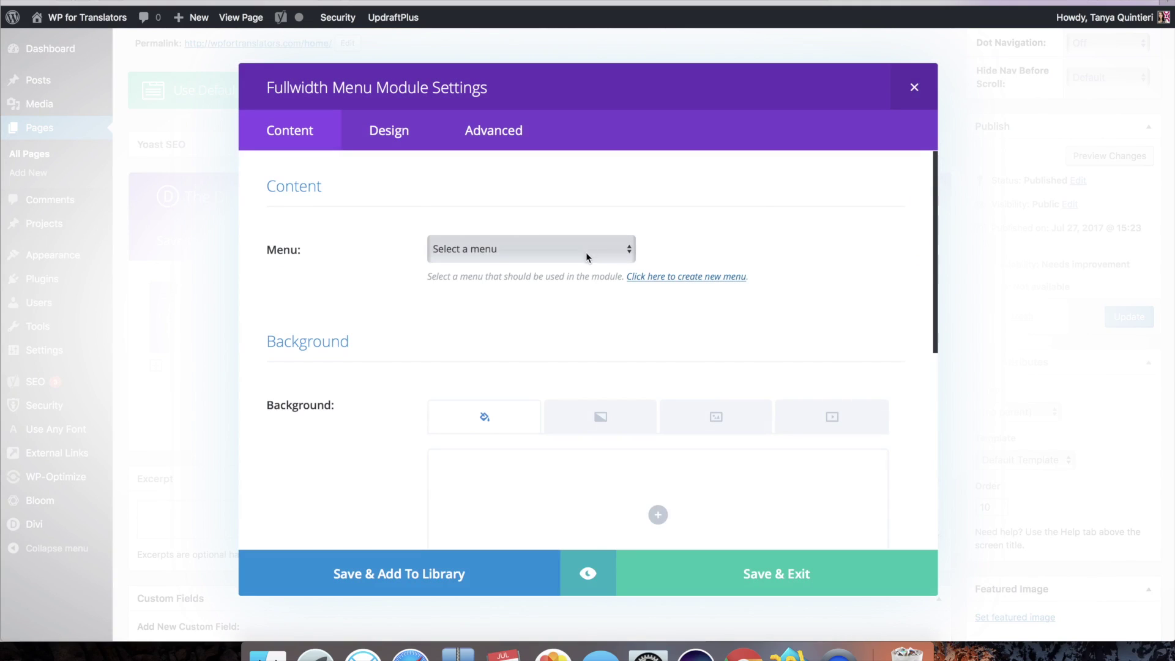
{"action": "left_click", "coordinate": [586, 252]}
{"action": "left_click", "coordinate": [584, 262]}
{"action": "left_click", "coordinate": [770, 587]}
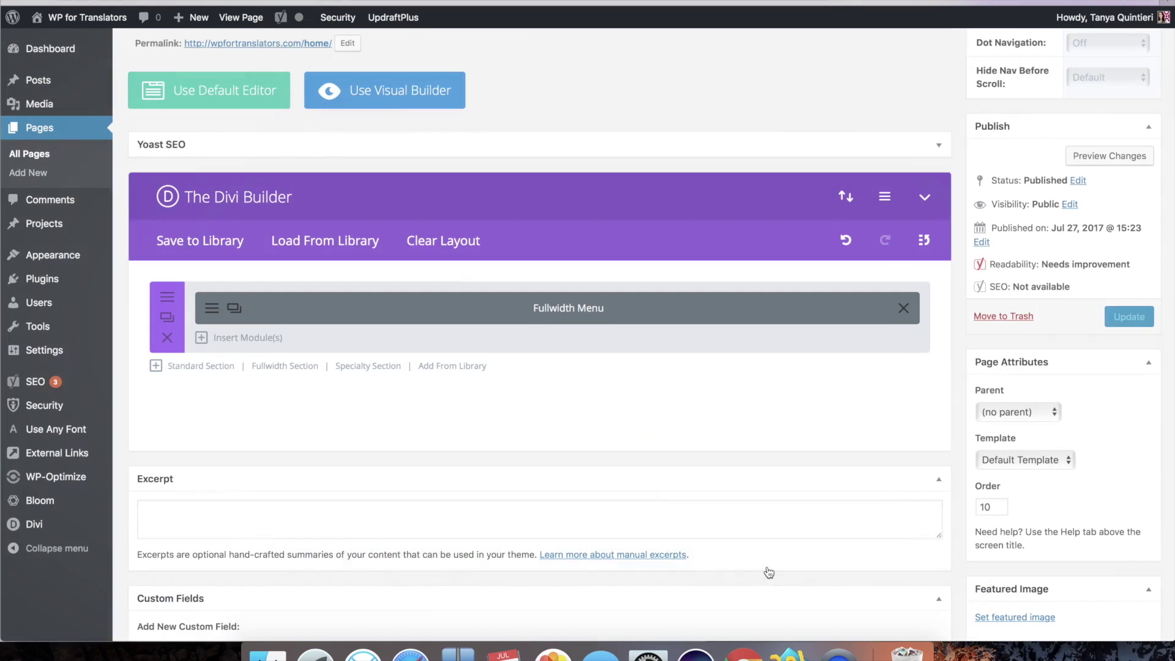
{"action": "left_click", "coordinate": [1130, 317]}
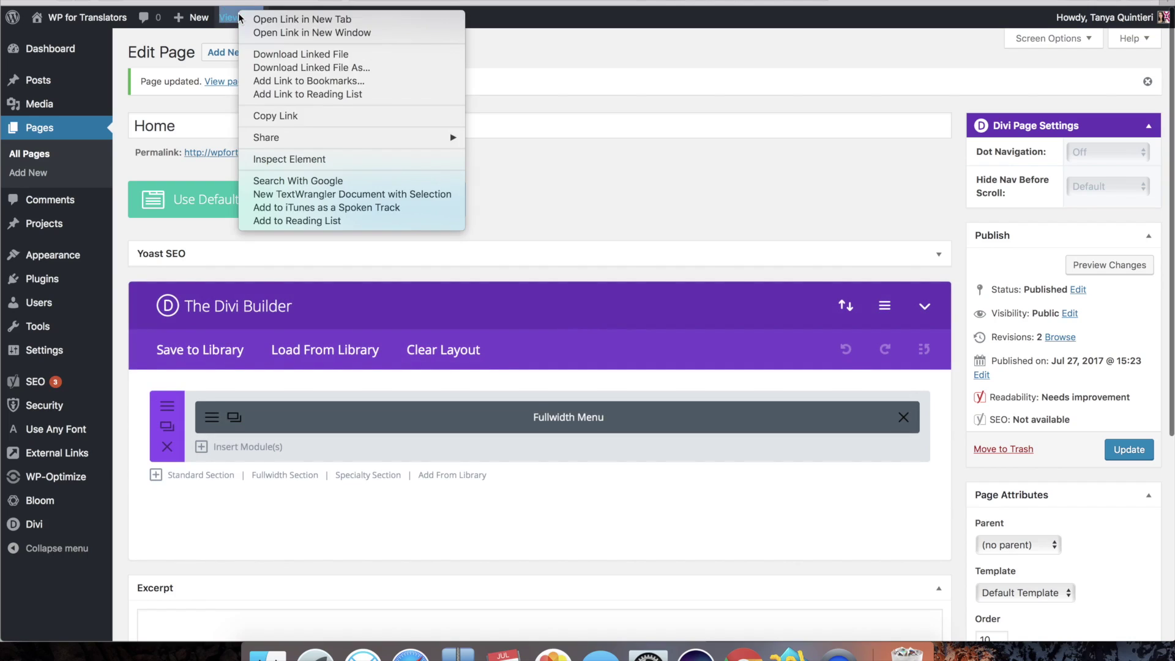
View the live Home page in a new tab, dismiss the cookie notice, and return to the editor.
{"action": "left_click", "coordinate": [287, 17]}
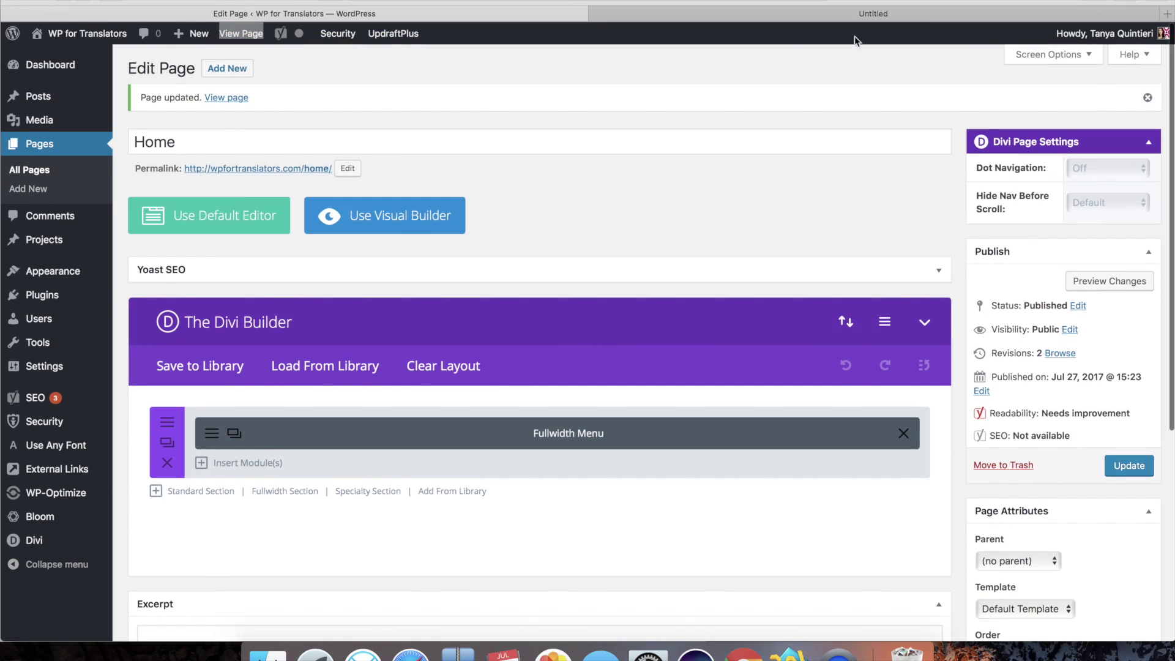
{"action": "left_click", "coordinate": [971, 13]}
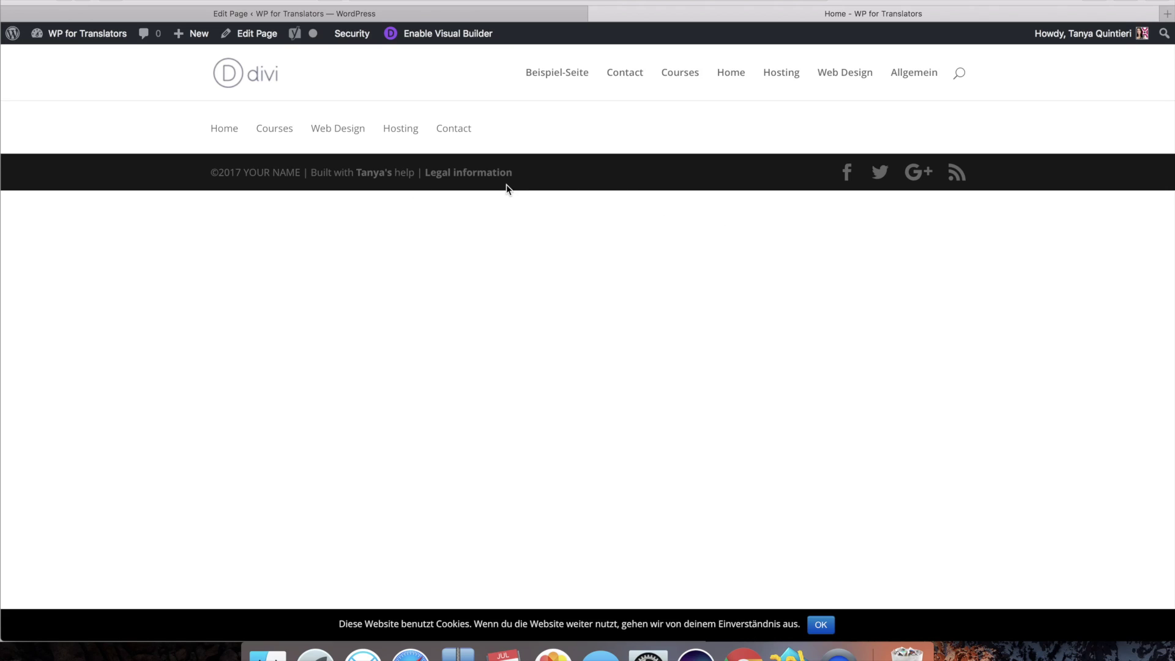
{"action": "left_click", "coordinate": [821, 625]}
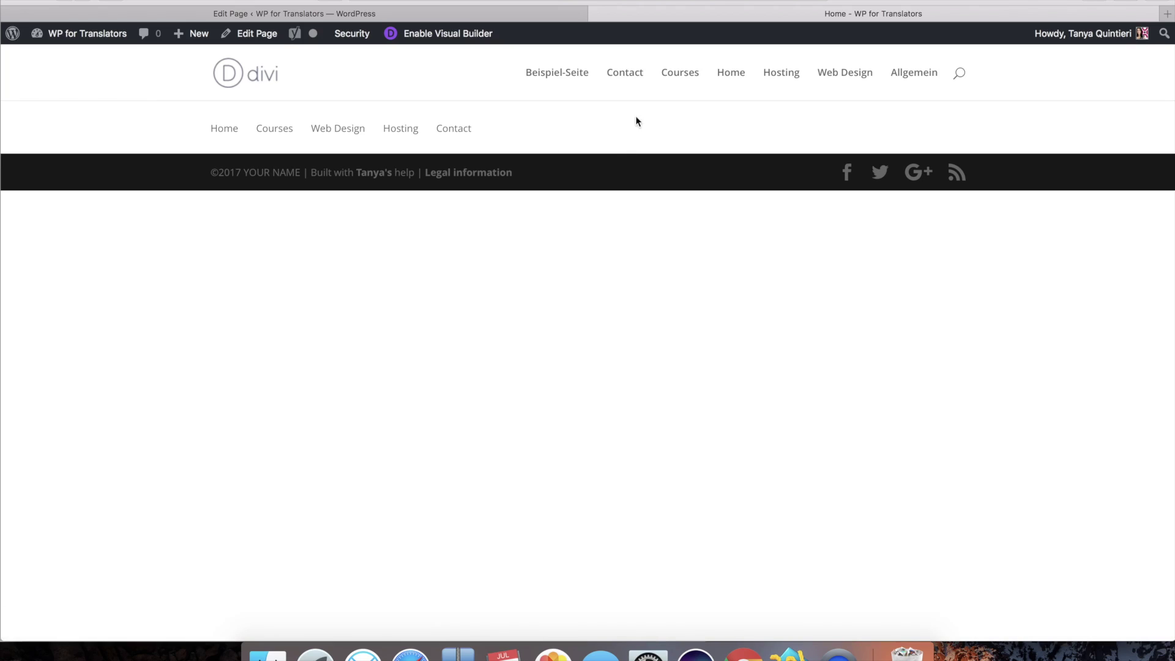
{"action": "left_click", "coordinate": [489, 13]}
Switch the Home page to the Blank Page template, update it, and check the live page.
{"action": "scroll", "coordinate": [1022, 483], "scroll_direction": "down", "scroll_amount": 3}
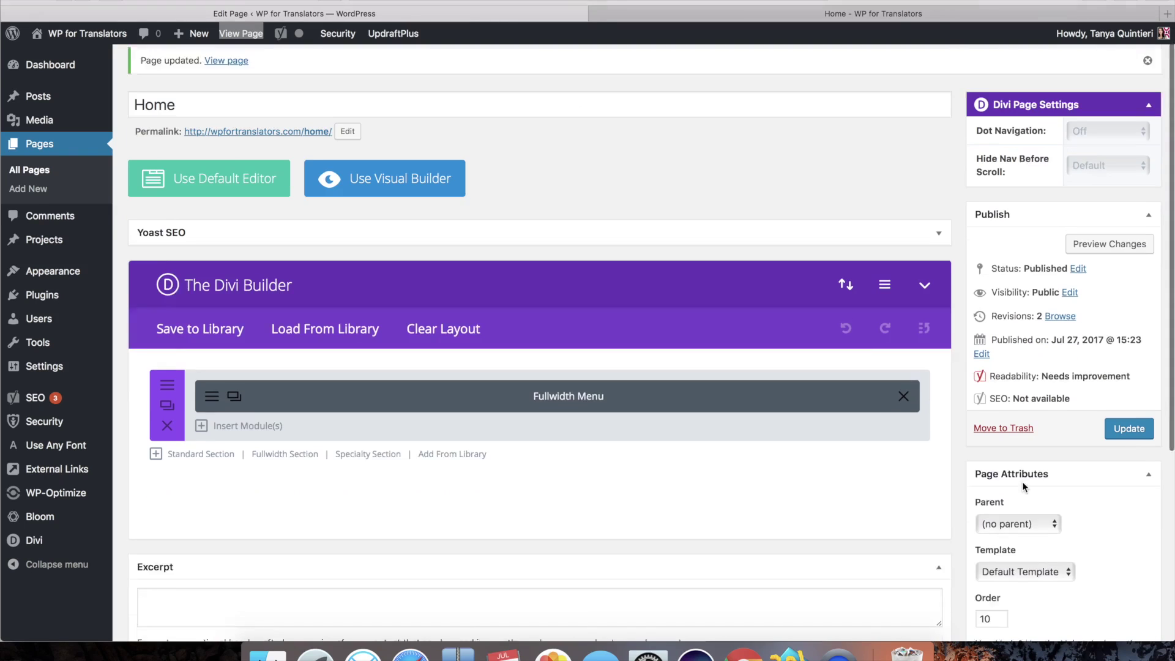
{"action": "left_click", "coordinate": [1010, 524]}
{"action": "left_click", "coordinate": [1006, 537]}
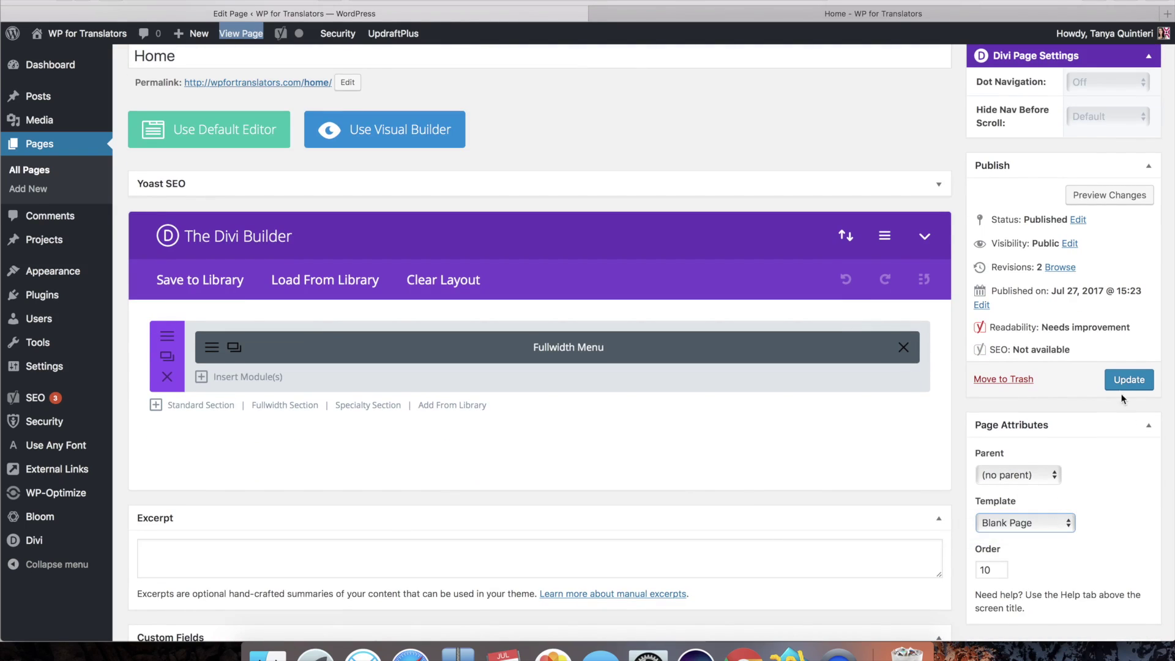
{"action": "left_click", "coordinate": [1129, 379]}
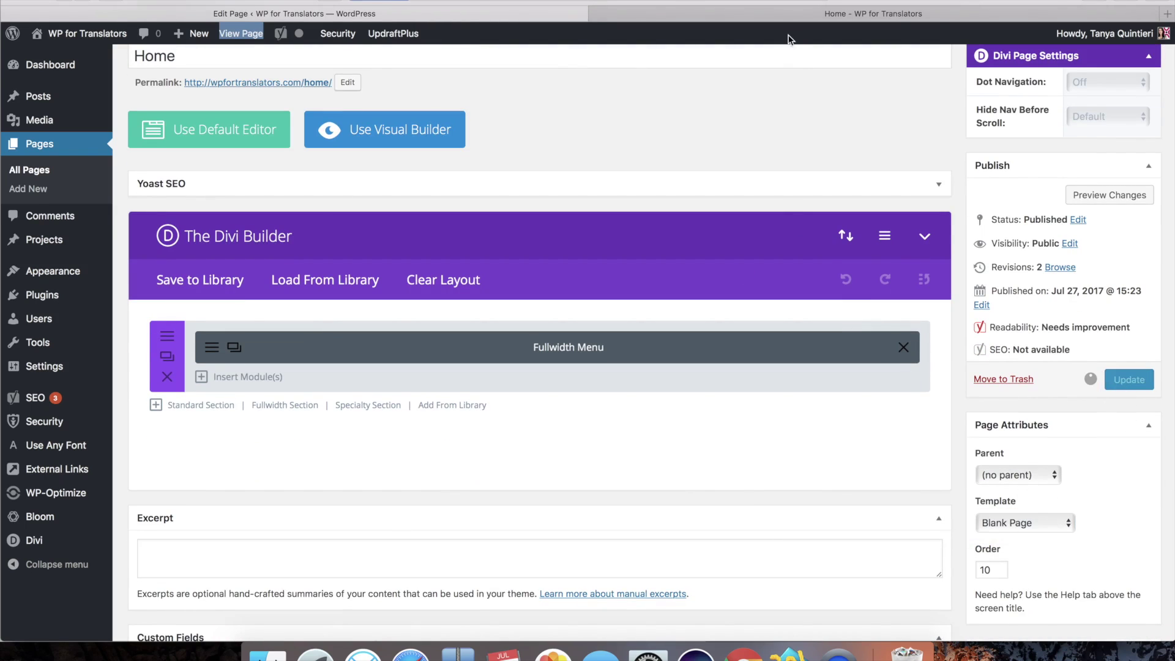
{"action": "left_click", "coordinate": [780, 13]}
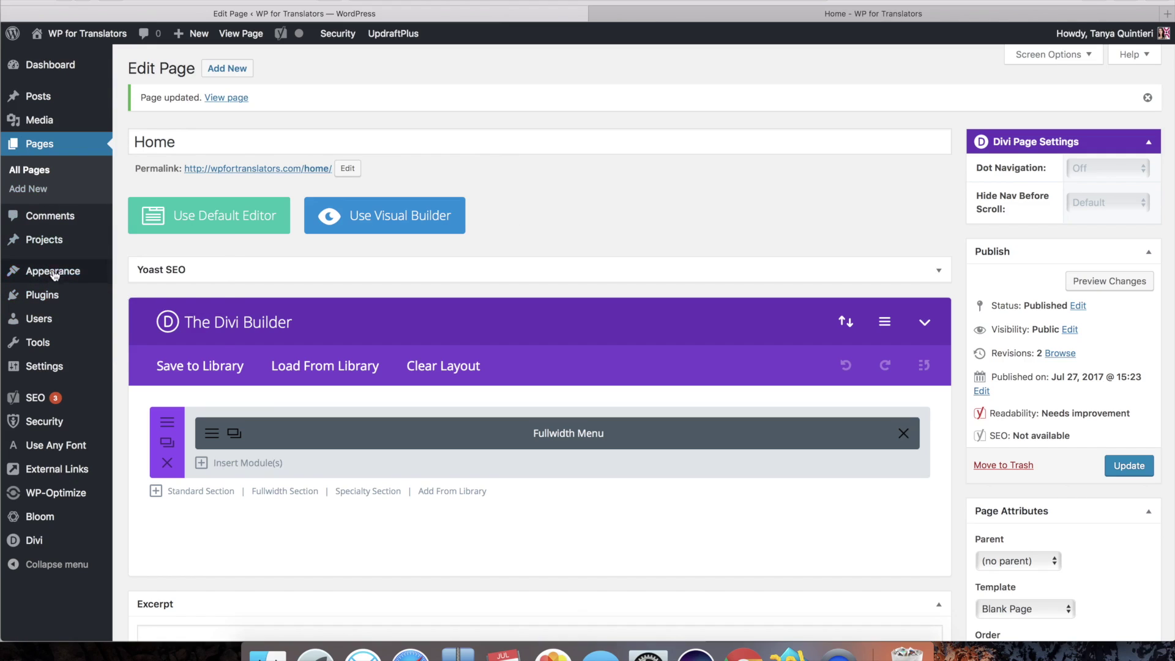
{"action": "mouse_move", "coordinate": [52, 274]}
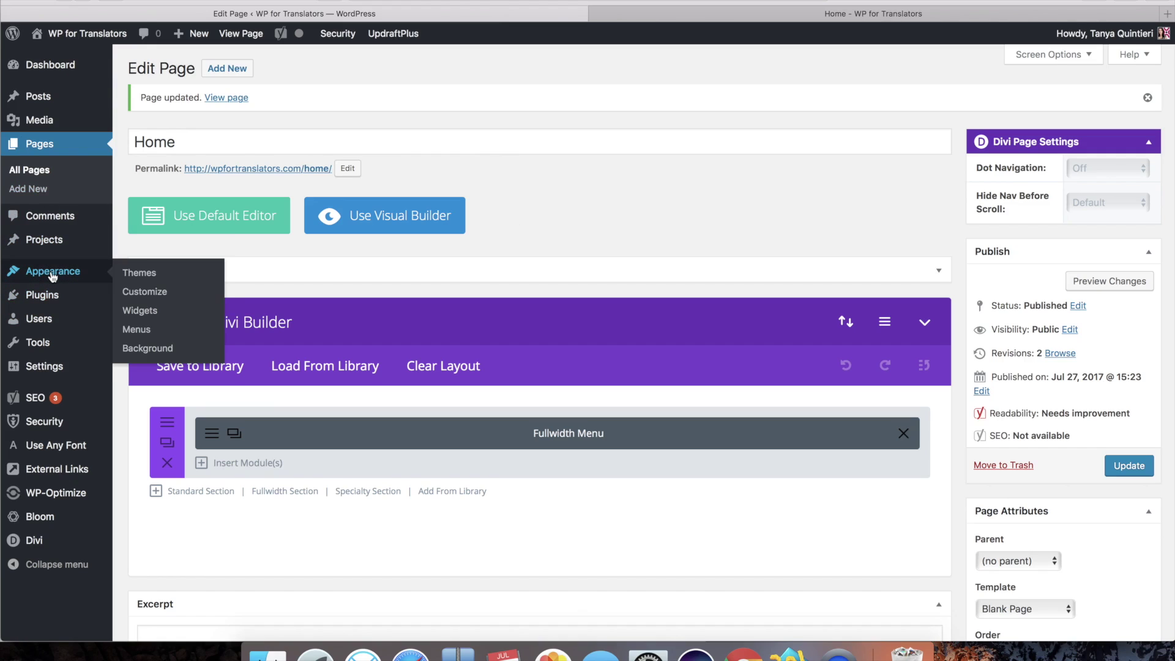
{"action": "left_click", "coordinate": [146, 328]}
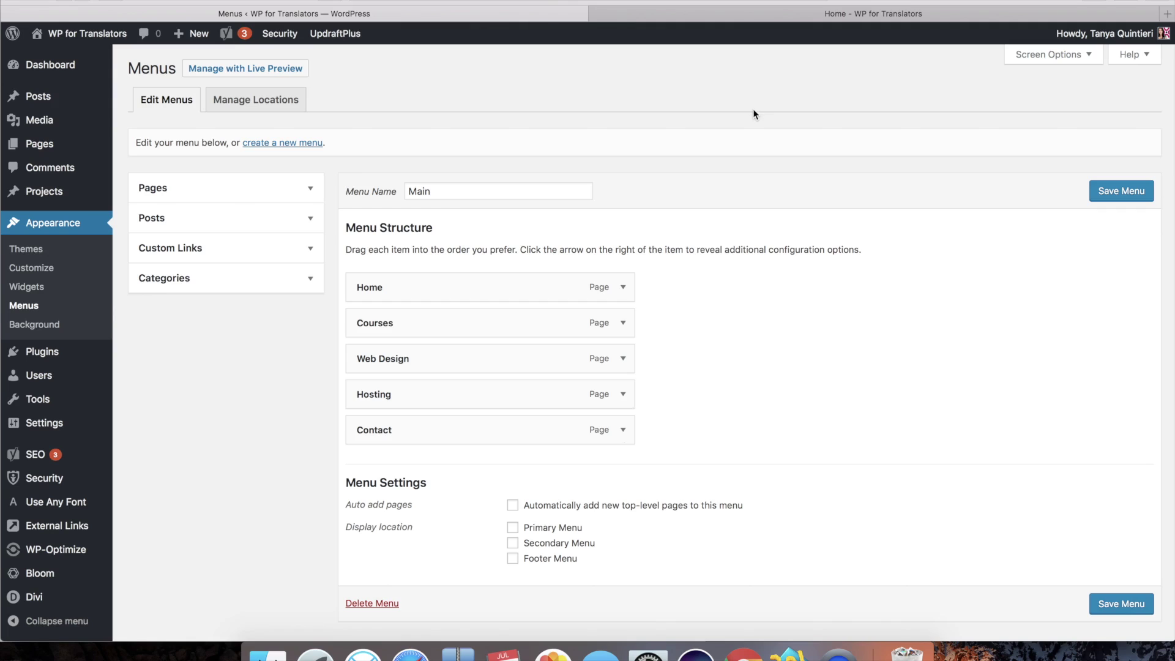
{"action": "left_click", "coordinate": [310, 248]}
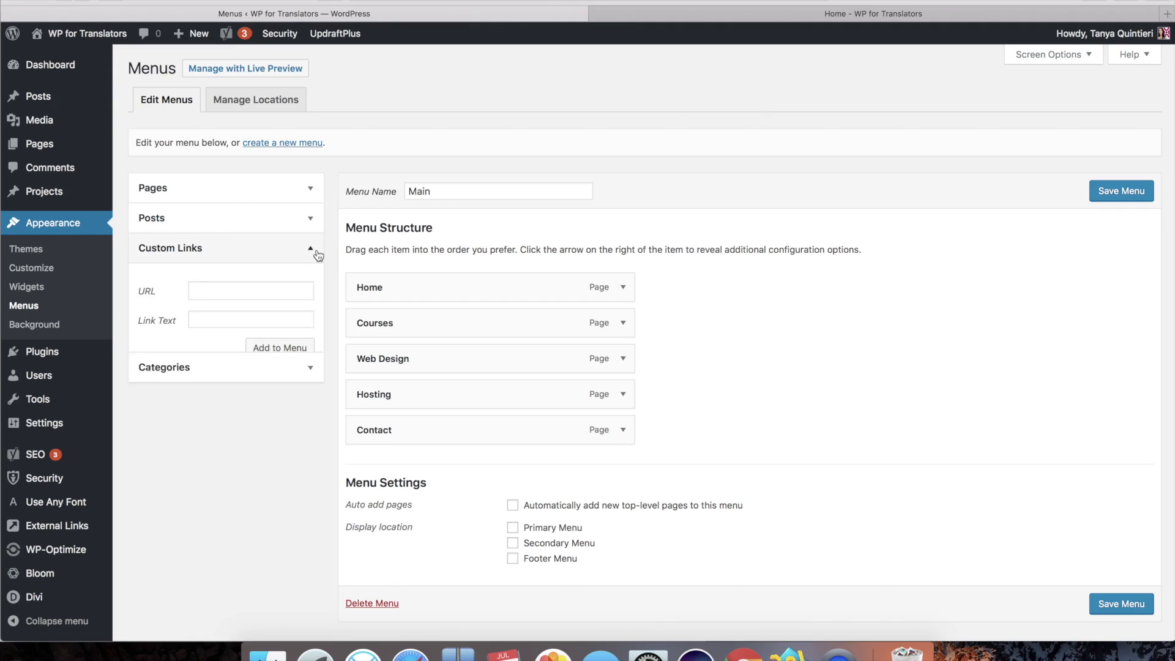
{"action": "left_click", "coordinate": [263, 293]}
{"action": "type", "text": "http"}
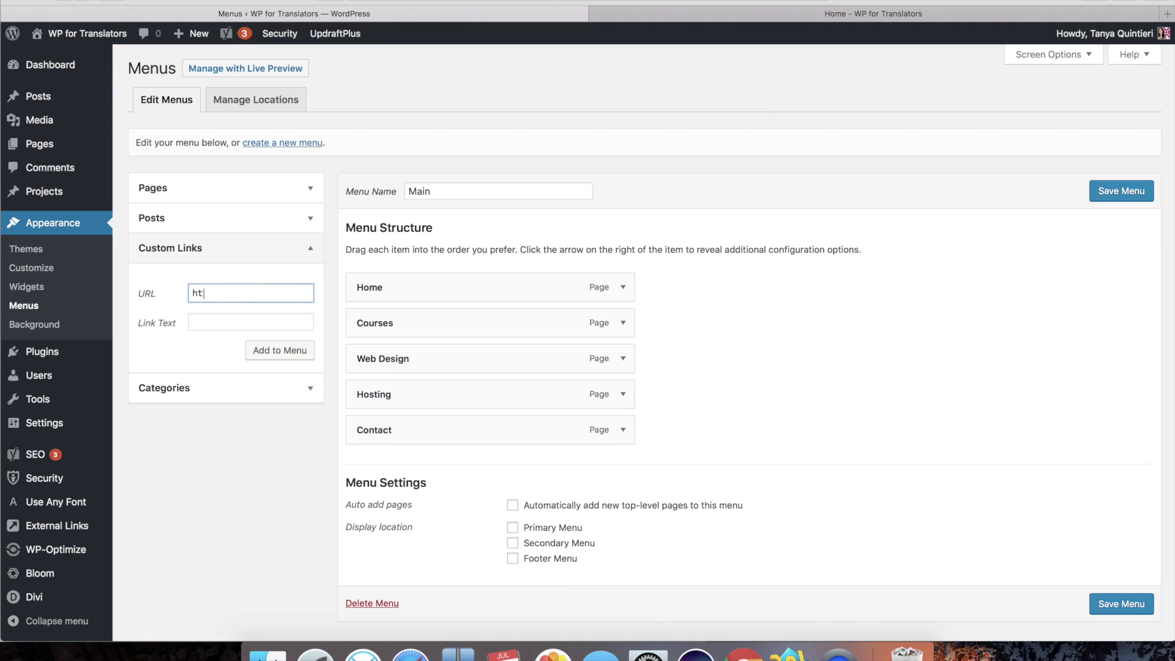
{"action": "type", "text": ":"}
{"action": "type", "text": "//wpfortranslators.com"}
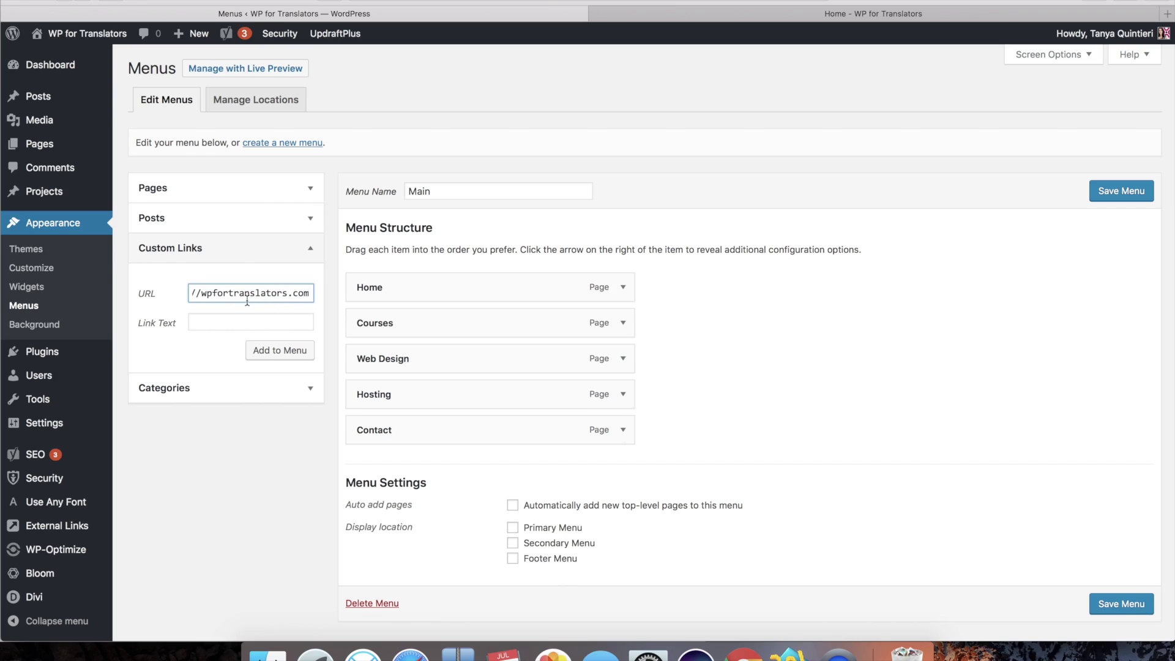
{"action": "left_click", "coordinate": [244, 321]}
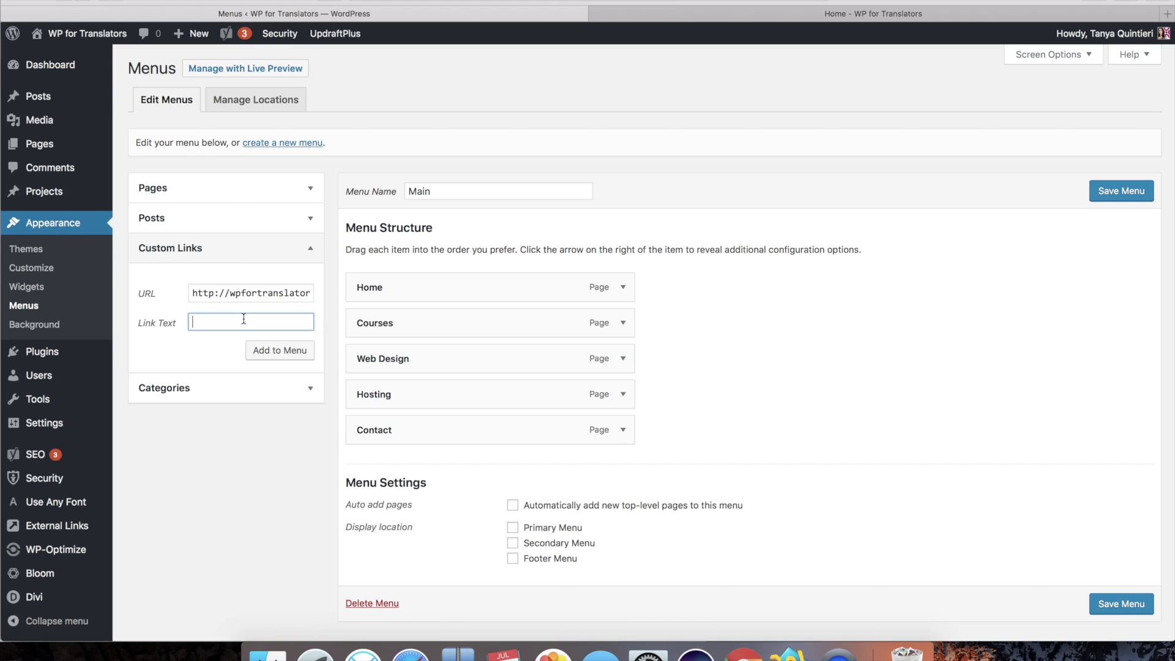
{"action": "left_click", "coordinate": [276, 350]}
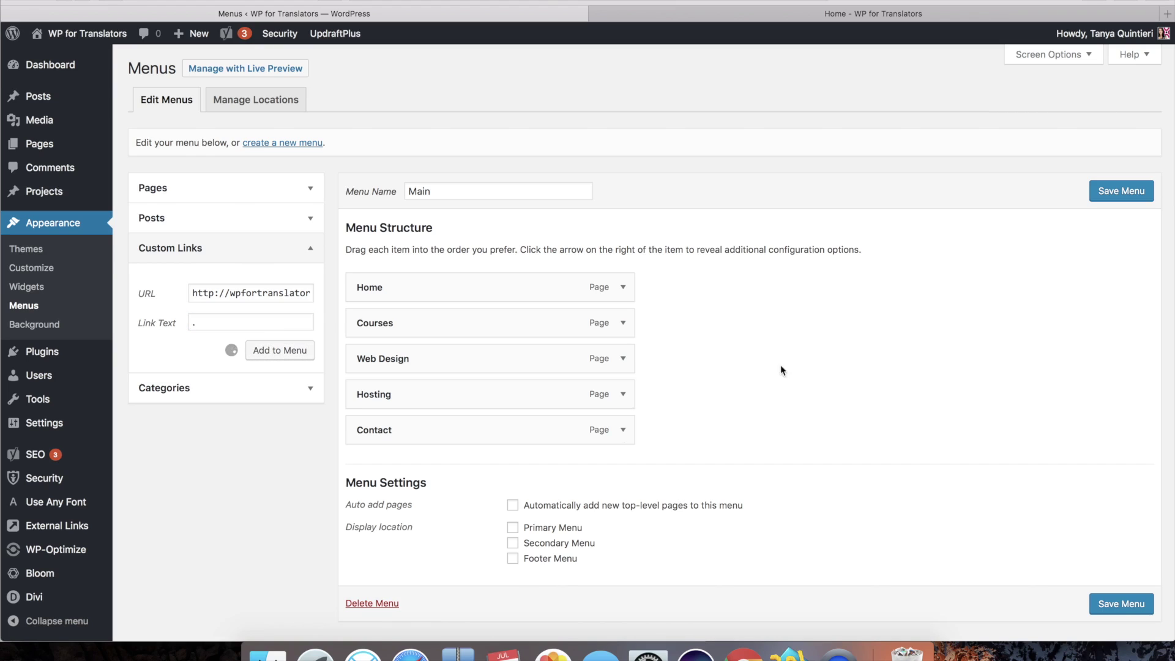
{"action": "left_click_drag", "start_coordinate": [472, 469], "coordinate": [477, 292]}
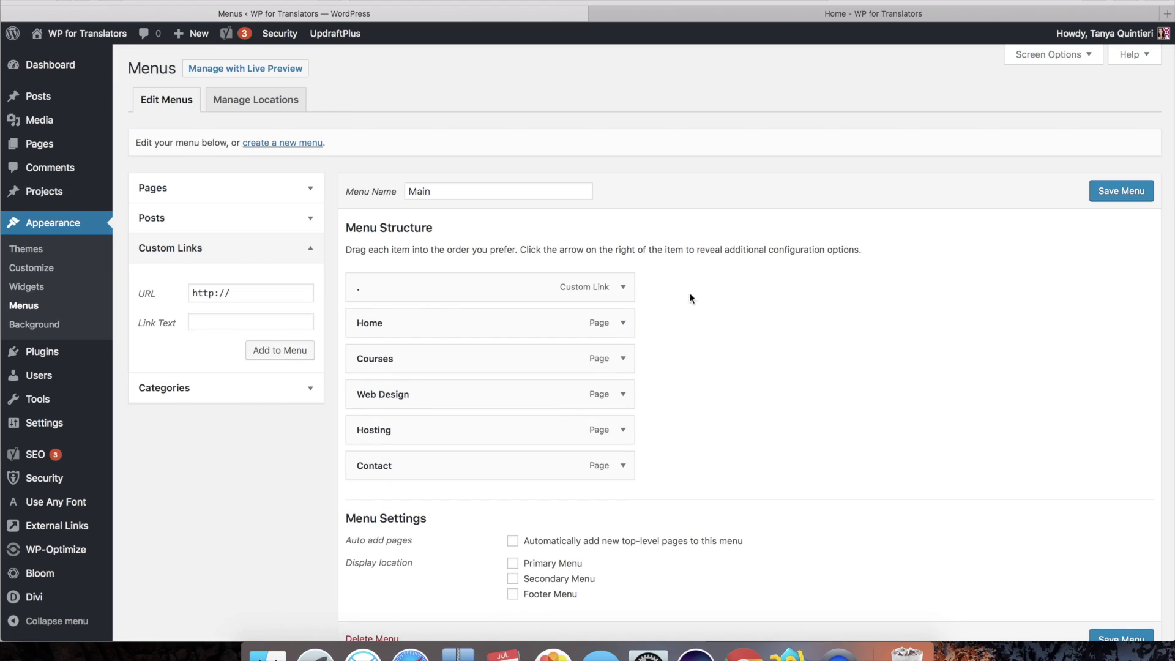
{"action": "left_click", "coordinate": [1113, 191]}
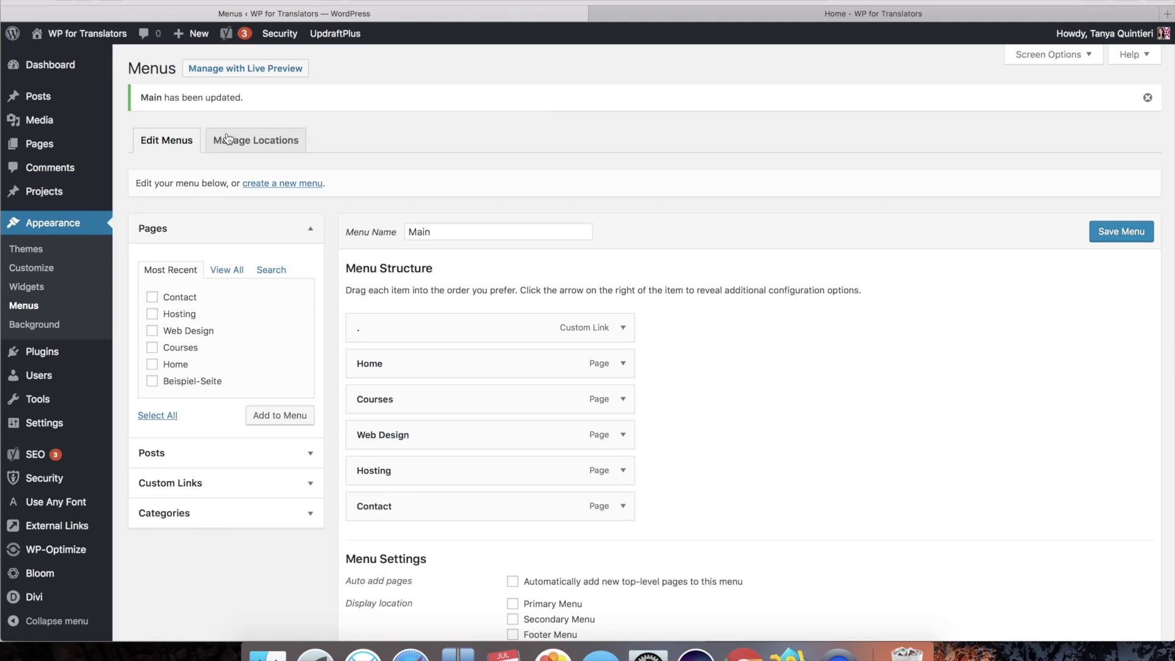
Start a new blog post and place the cursor in its body.
{"action": "mouse_move", "coordinate": [202, 35]}
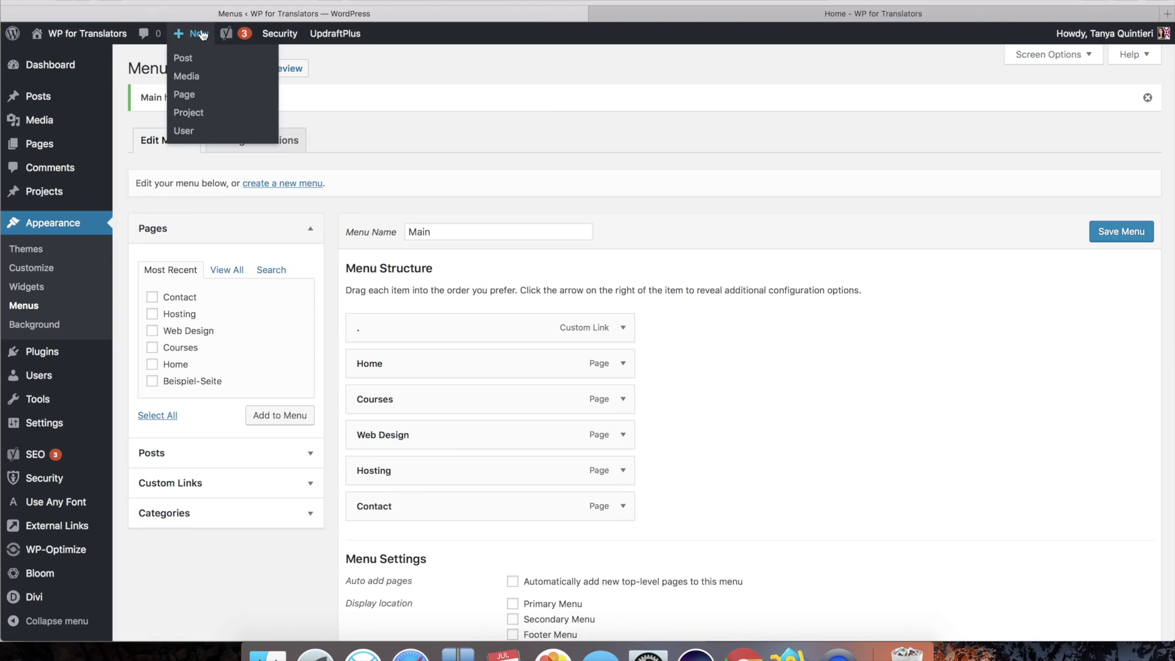
{"action": "left_click", "coordinate": [184, 58]}
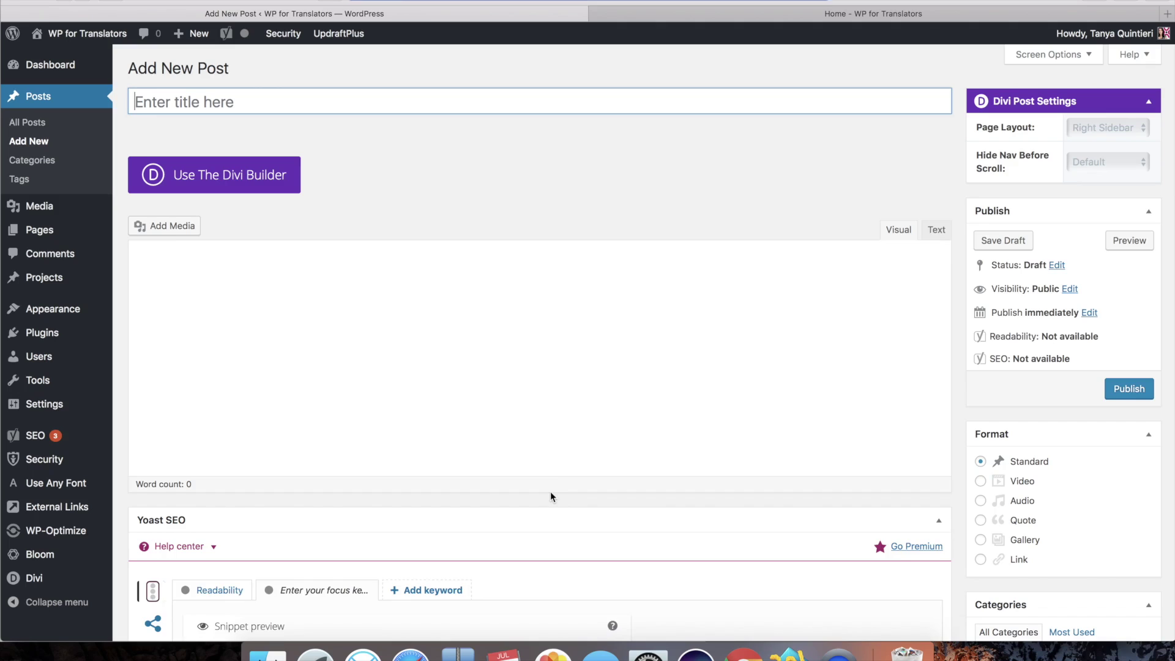
{"action": "left_click", "coordinate": [523, 317]}
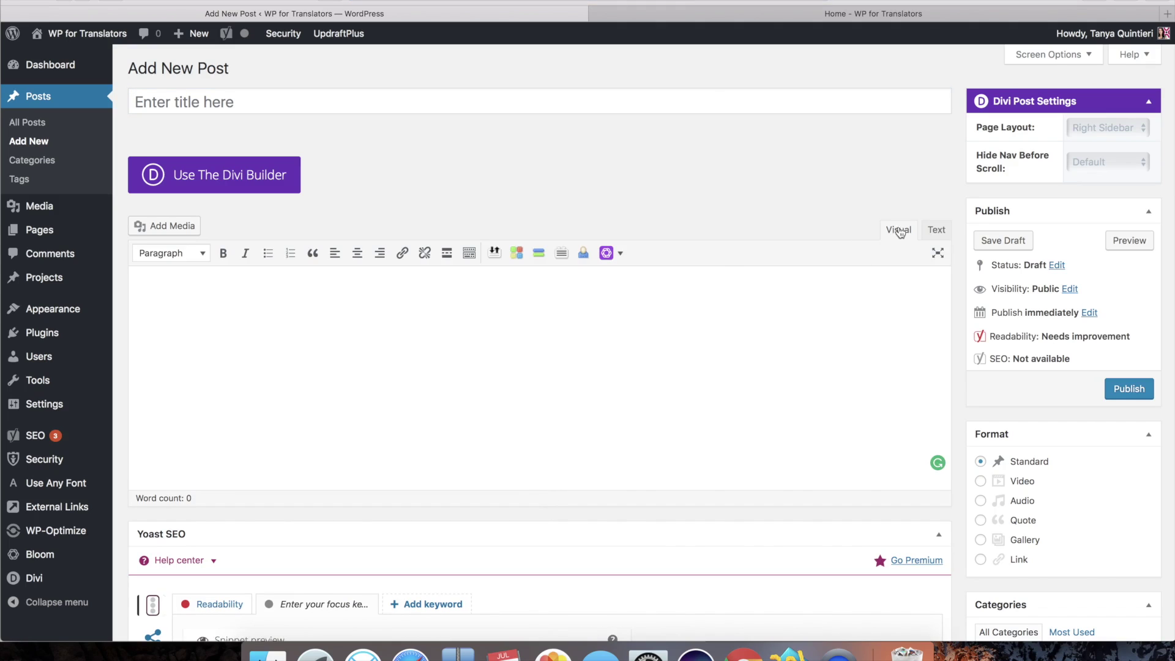
Insert the 115 × 115 WordPress-Websitesfor-Translators.png logo from the Media Library into the post.
{"action": "left_click", "coordinate": [174, 228]}
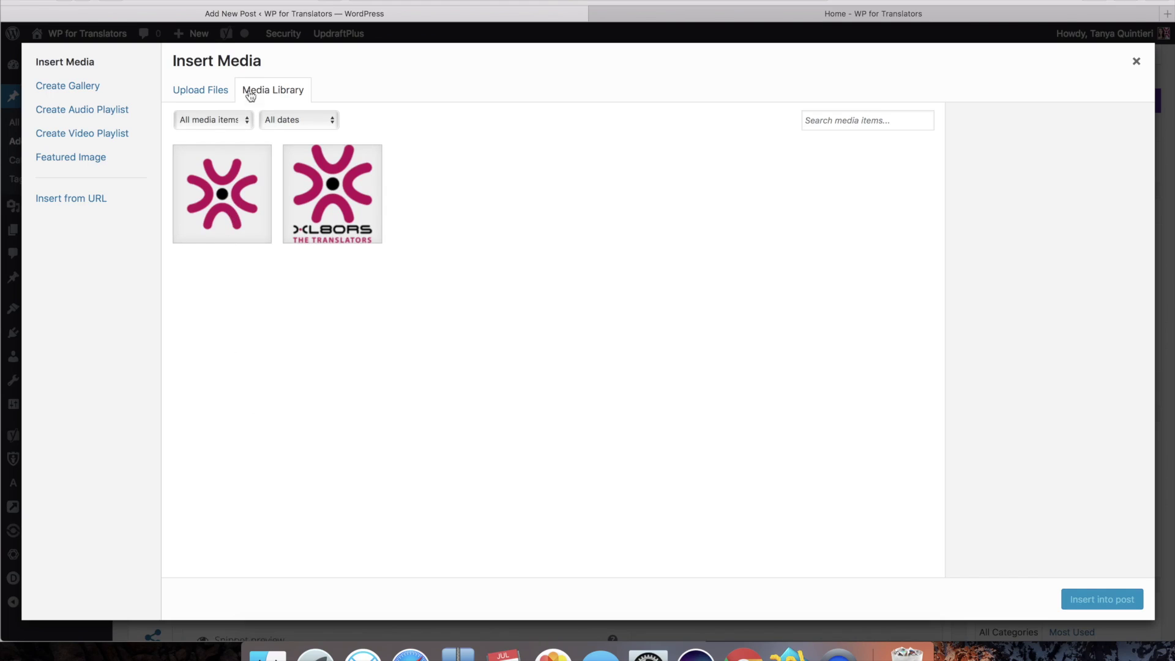
{"action": "left_click", "coordinate": [206, 93]}
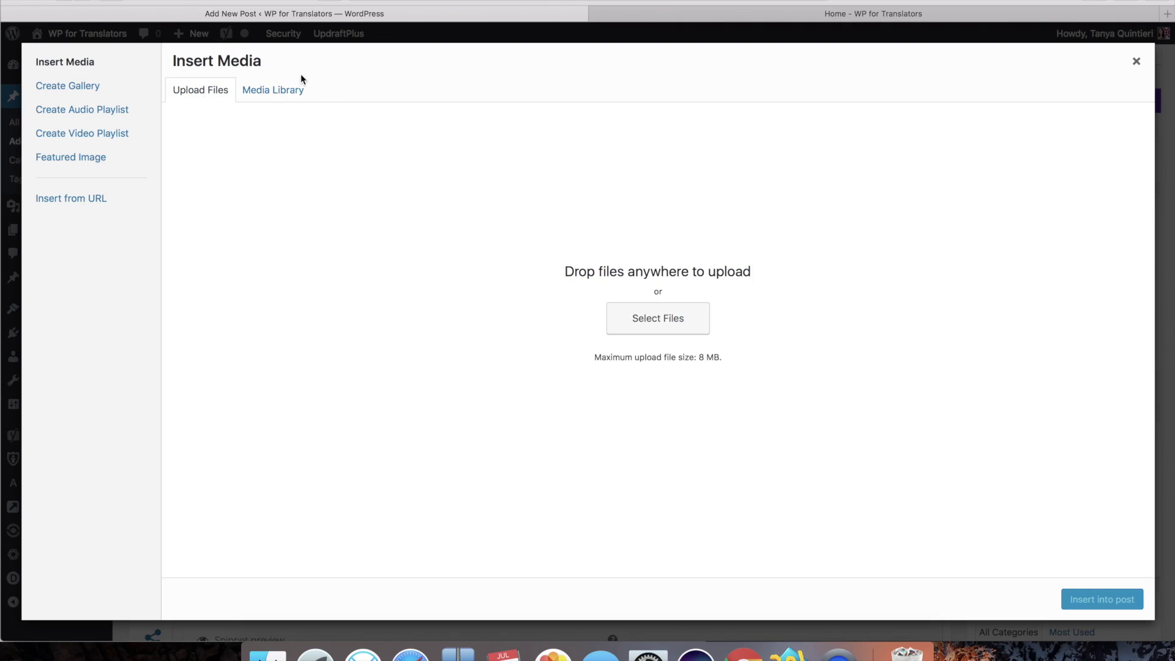
{"action": "left_click", "coordinate": [285, 92]}
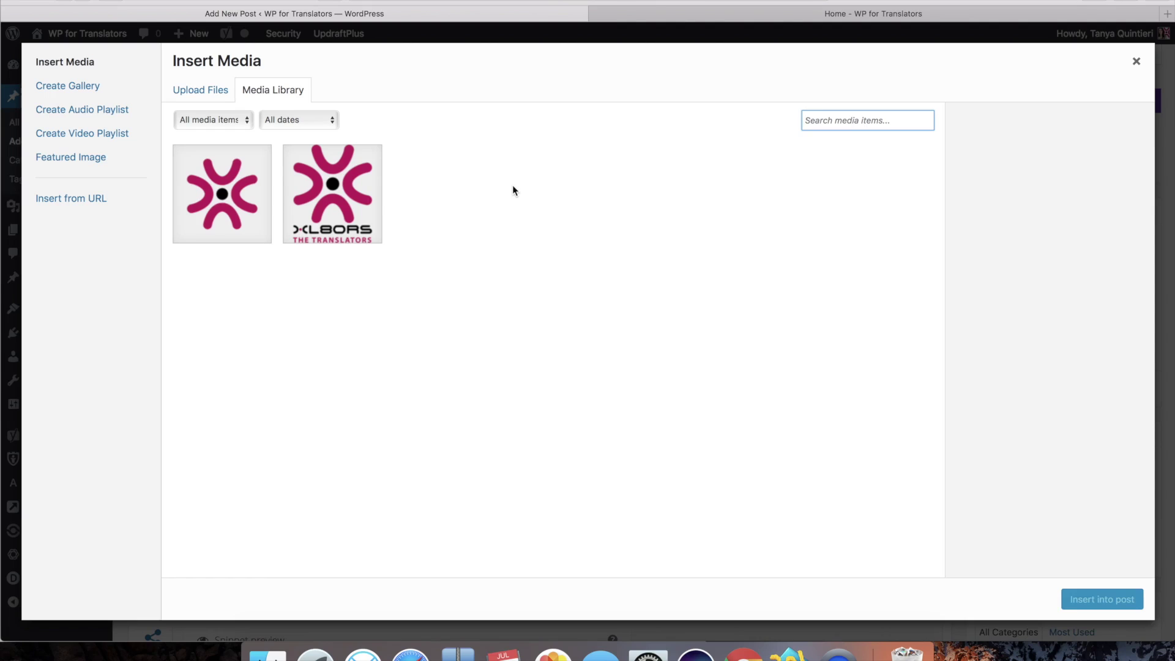
{"action": "left_click", "coordinate": [226, 198]}
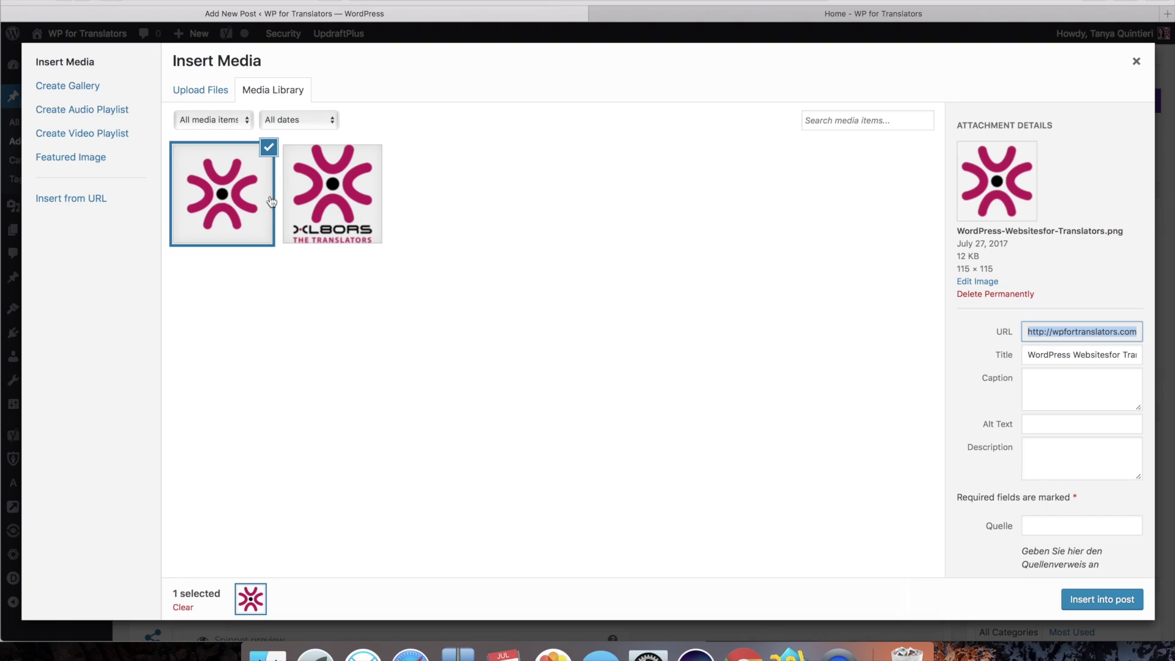
{"action": "left_click_drag", "start_coordinate": [995, 268], "coordinate": [954, 268]}
{"action": "left_click", "coordinate": [1007, 271]}
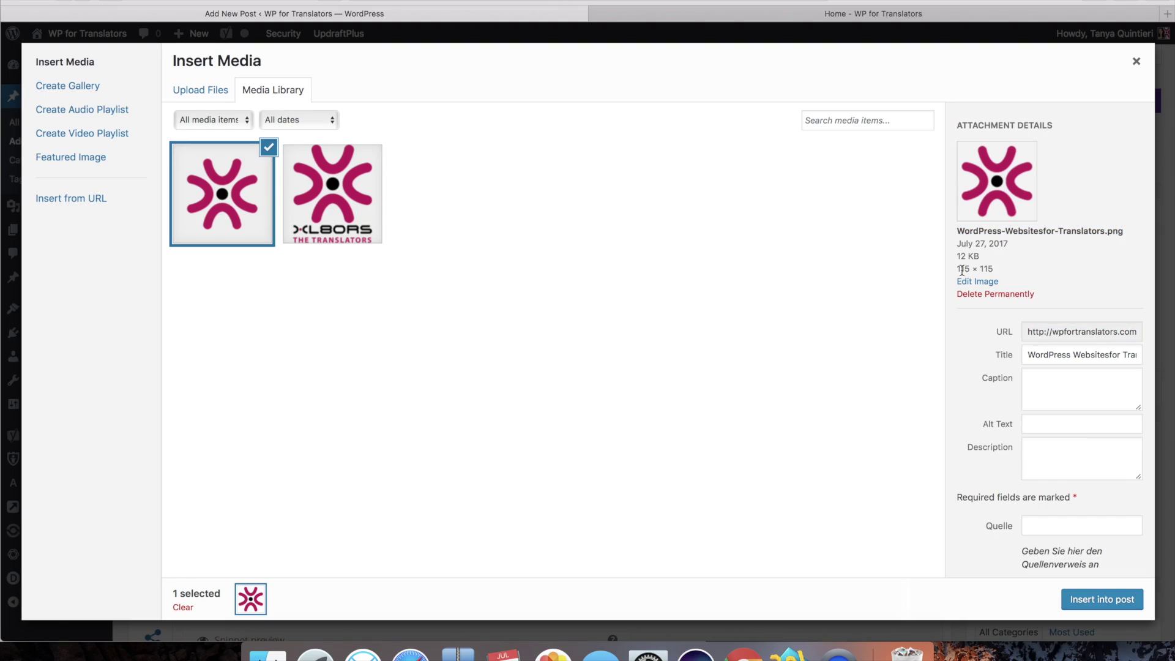
{"action": "left_click", "coordinate": [1102, 601]}
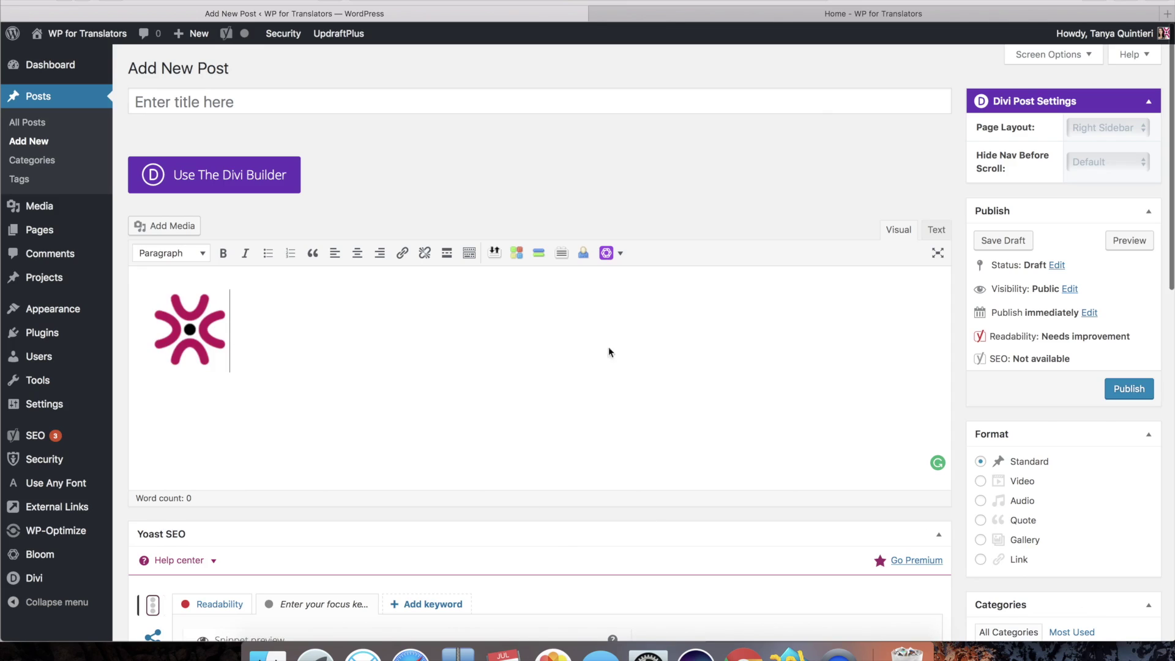
Show the post's HTML in the Text view, select the logo's img tag, and head to Appearance > Menus.
{"action": "left_click", "coordinate": [935, 231]}
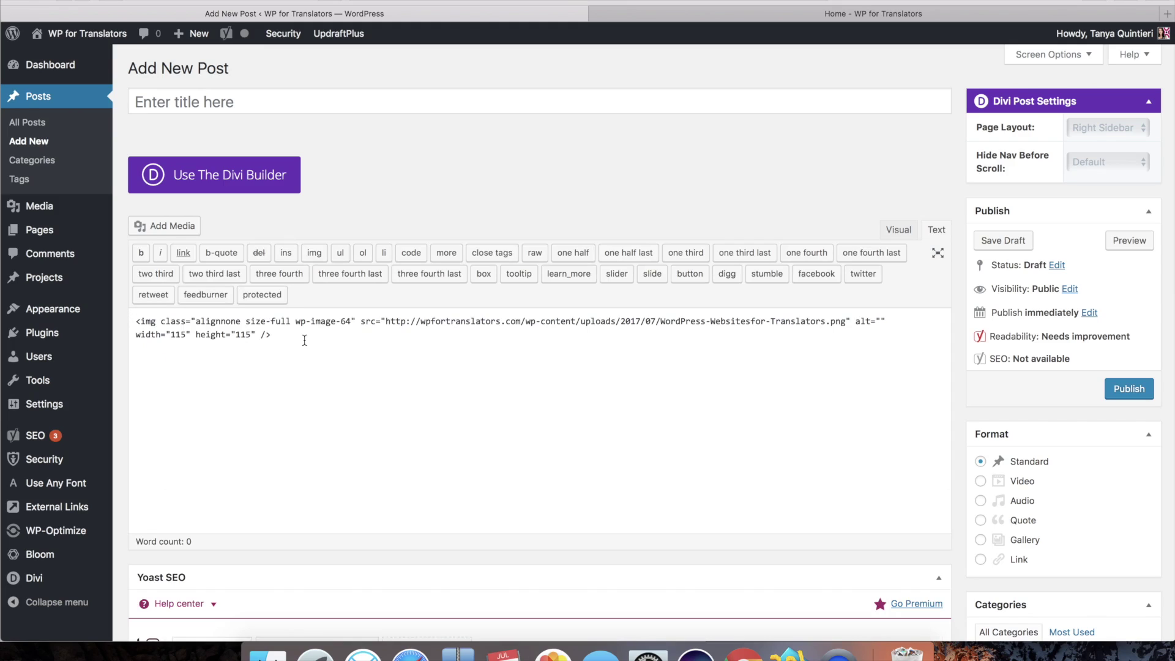
{"action": "left_click_drag", "start_coordinate": [305, 341], "coordinate": [132, 315]}
{"action": "key", "text": "super+c"}
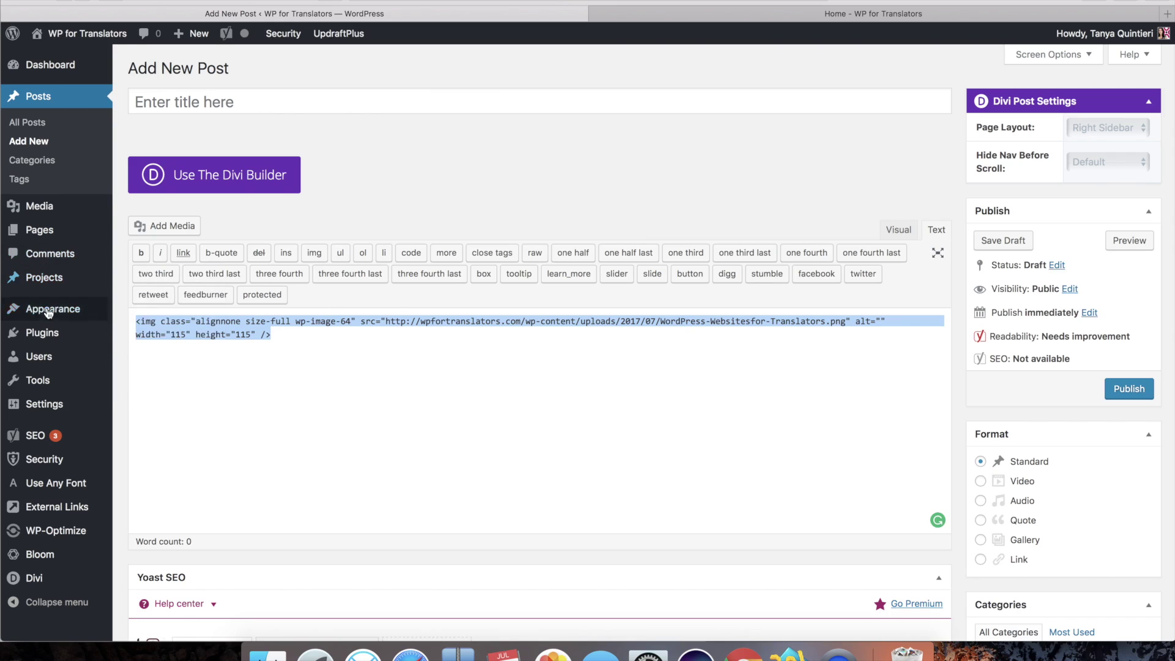
{"action": "mouse_move", "coordinate": [74, 313]}
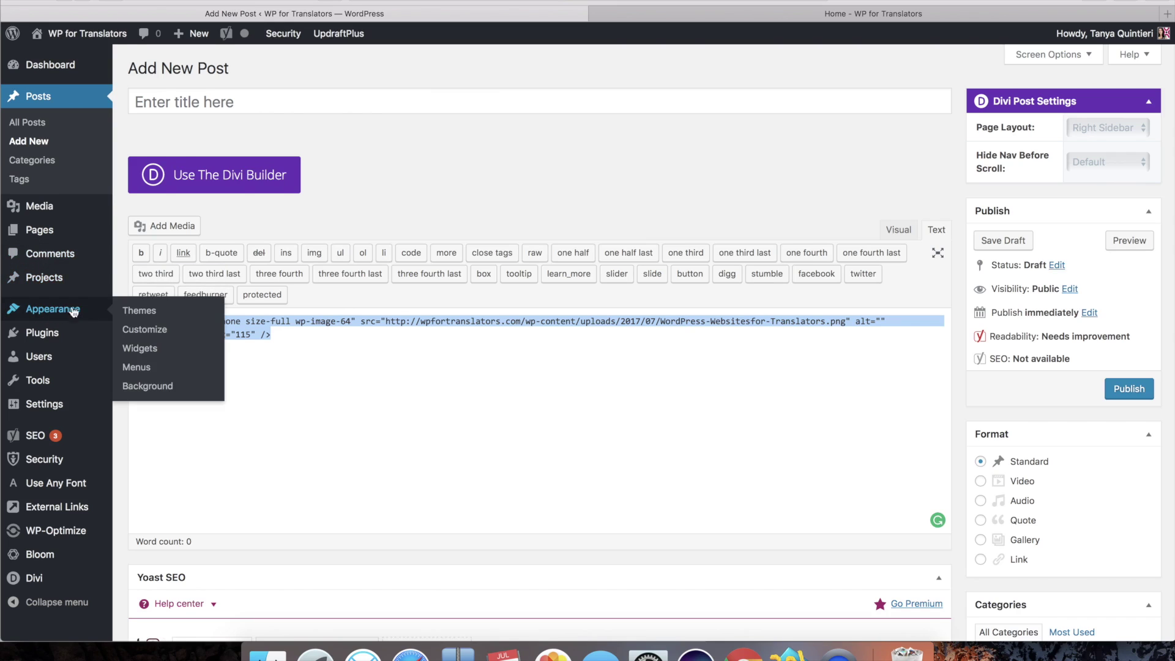
{"action": "left_click", "coordinate": [140, 371]}
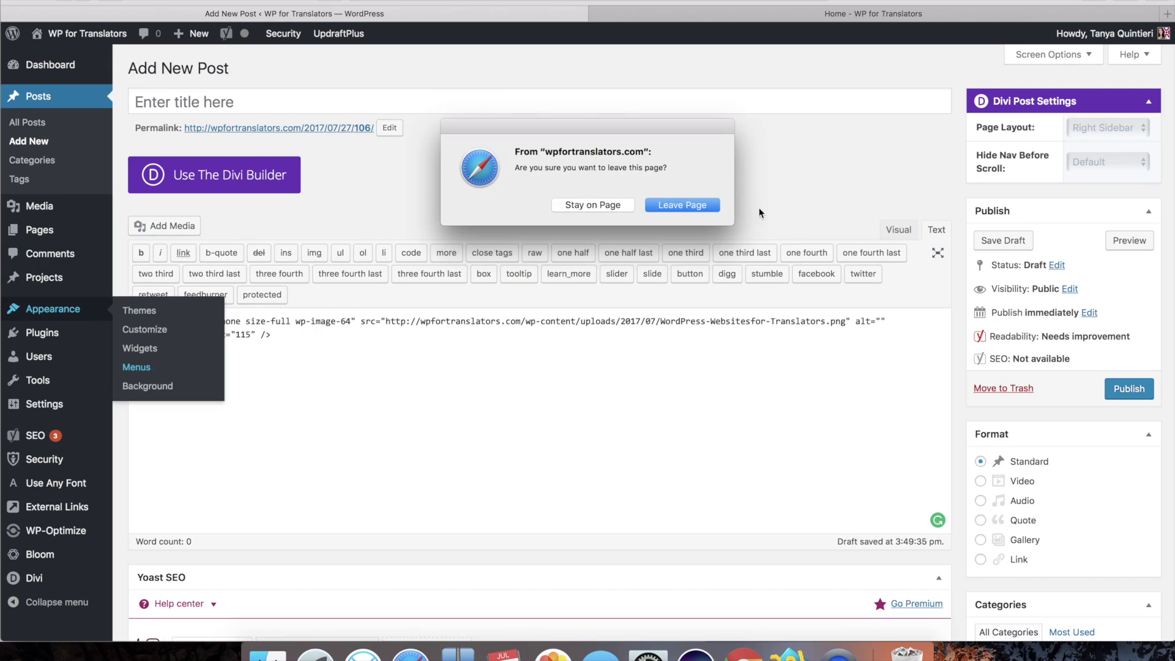
Leave the post, replace the custom link's '.' label with the pasted logo img tag, and save.
{"action": "left_click", "coordinate": [688, 205]}
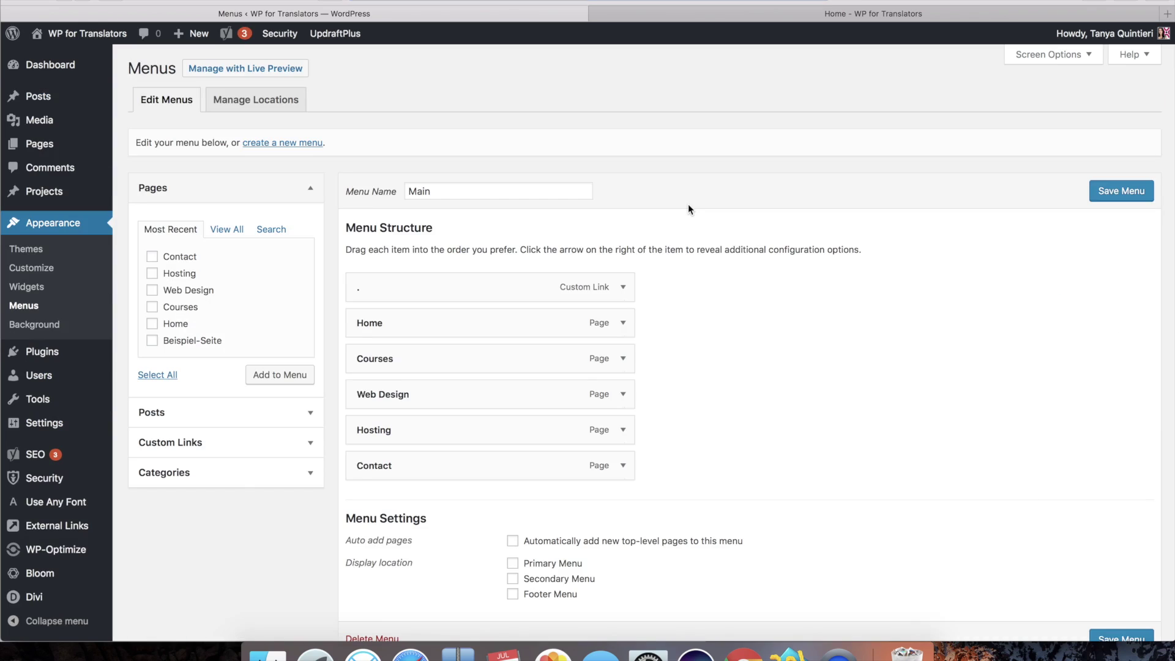
{"action": "left_click", "coordinate": [624, 289]}
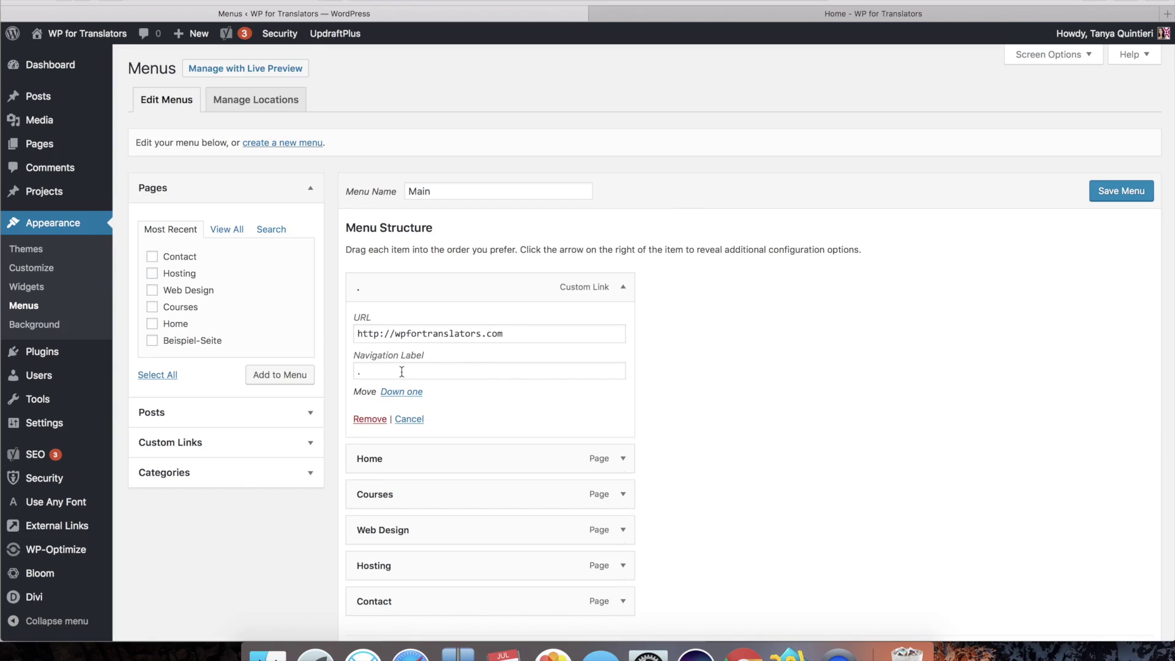
{"action": "left_click_drag", "start_coordinate": [362, 370], "coordinate": [347, 372]}
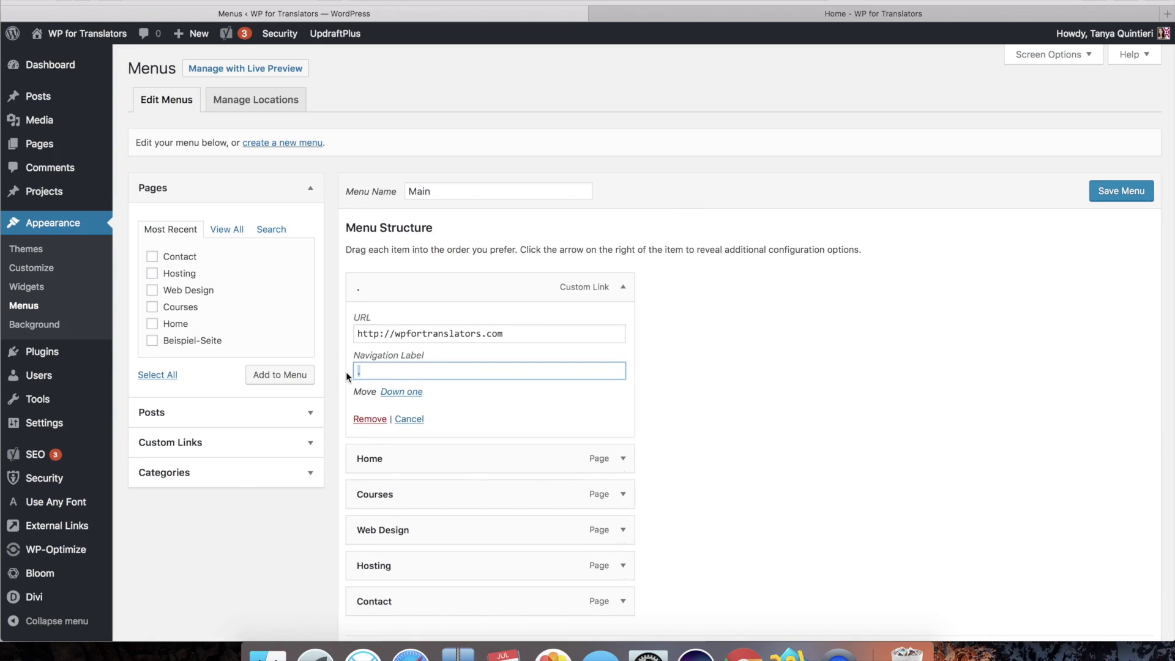
{"action": "key", "text": "super+v"}
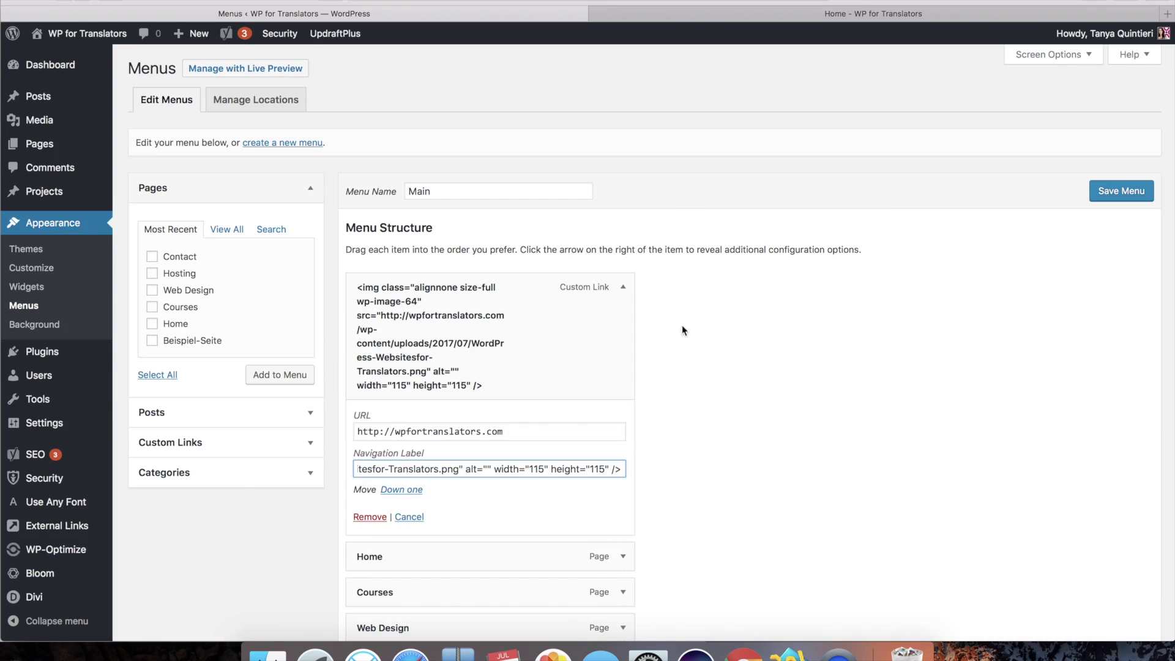
{"action": "left_click", "coordinate": [715, 445]}
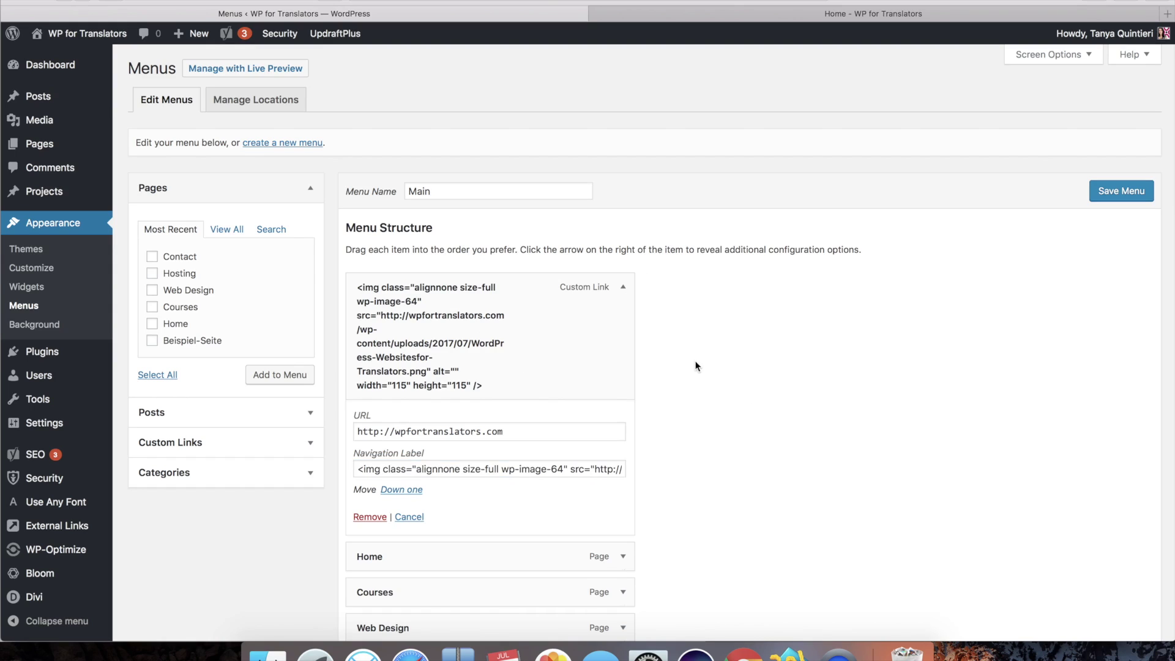
{"action": "left_click", "coordinate": [1125, 199]}
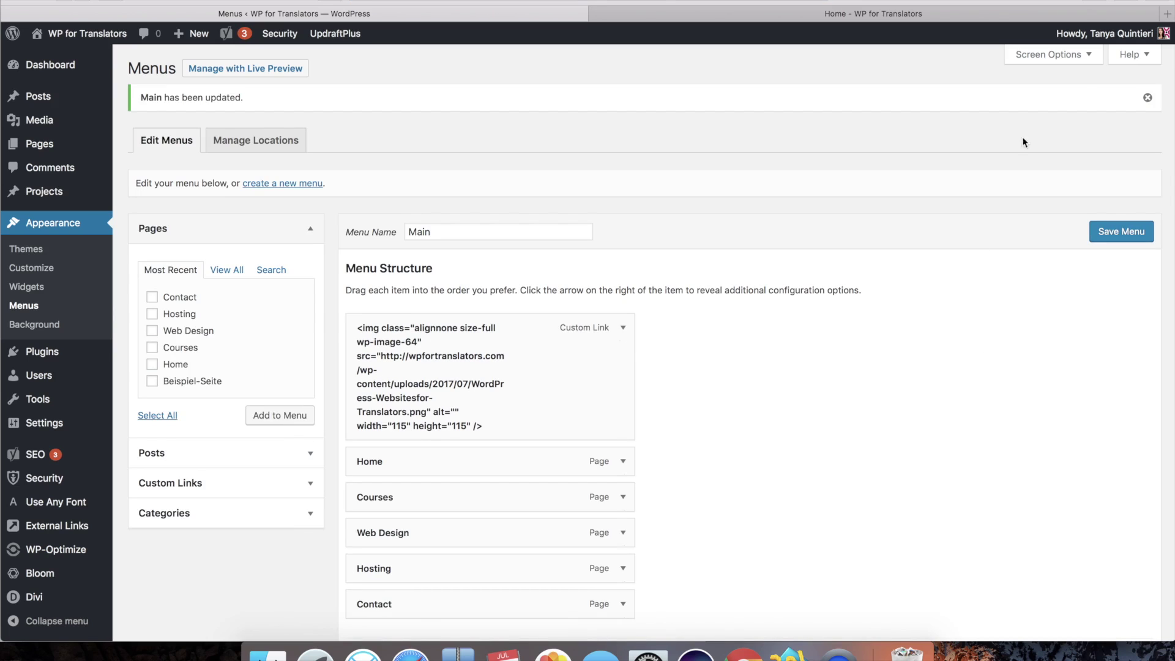
Check Screen Options, expand the logo link's settings, and bring up the CSS notes in TextWrangler.
{"action": "left_click", "coordinate": [1078, 66]}
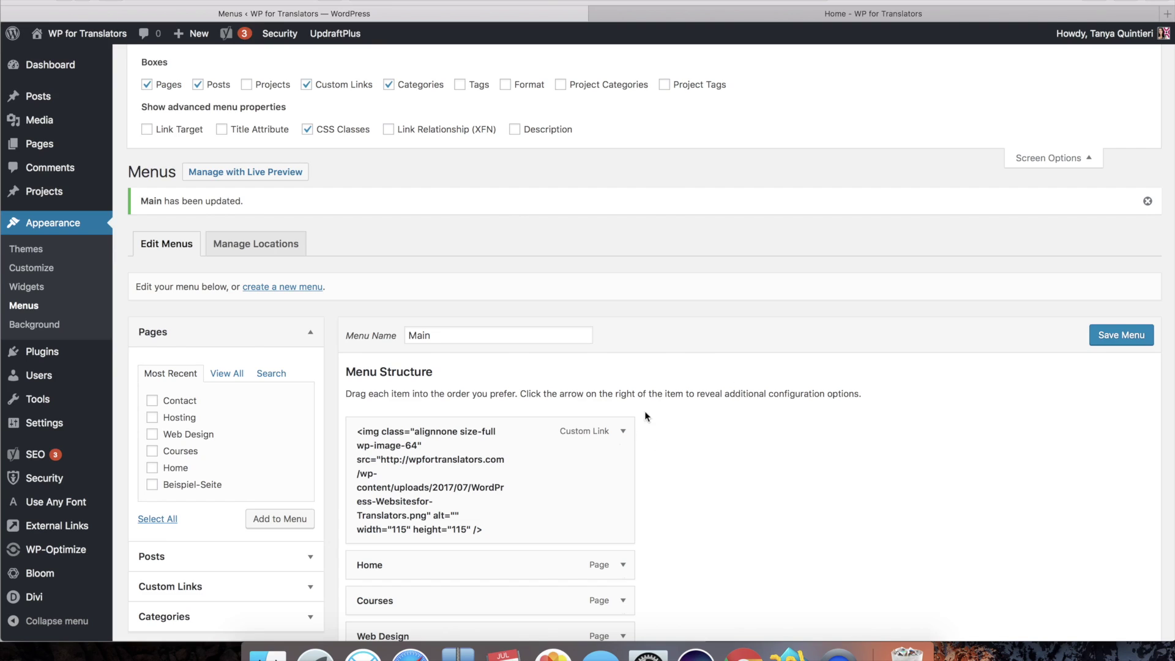
{"action": "scroll", "coordinate": [789, 431], "scroll_direction": "down", "scroll_amount": 5}
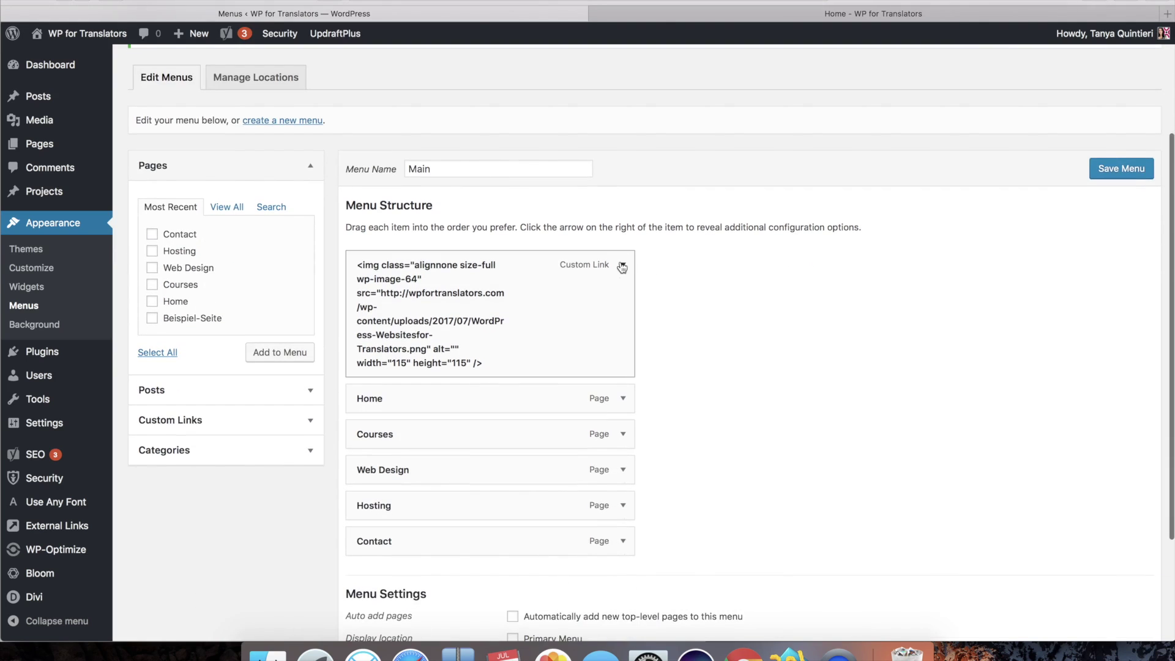
{"action": "left_click", "coordinate": [622, 267]}
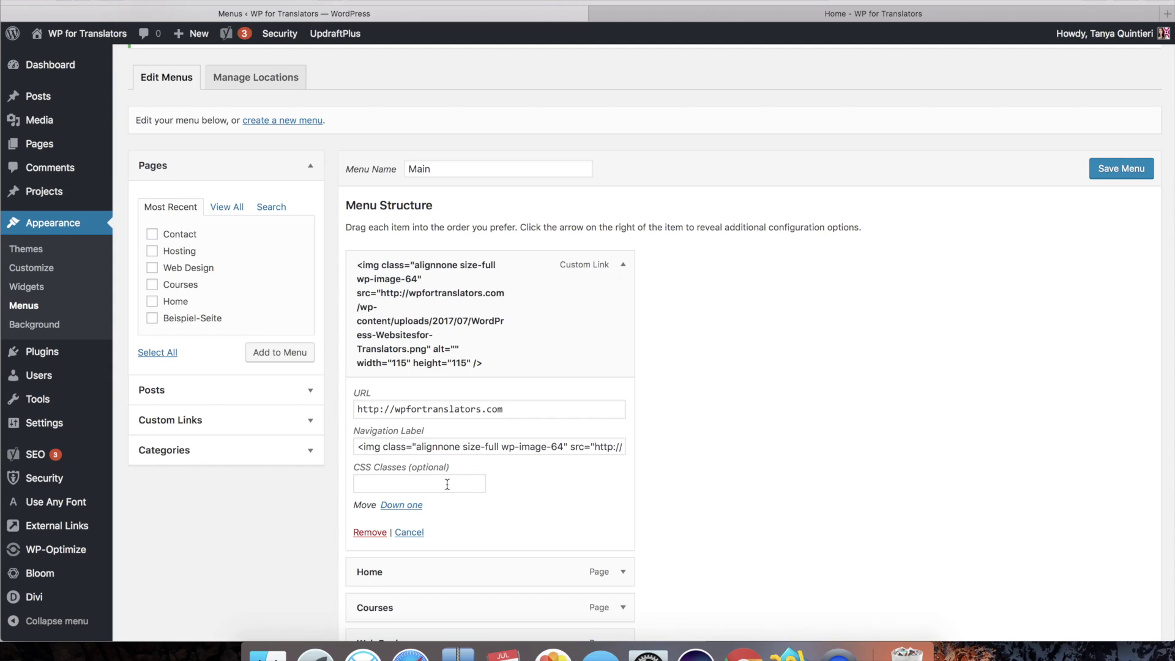
{"action": "left_click", "coordinate": [790, 652]}
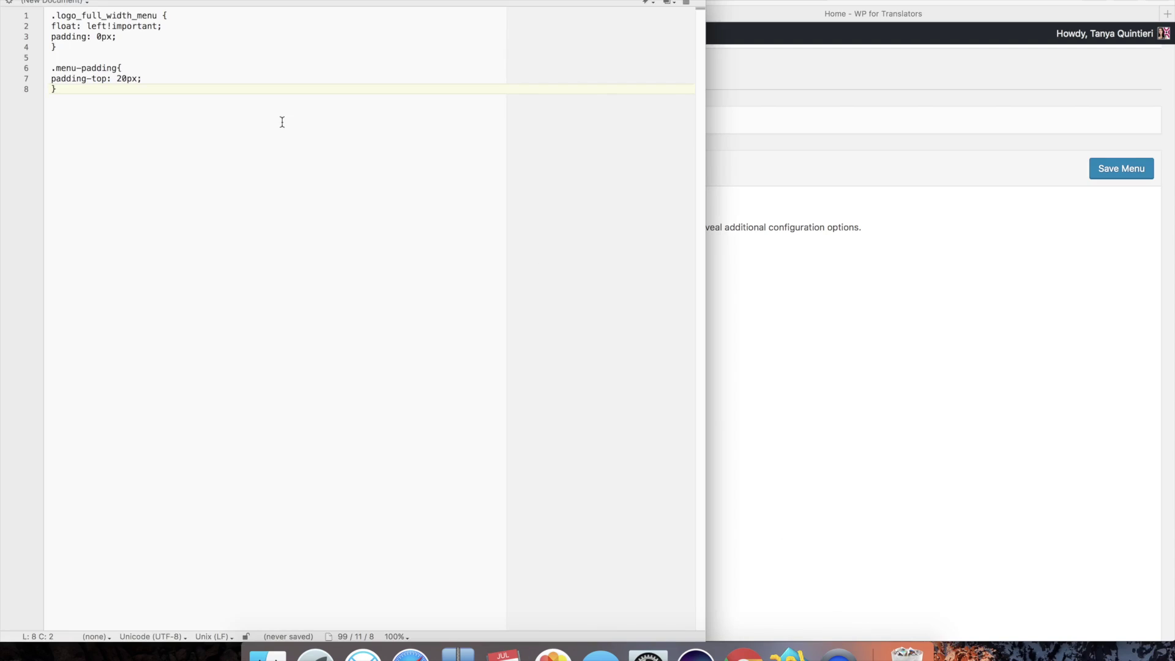
Paste logo_full_width_menu from TextWrangler into the logo link's CSS Classes field and save the menu.
{"action": "left_click_drag", "start_coordinate": [57, 13], "coordinate": [156, 16]}
{"action": "key", "text": "super+c"}
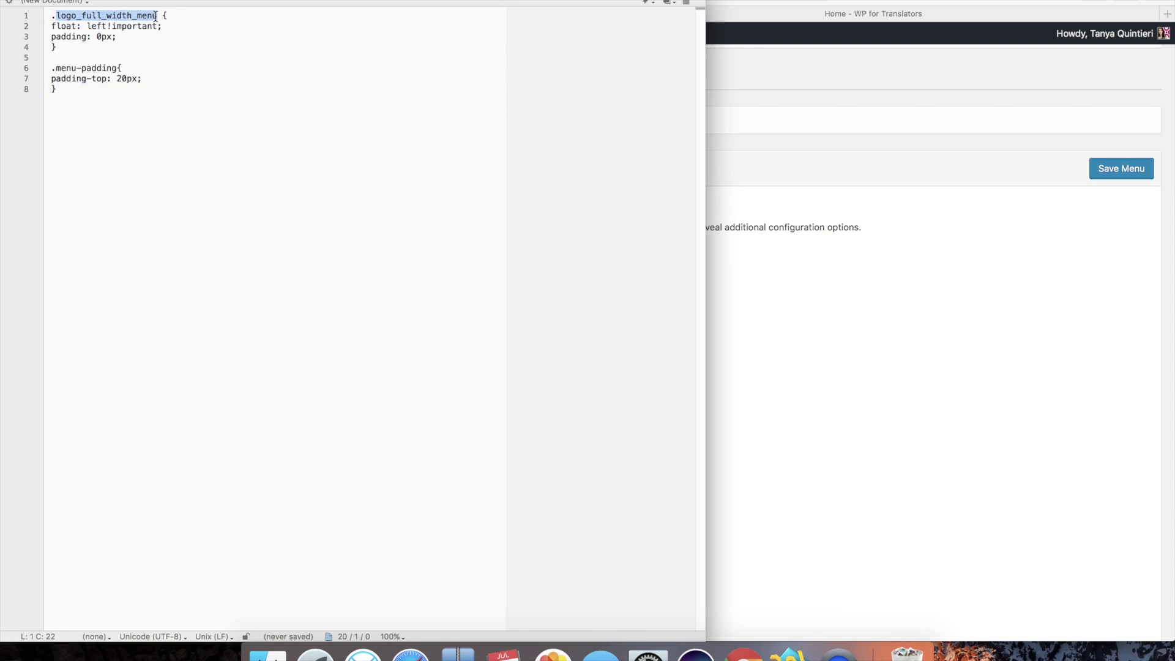
{"action": "left_click", "coordinate": [750, 369]}
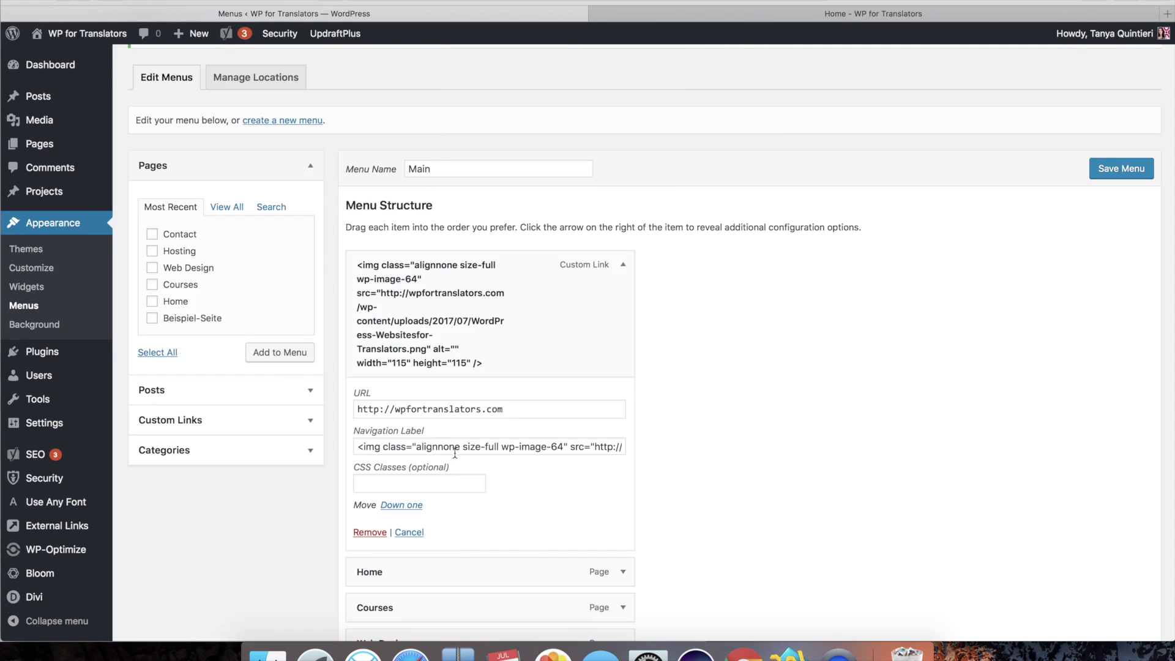
{"action": "left_click", "coordinate": [435, 481]}
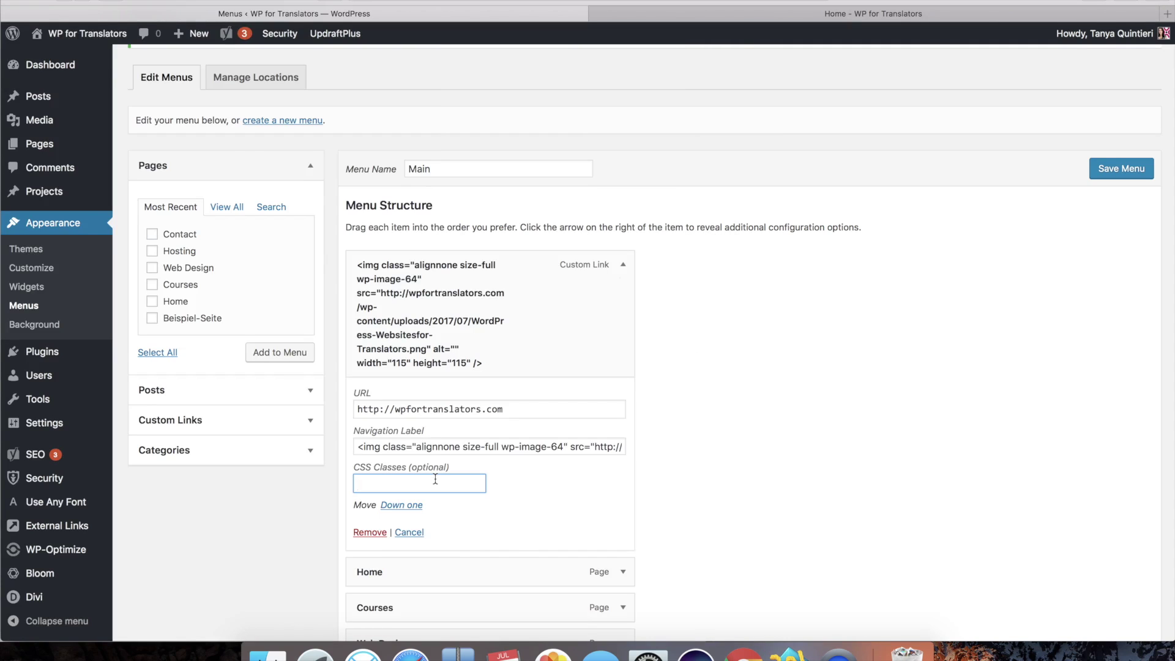
{"action": "key", "text": "super+v"}
{"action": "scroll", "coordinate": [819, 459], "scroll_direction": "down", "scroll_amount": 2}
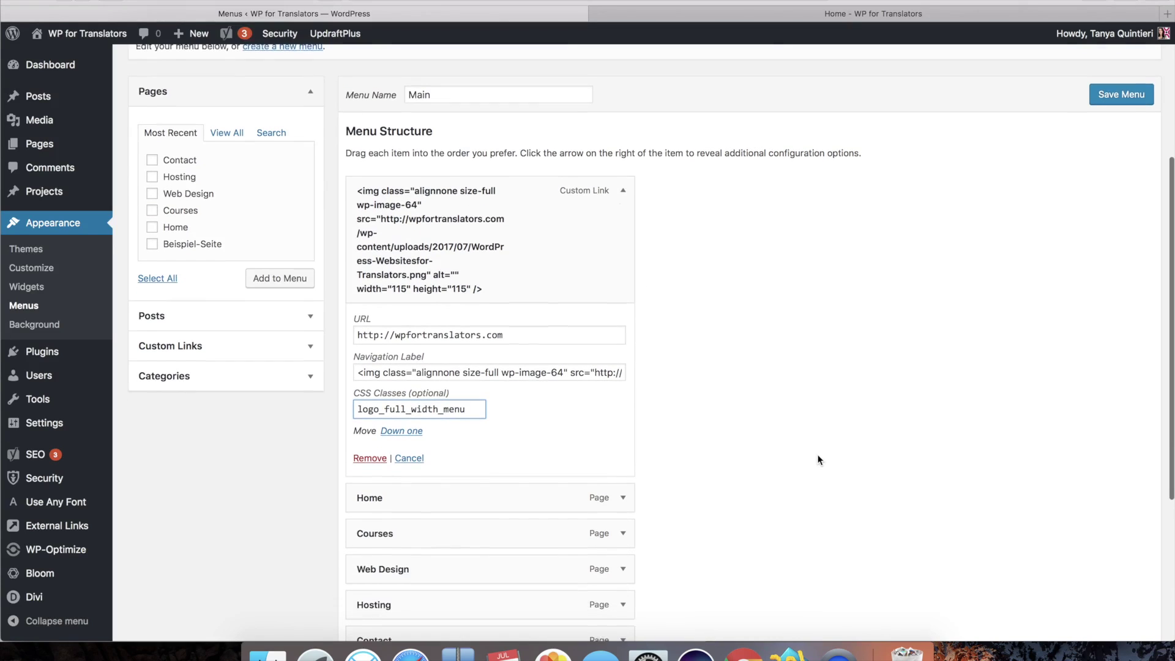
{"action": "left_click", "coordinate": [1120, 98]}
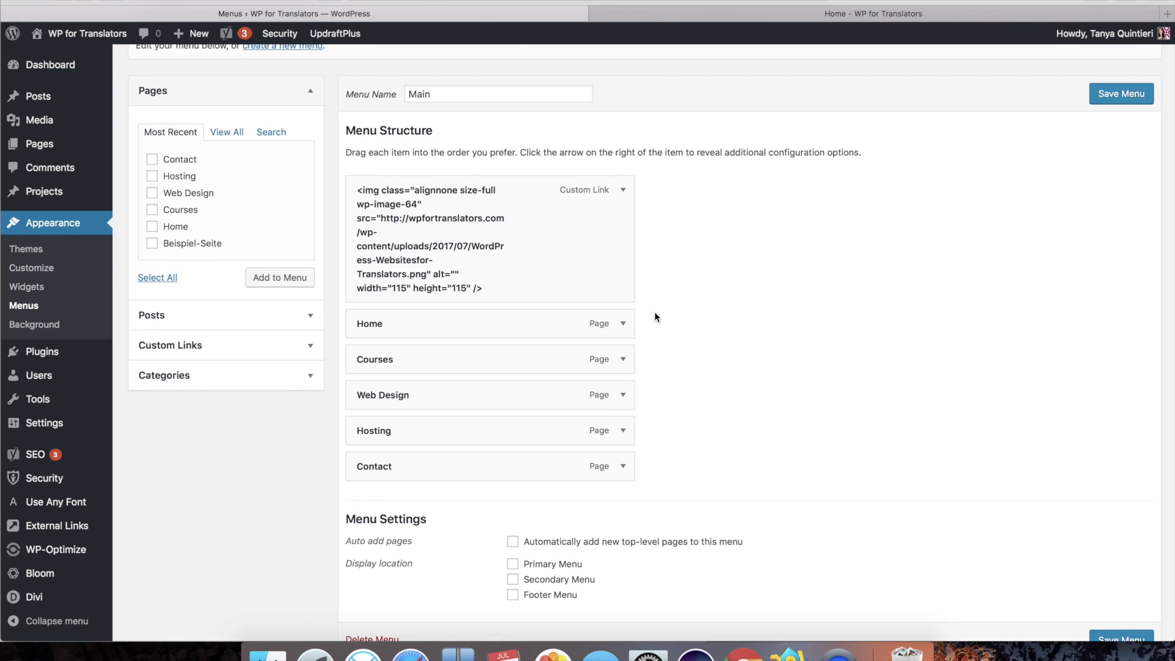
Copy the menu-padding class name from the CSS notes and add it to the Home menu item.
{"action": "left_click", "coordinate": [789, 651]}
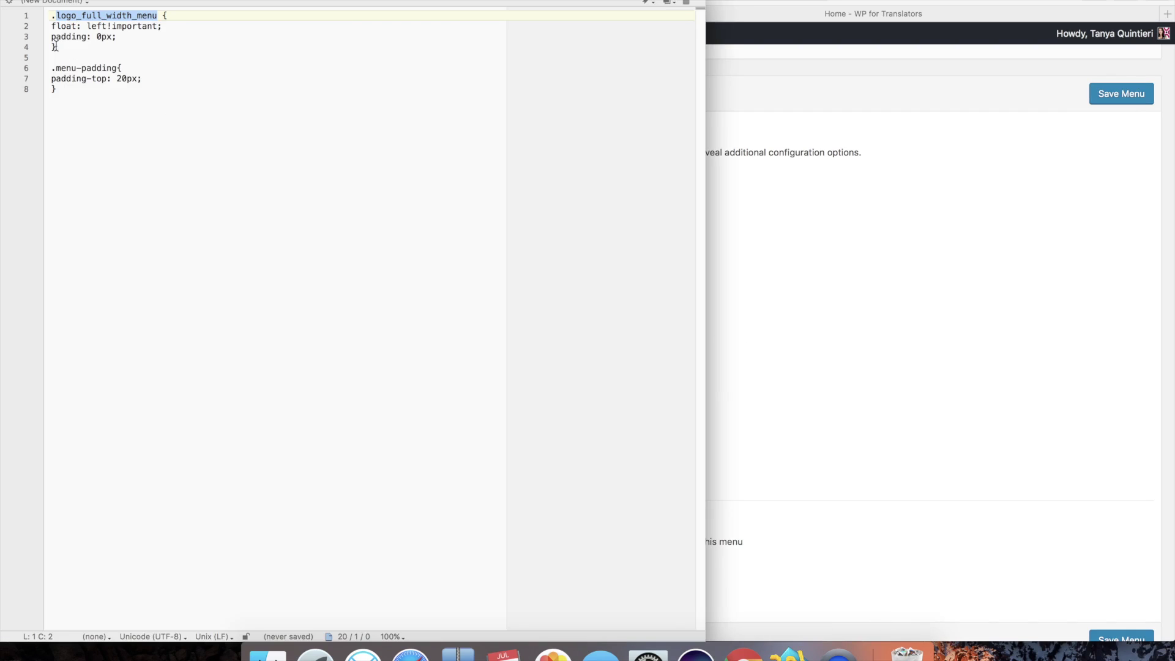
{"action": "left_click_drag", "start_coordinate": [57, 68], "coordinate": [119, 68]}
{"action": "key", "text": "super+c"}
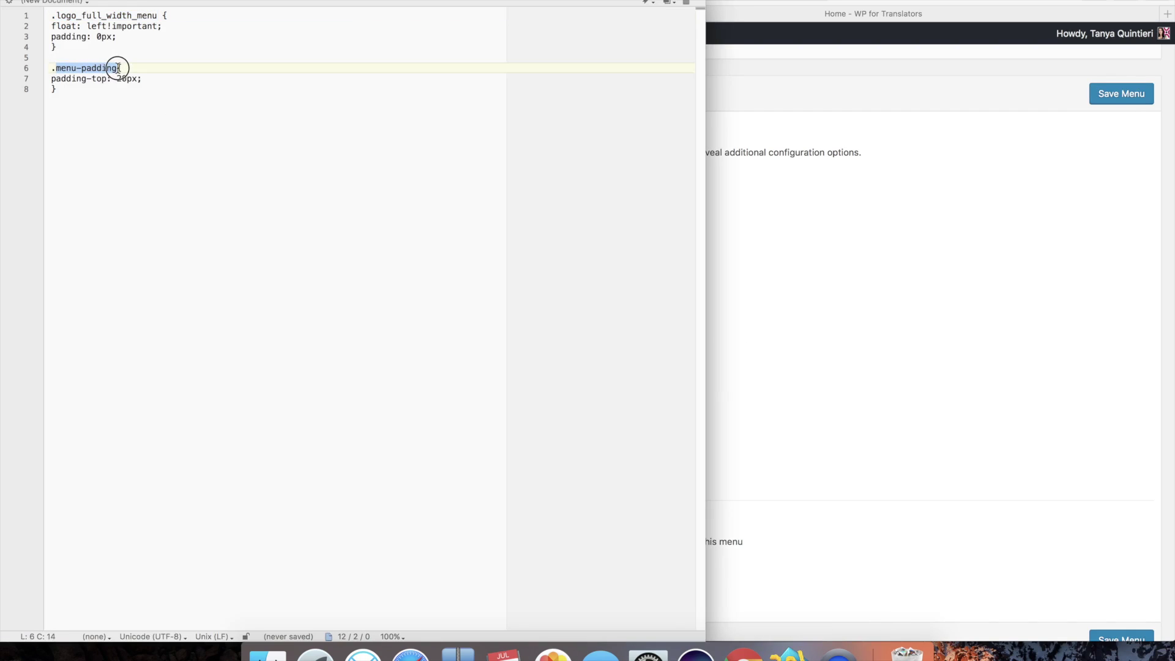
{"action": "left_click", "coordinate": [742, 336]}
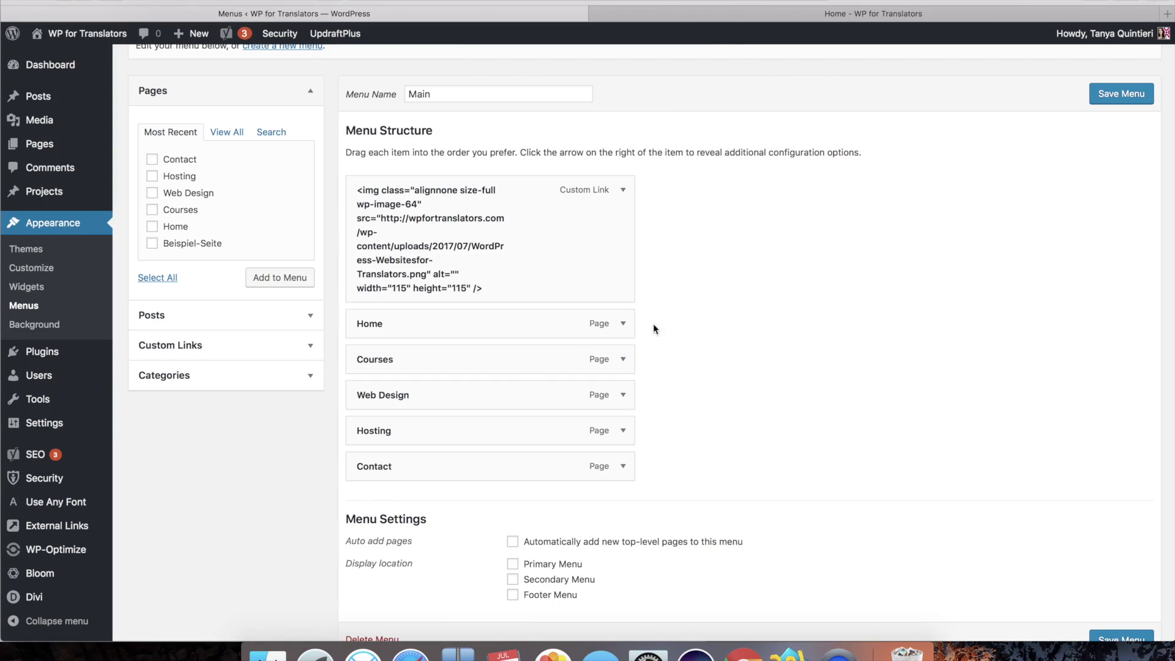
{"action": "left_click", "coordinate": [623, 323]}
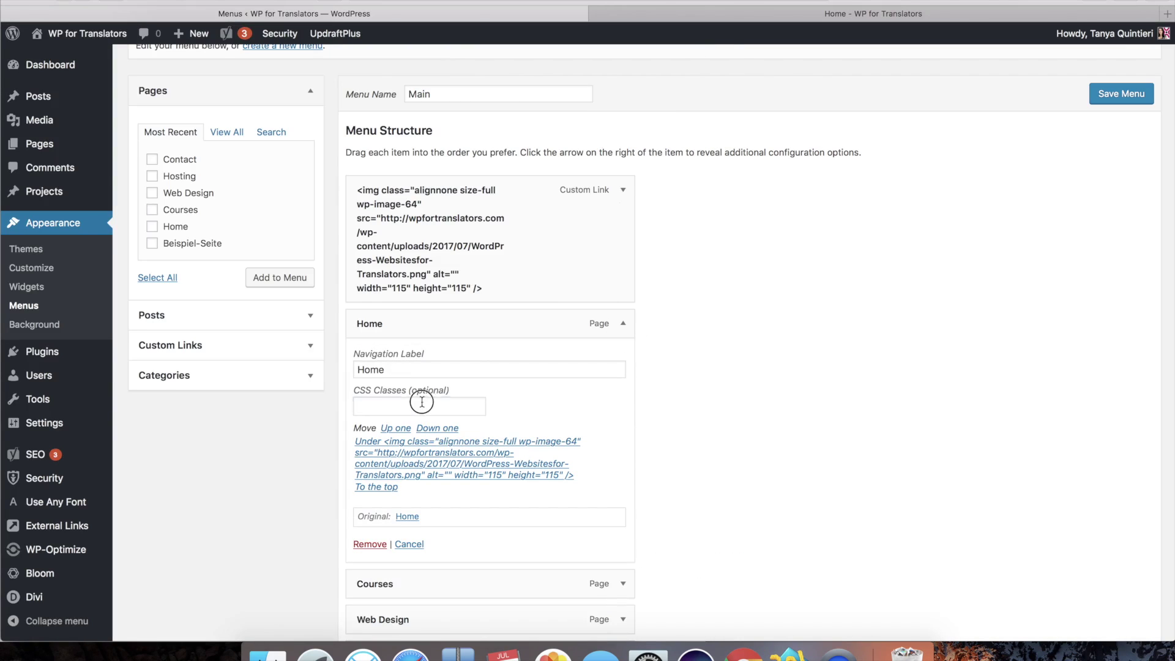
{"action": "left_click", "coordinate": [428, 407]}
{"action": "key", "text": "super+v"}
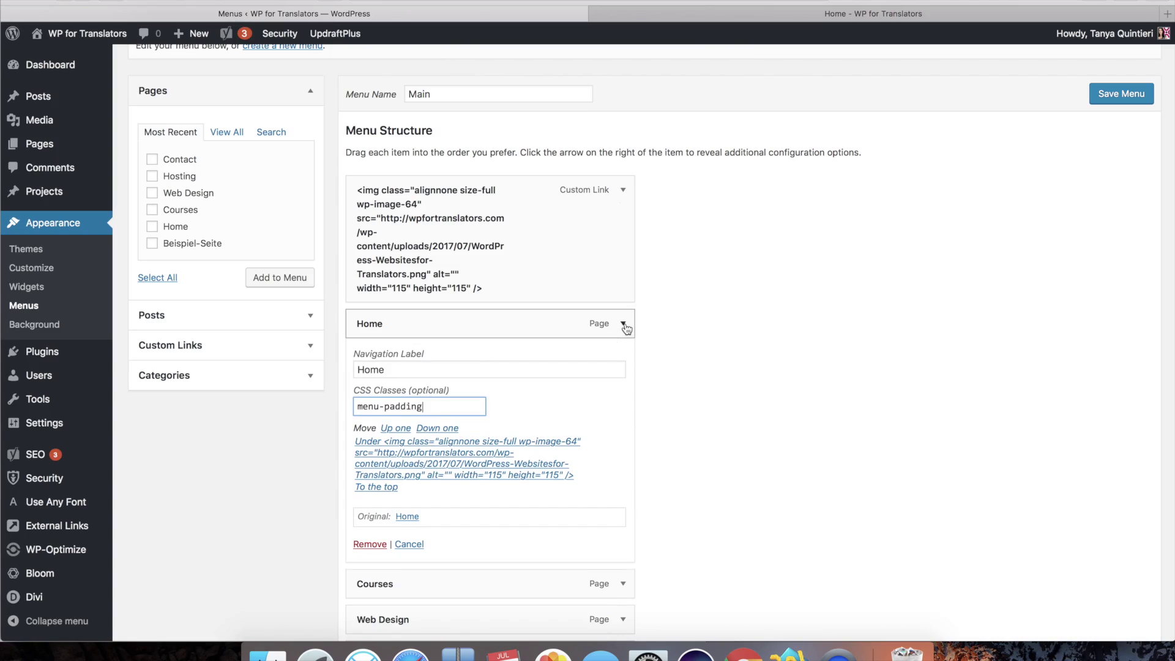
{"action": "left_click", "coordinate": [623, 323]}
Add the menu-padding CSS class to the Courses and Web Design menu items.
{"action": "left_click", "coordinate": [623, 361]}
{"action": "left_click", "coordinate": [428, 439]}
{"action": "key", "text": "super+v"}
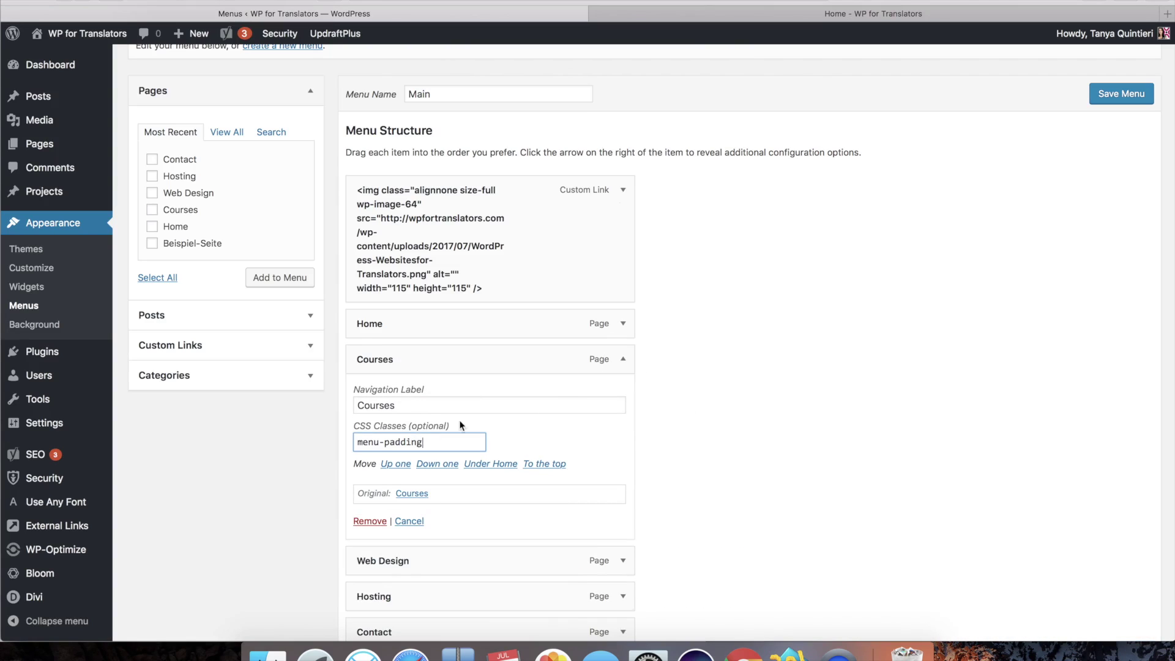
{"action": "left_click", "coordinate": [623, 359]}
{"action": "left_click", "coordinate": [623, 395]}
{"action": "left_click", "coordinate": [413, 477]}
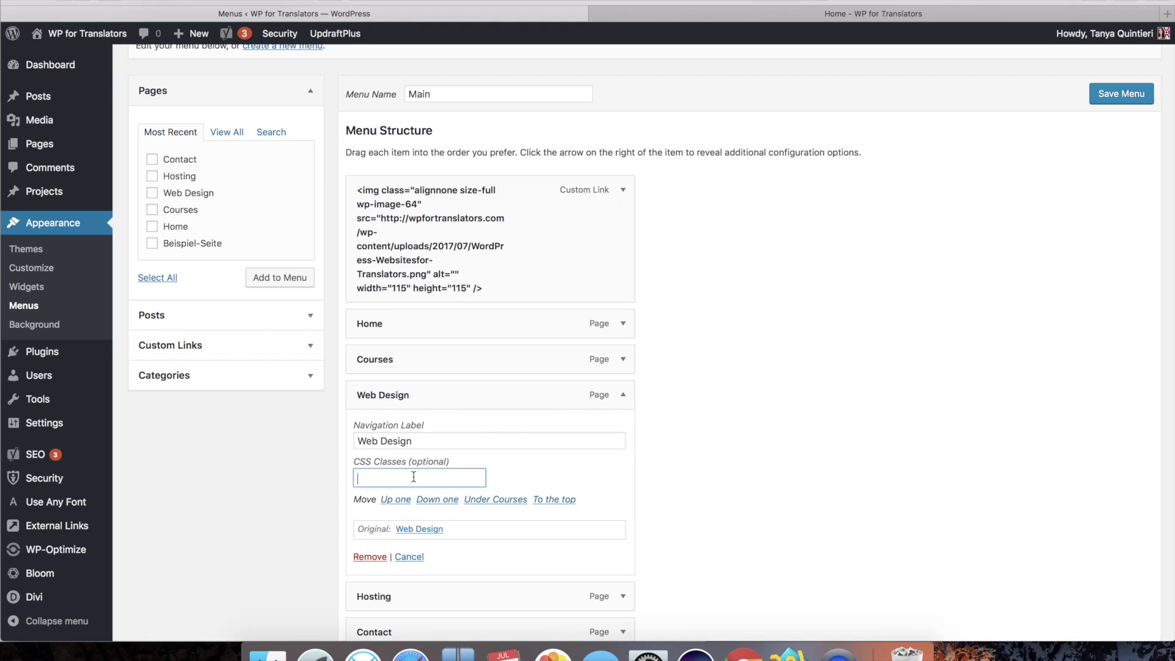
{"action": "key", "text": "super+v"}
{"action": "left_click", "coordinate": [623, 395]}
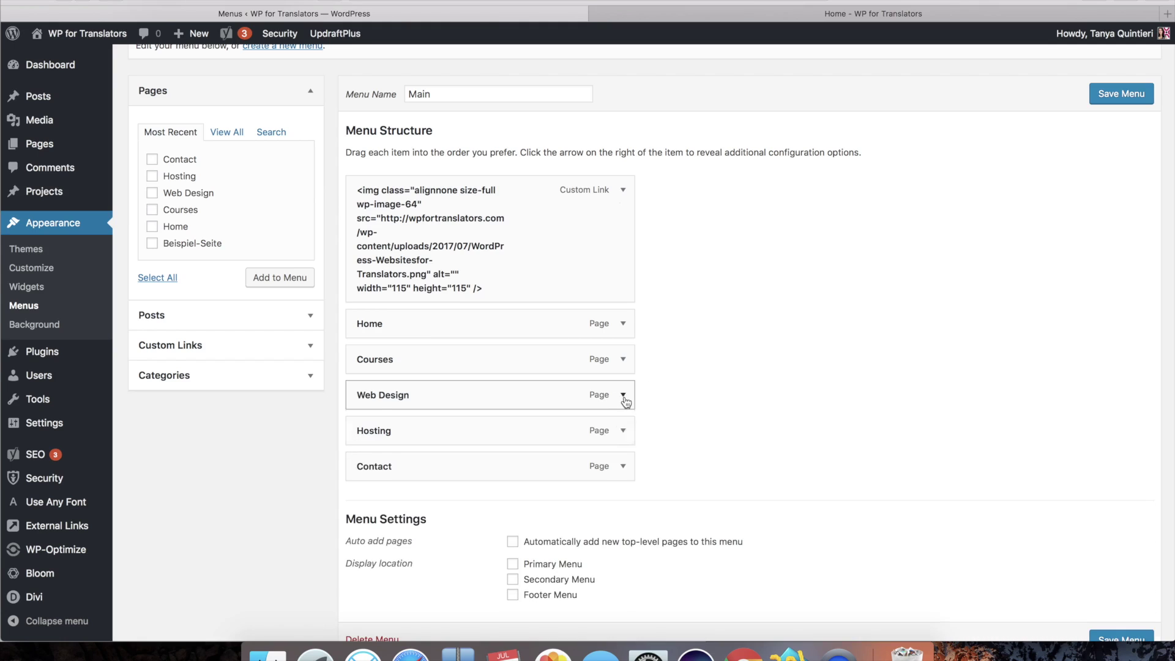
Add menu-padding to the Hosting and Contact items and save the Main menu.
{"action": "left_click", "coordinate": [623, 430]}
{"action": "left_click", "coordinate": [409, 513]}
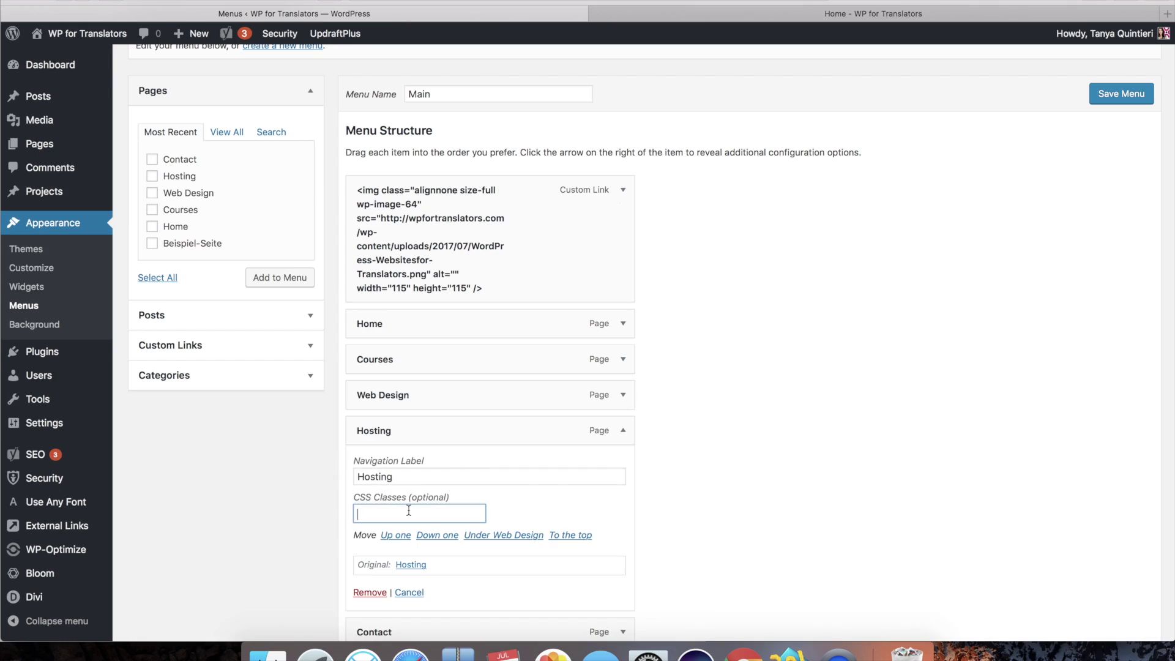
{"action": "key", "text": "super+v"}
{"action": "left_click", "coordinate": [624, 432]}
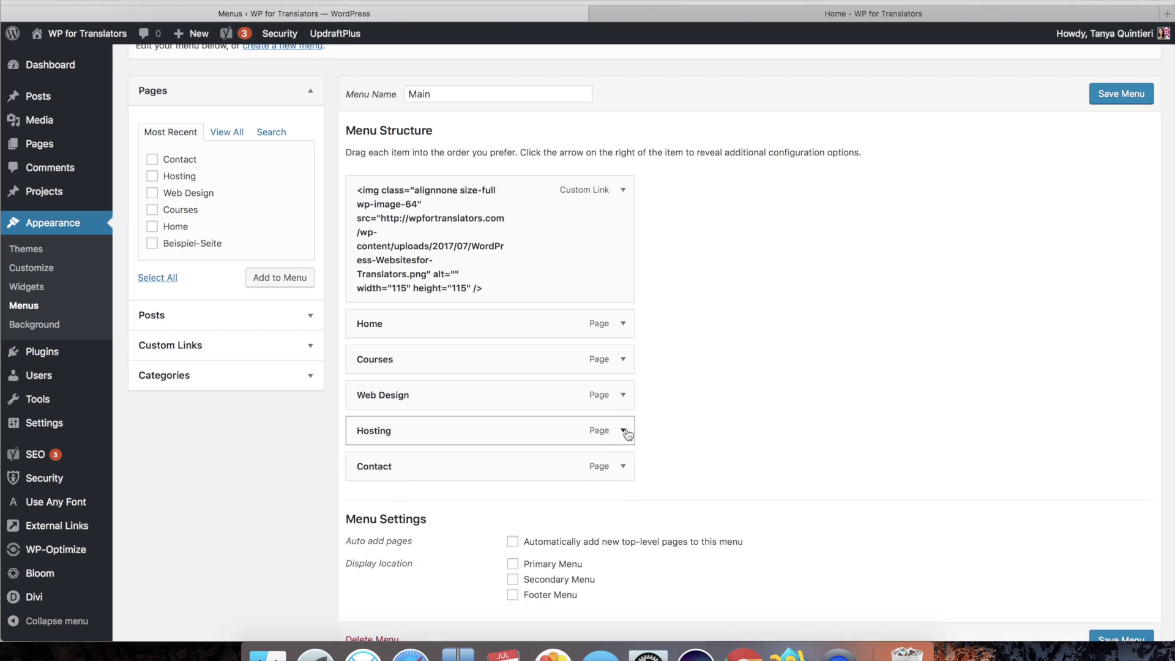
{"action": "left_click", "coordinate": [623, 466]}
{"action": "left_click", "coordinate": [428, 551]}
{"action": "key", "text": "super+v"}
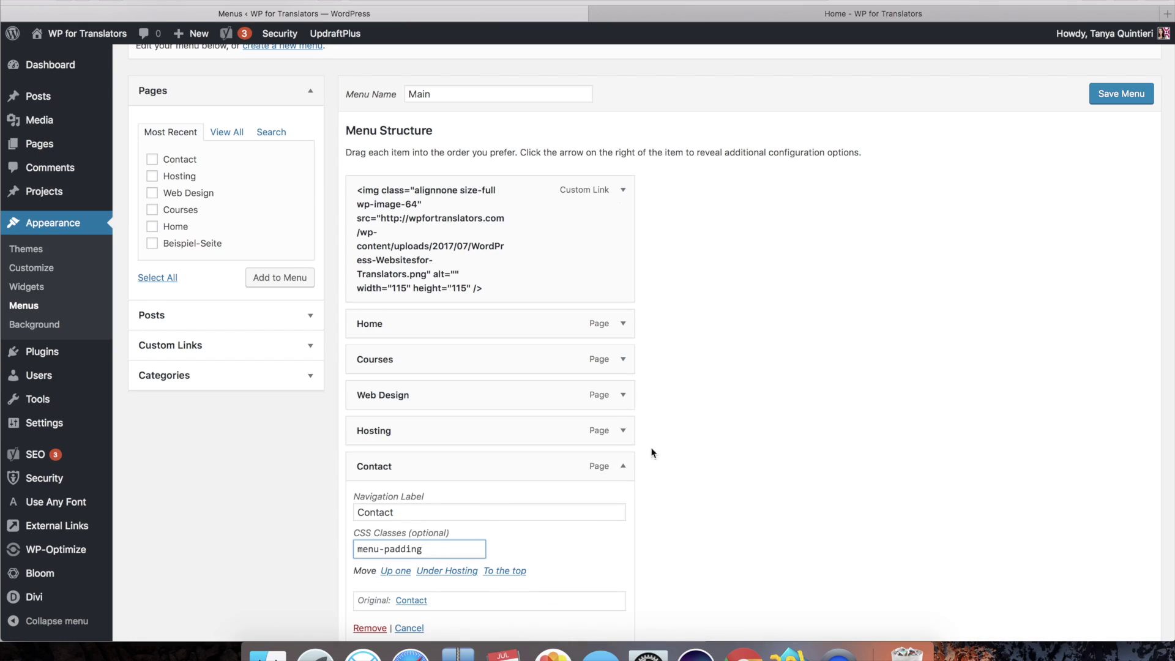
{"action": "left_click", "coordinate": [623, 466]}
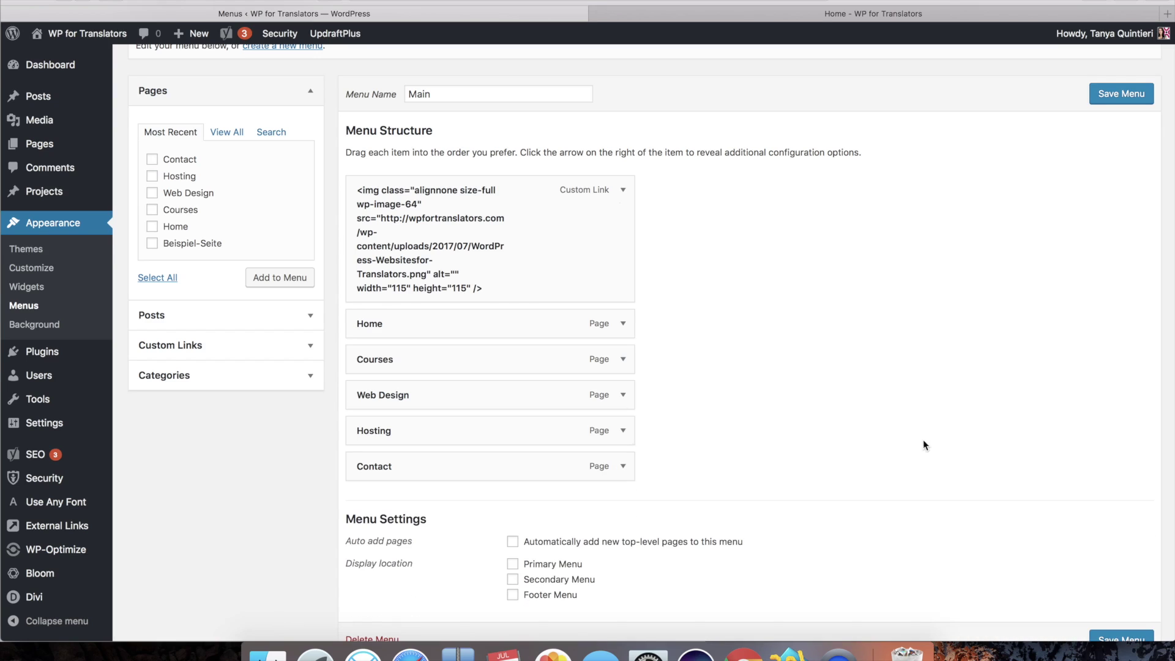
{"action": "left_click", "coordinate": [1112, 103]}
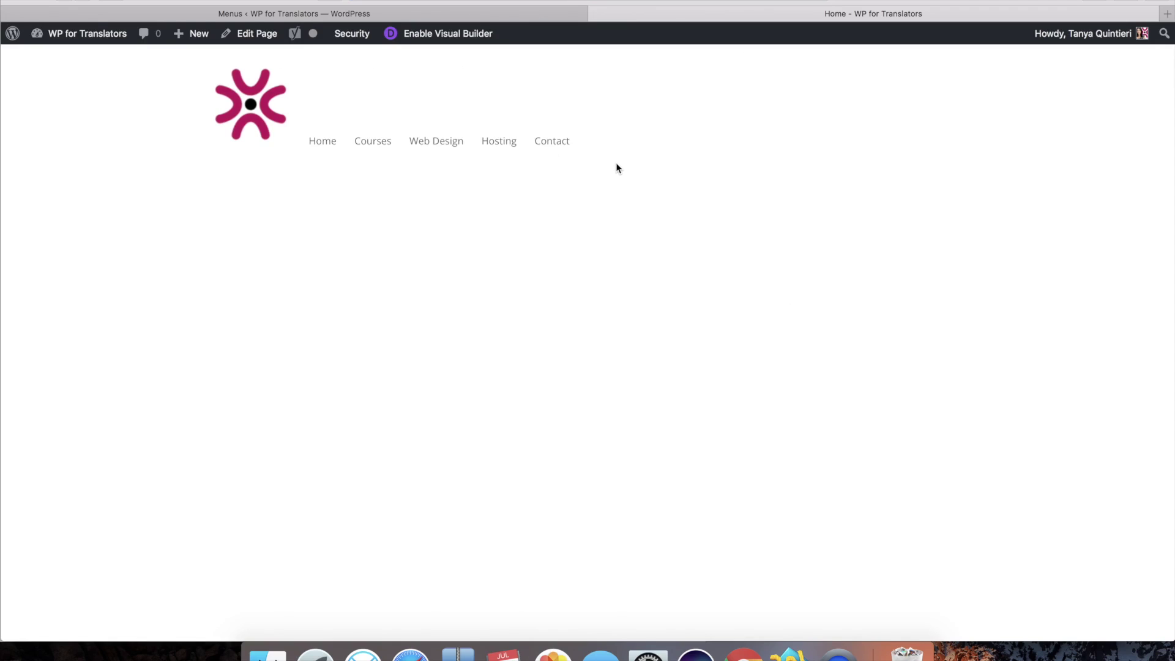
Return to the Main menu editor, which confirms Main has been updated.
{"action": "left_click", "coordinate": [493, 15]}
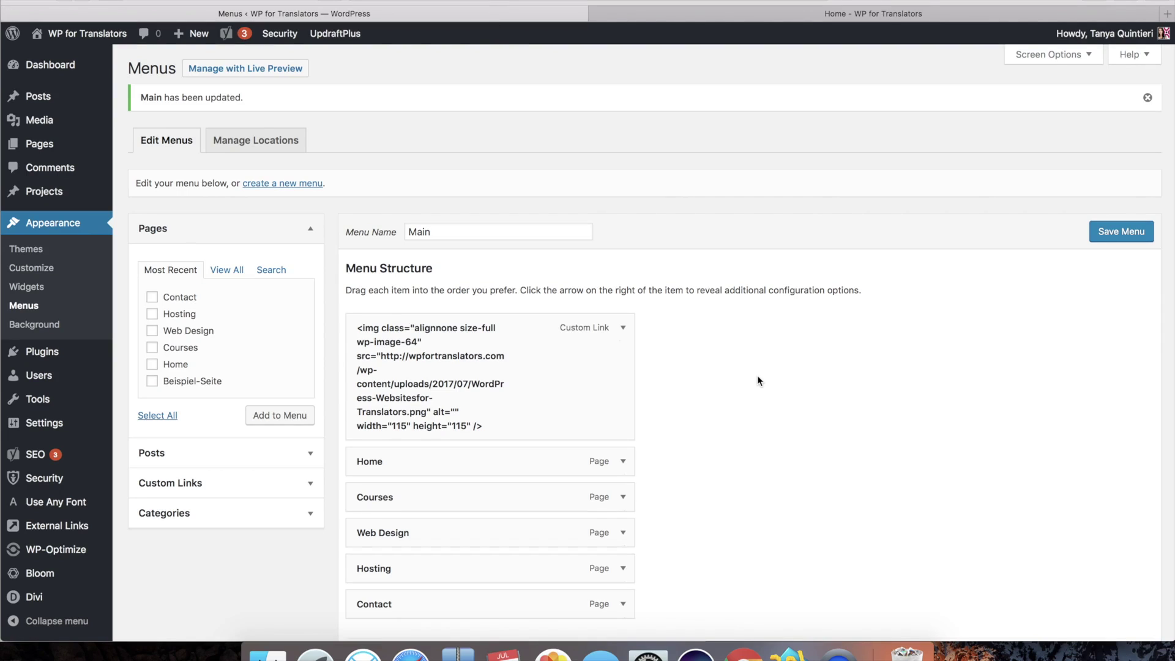
Open Divi Theme Options and turn off Grammarly checking for this site.
{"action": "mouse_move", "coordinate": [37, 598]}
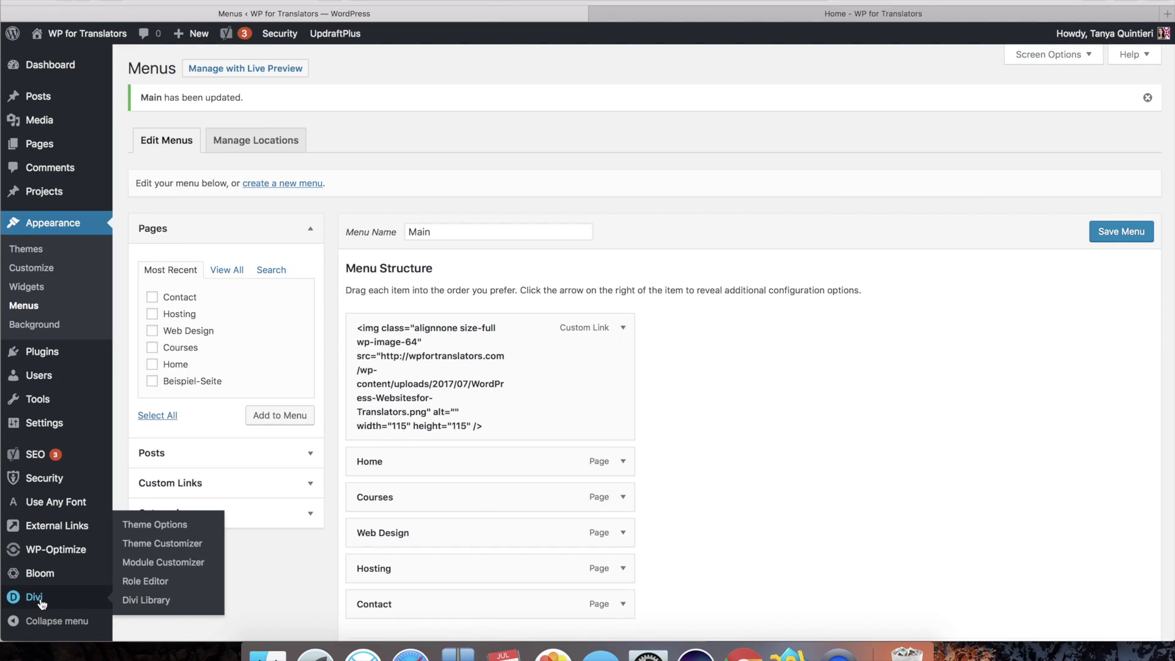
{"action": "left_click", "coordinate": [142, 528]}
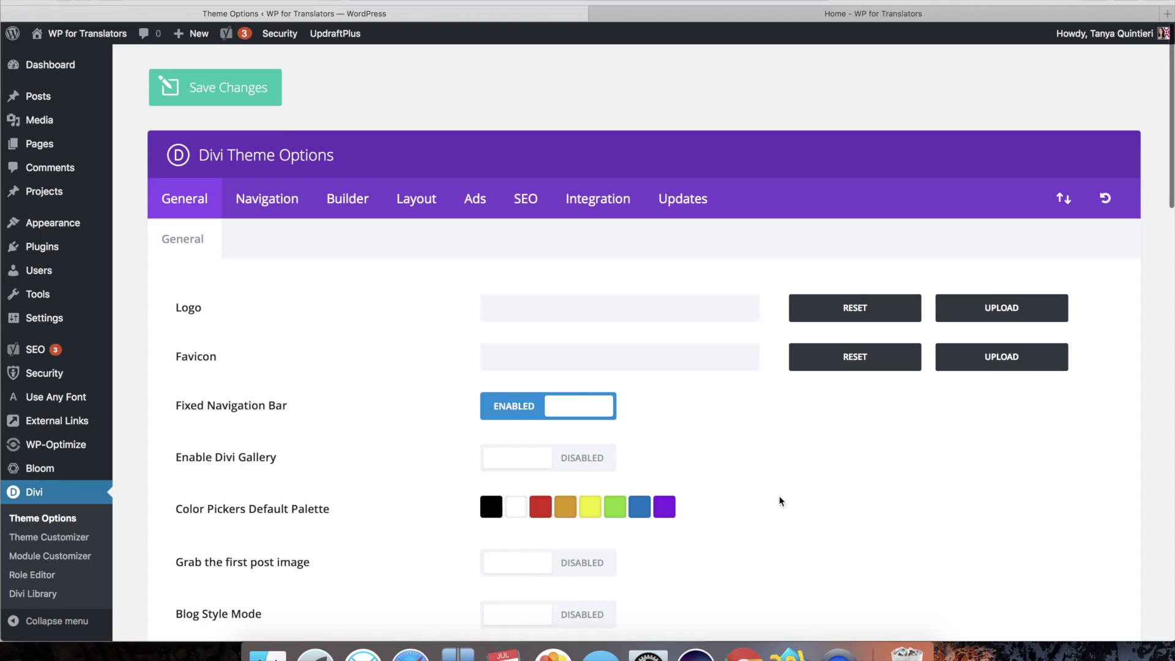
{"action": "scroll", "coordinate": [780, 497], "scroll_direction": "down", "scroll_amount": 5}
{"action": "scroll", "coordinate": [780, 498], "scroll_direction": "down", "scroll_amount": 15}
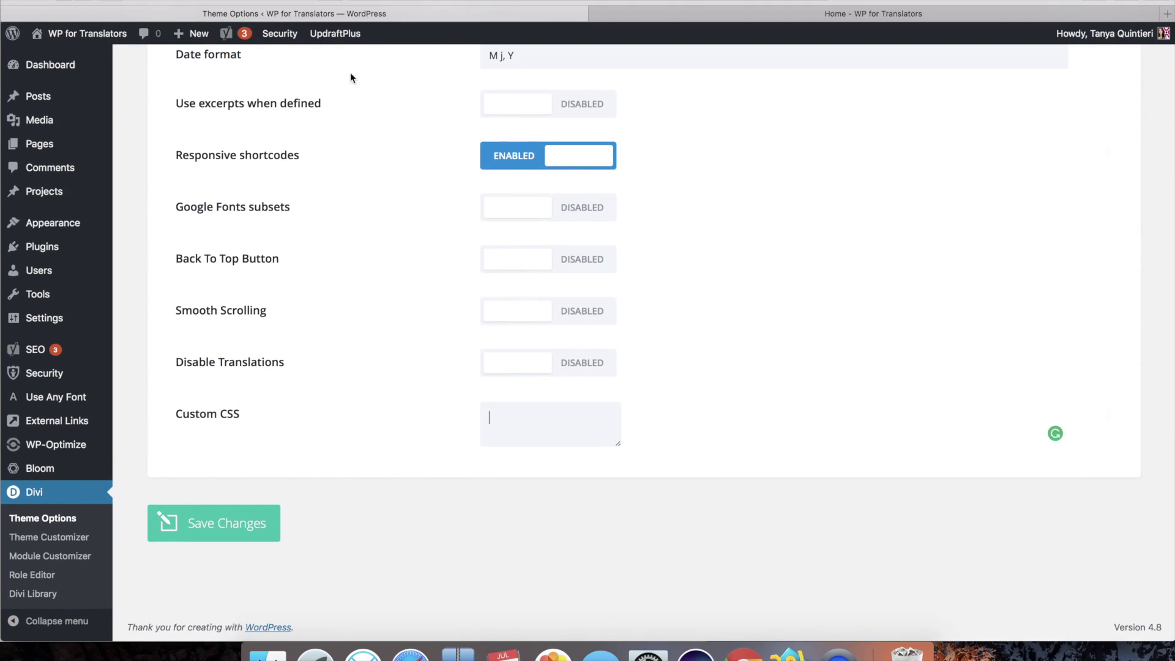
{"action": "left_click", "coordinate": [329, 1]}
{"action": "left_click", "coordinate": [407, 67]}
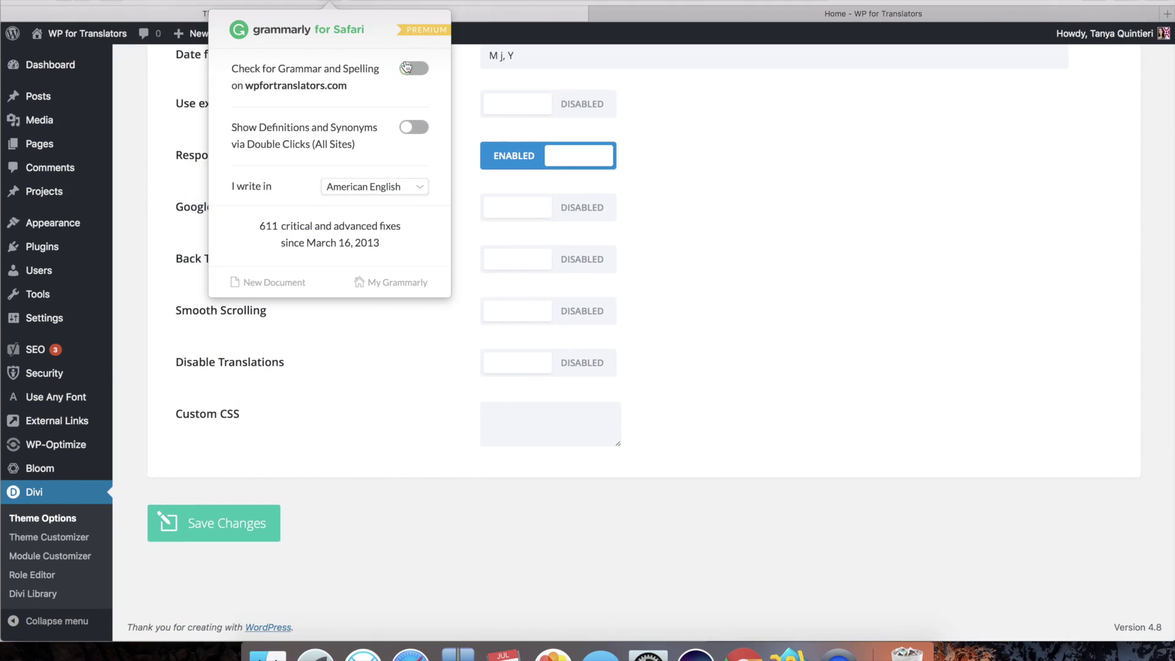
{"action": "left_click", "coordinate": [776, 293]}
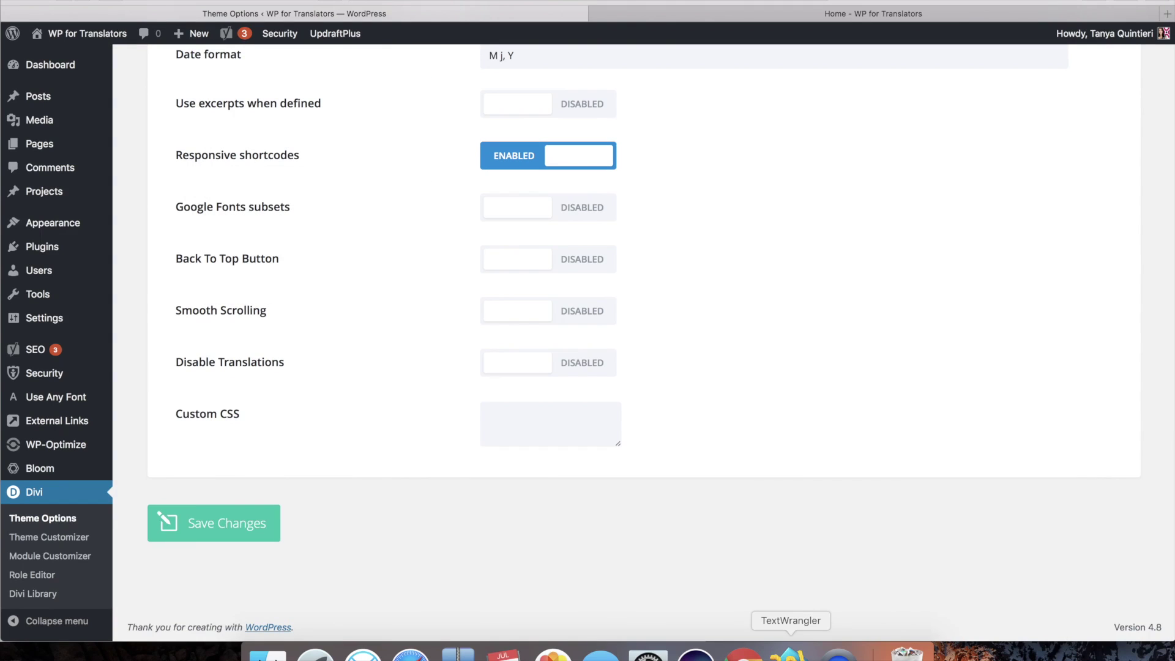
Copy all CSS rules from the text editor into Divi's Custom CSS and save changes.
{"action": "left_click", "coordinate": [789, 653]}
{"action": "left_click", "coordinate": [156, 231]}
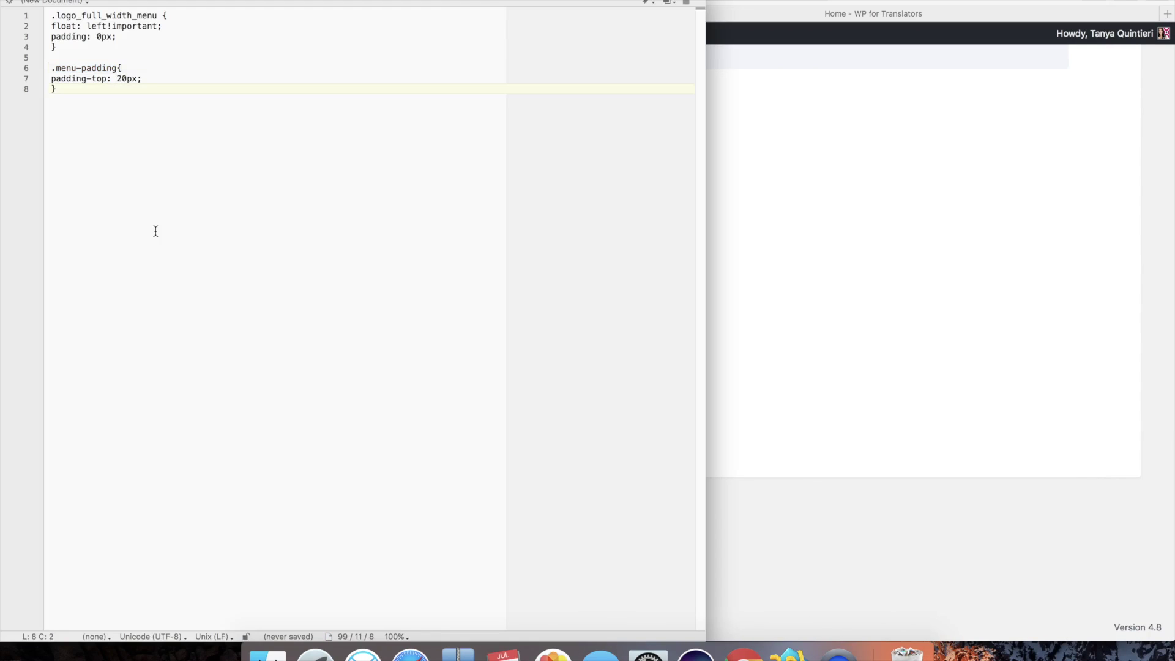
{"action": "left_click_drag", "start_coordinate": [71, 108], "coordinate": [50, 13]}
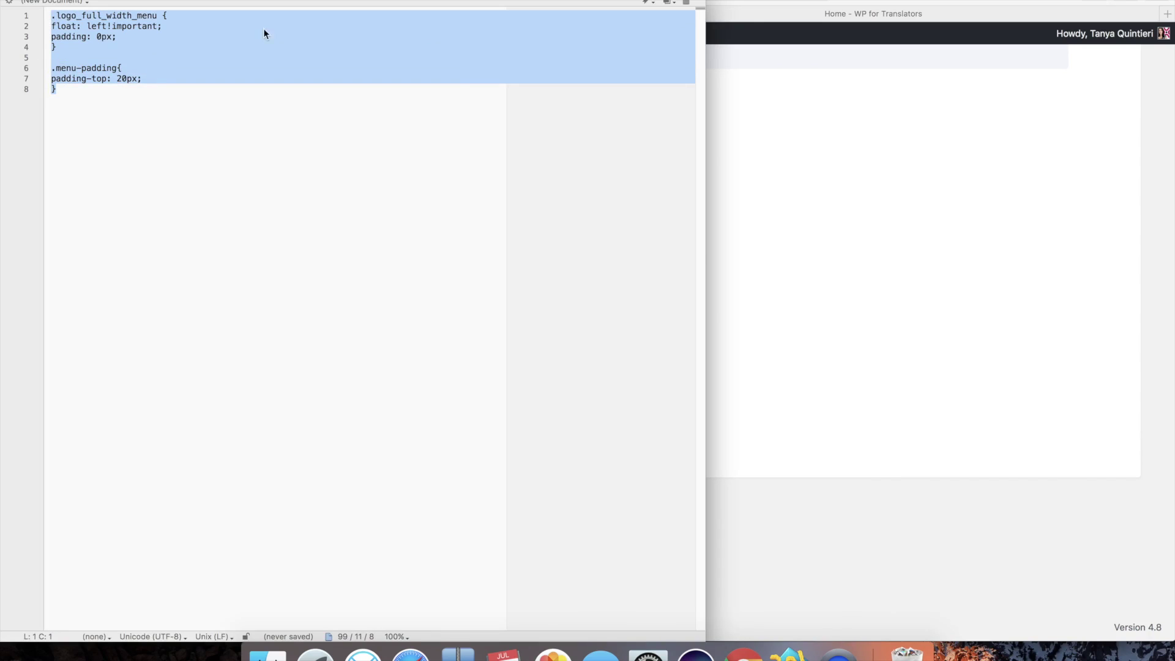
{"action": "left_click", "coordinate": [801, 312]}
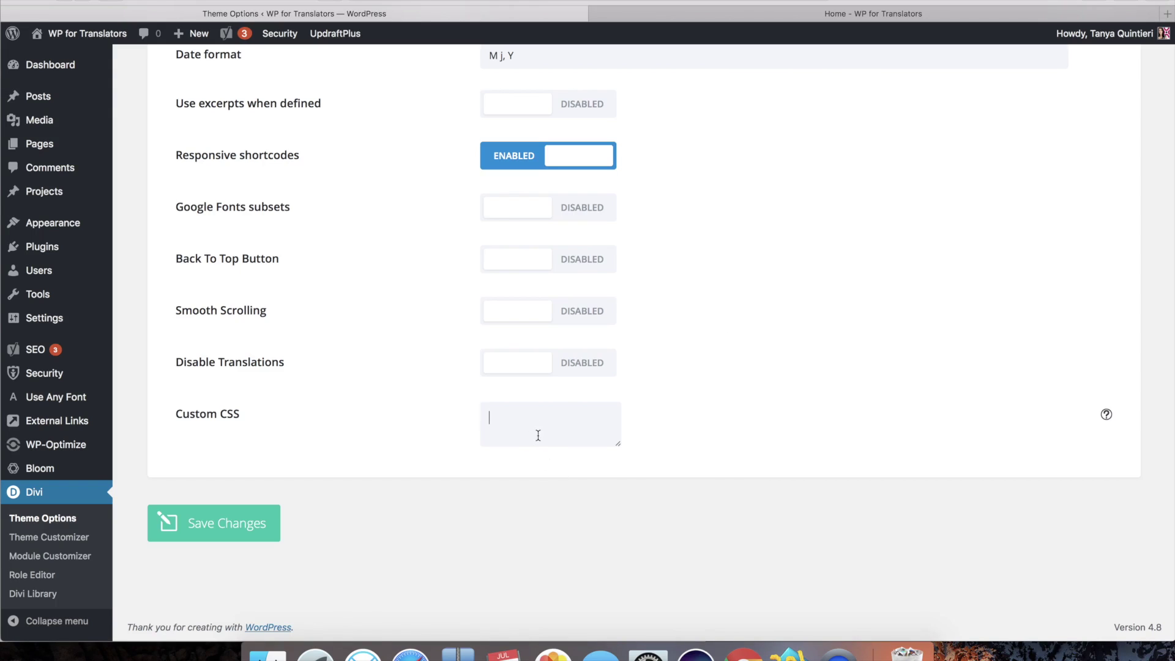
{"action": "type", "text": ".menu-padding{ padding-top: 20px; }"}
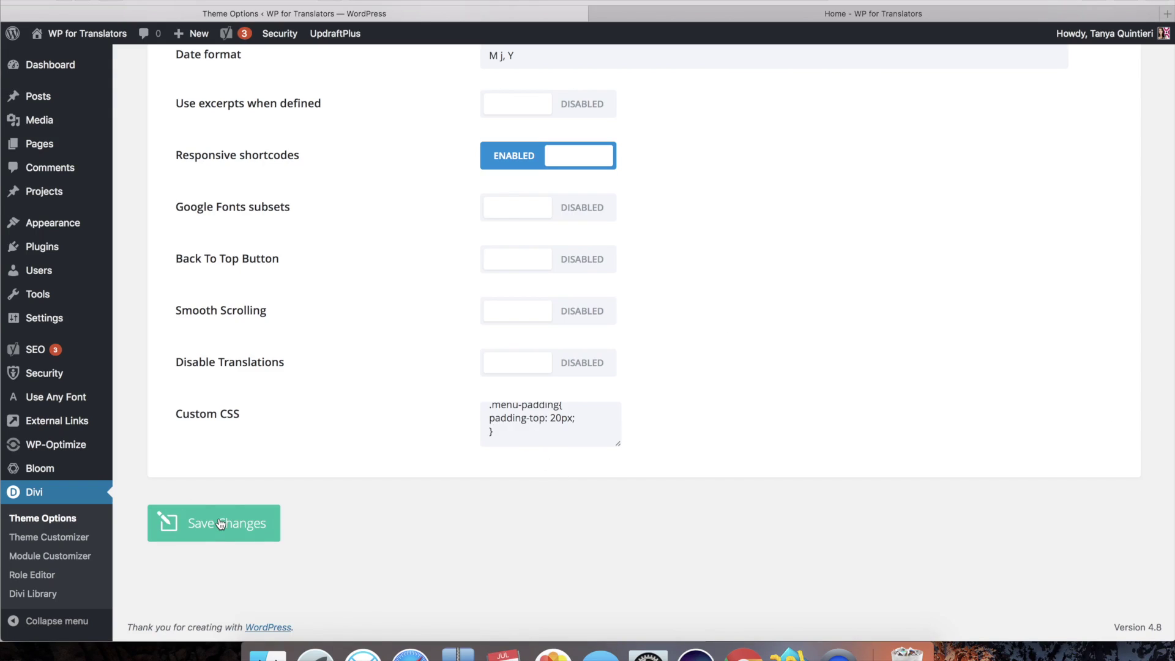
{"action": "left_click", "coordinate": [806, 14]}
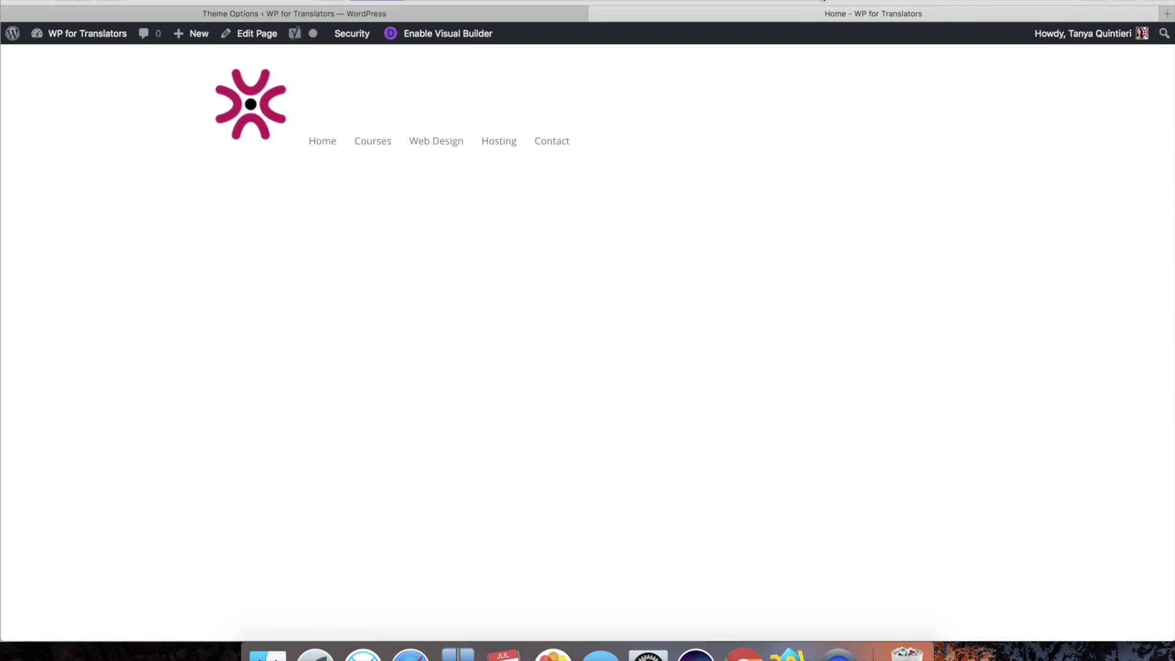
Reload the Home page to check the menu links sit level with the logo, then return to Theme Options.
{"action": "key", "text": "super+r"}
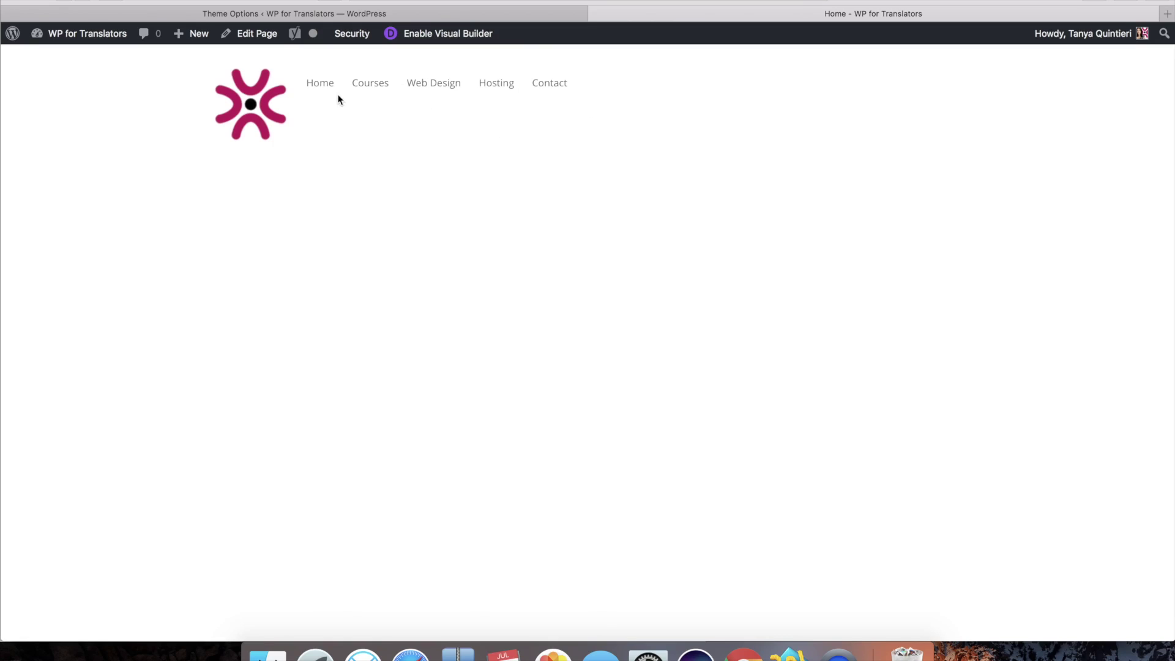
{"action": "left_click", "coordinate": [510, 15]}
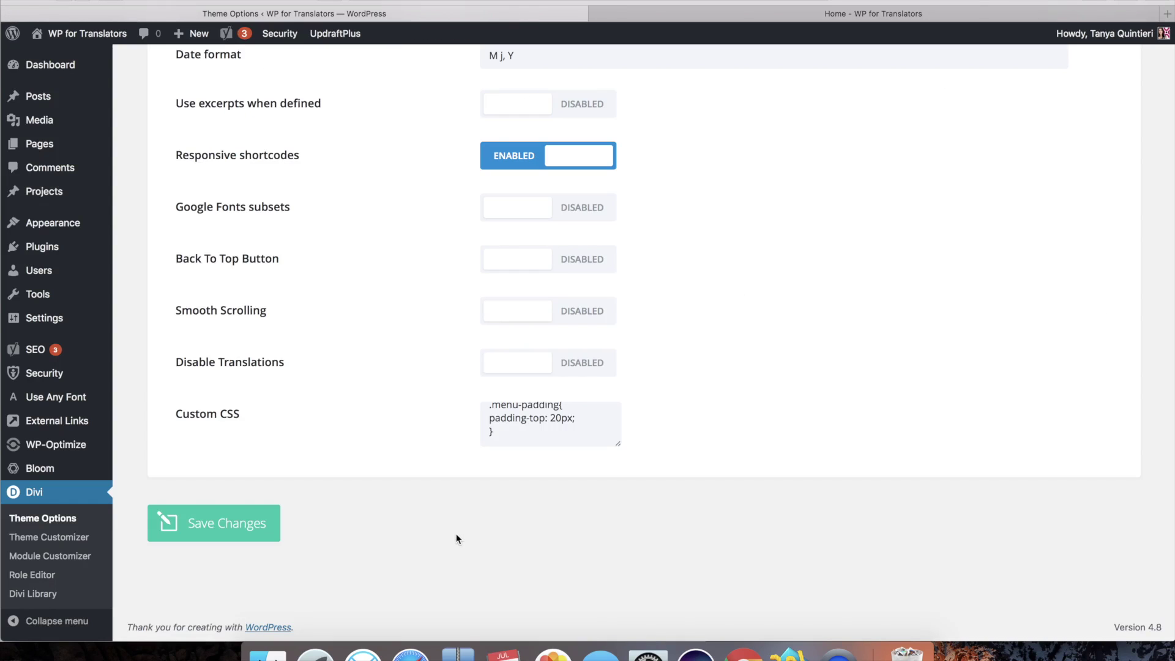
Set the Fullwidth Menu module's text orientation to Right in its design settings.
{"action": "mouse_move", "coordinate": [40, 145]}
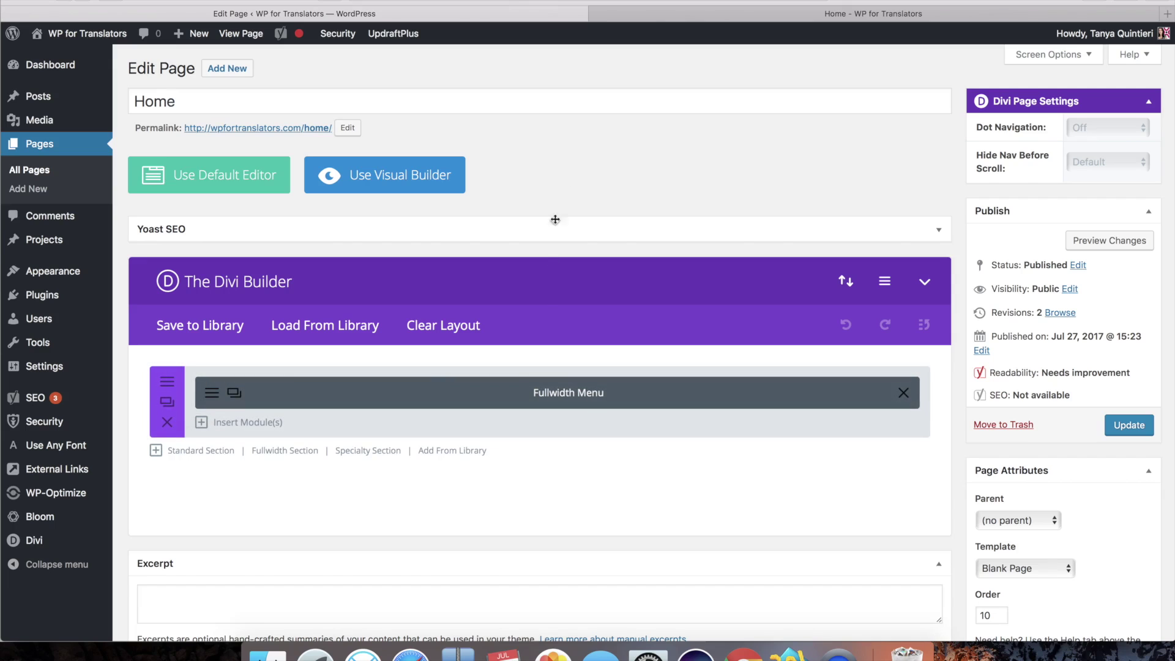
{"action": "left_click", "coordinate": [215, 397]}
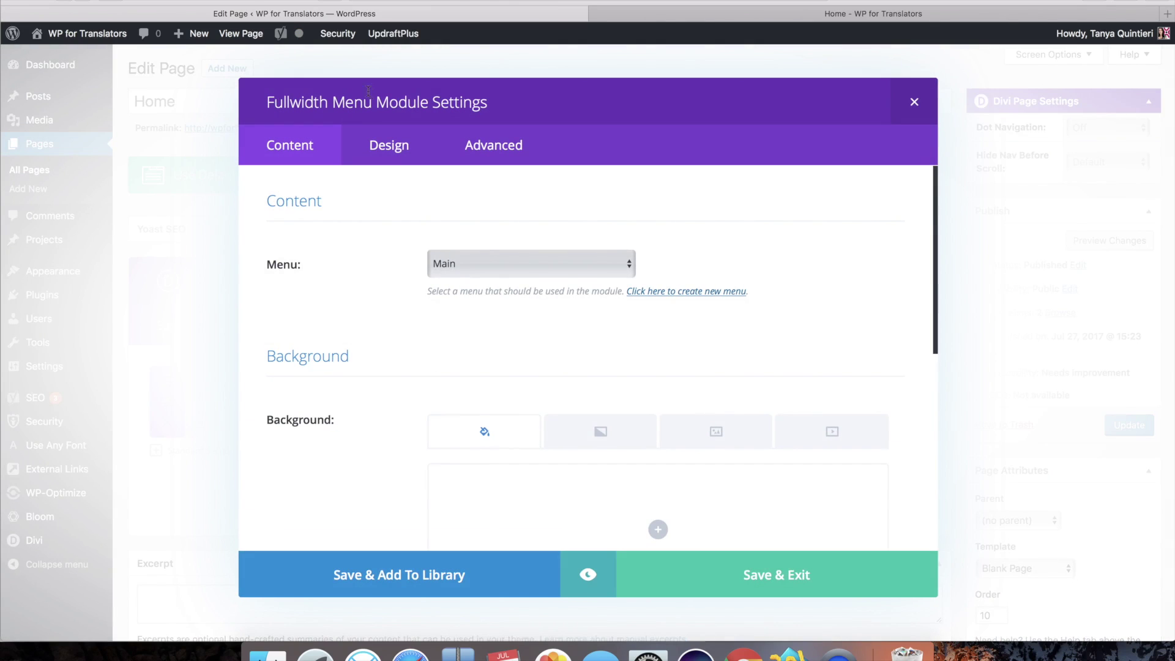
{"action": "left_click", "coordinate": [389, 147]}
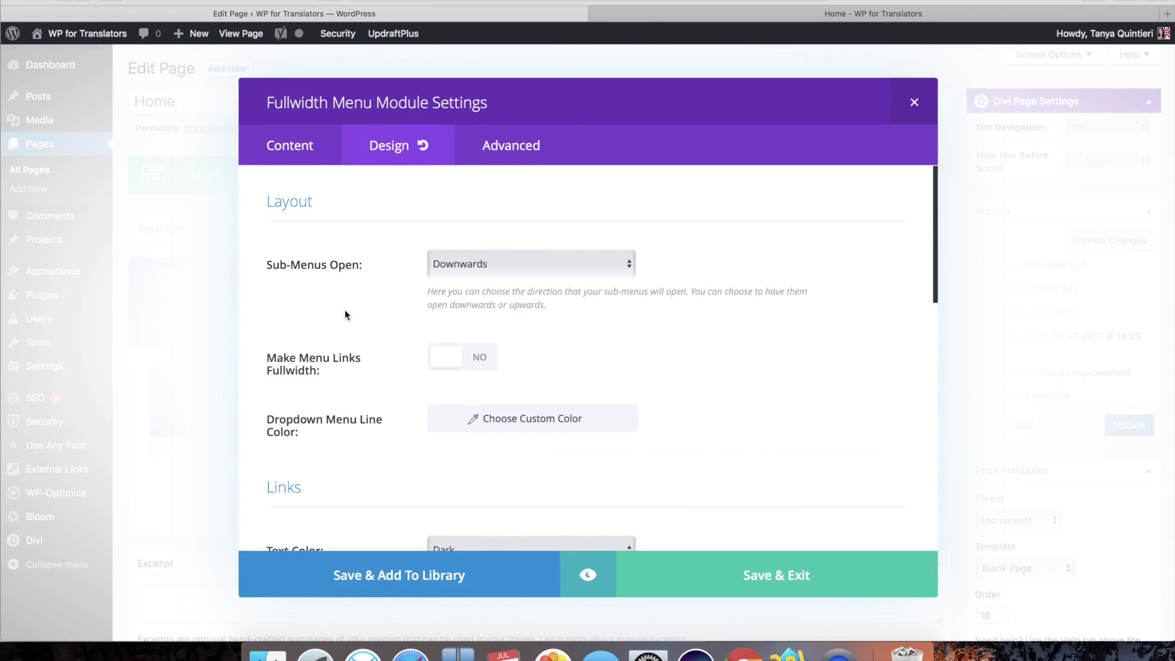
{"action": "scroll", "coordinate": [345, 315], "scroll_direction": "down", "scroll_amount": 3}
{"action": "scroll", "coordinate": [345, 315], "scroll_direction": "down", "scroll_amount": 5}
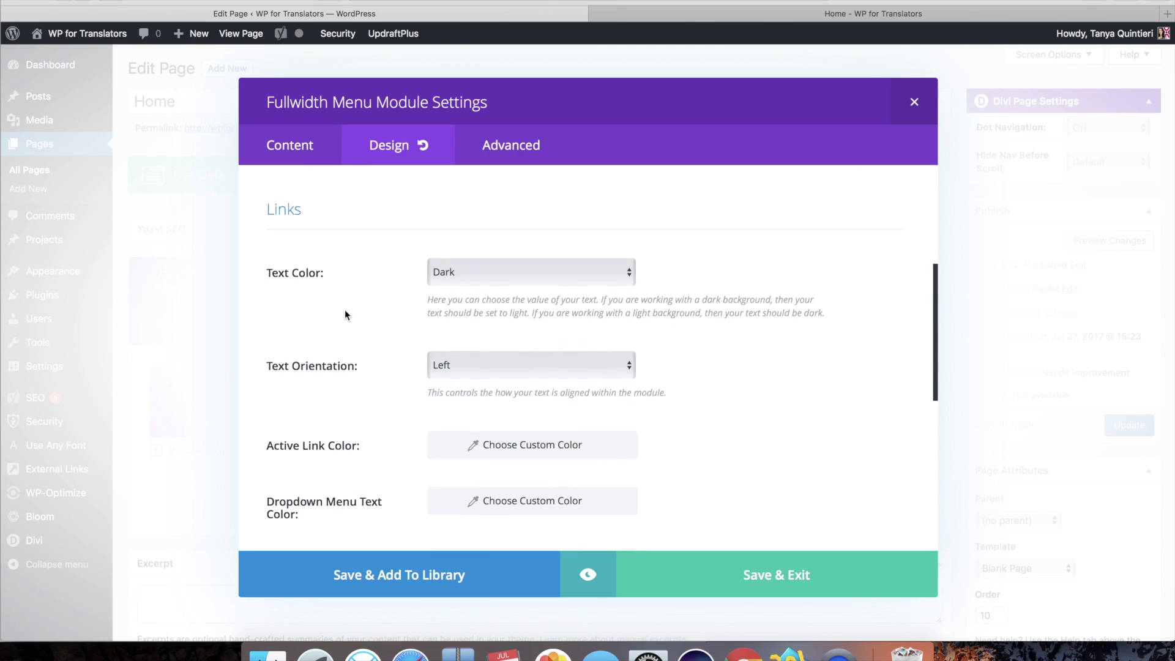
{"action": "scroll", "coordinate": [344, 315], "scroll_direction": "down", "scroll_amount": 4}
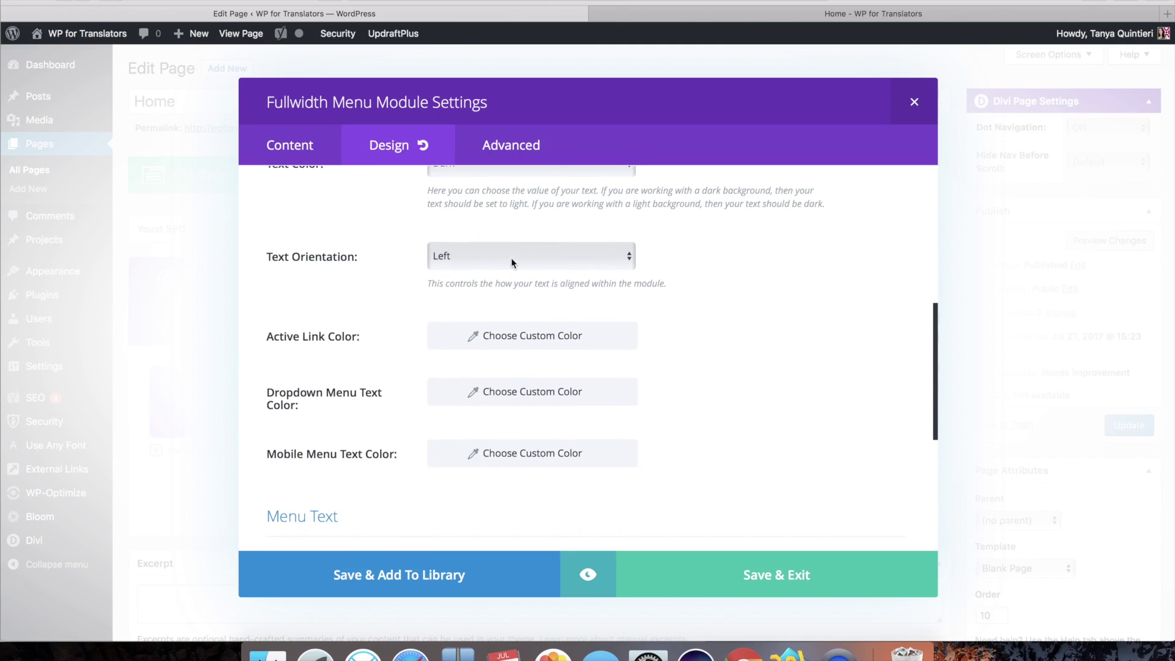
{"action": "left_click", "coordinate": [512, 258]}
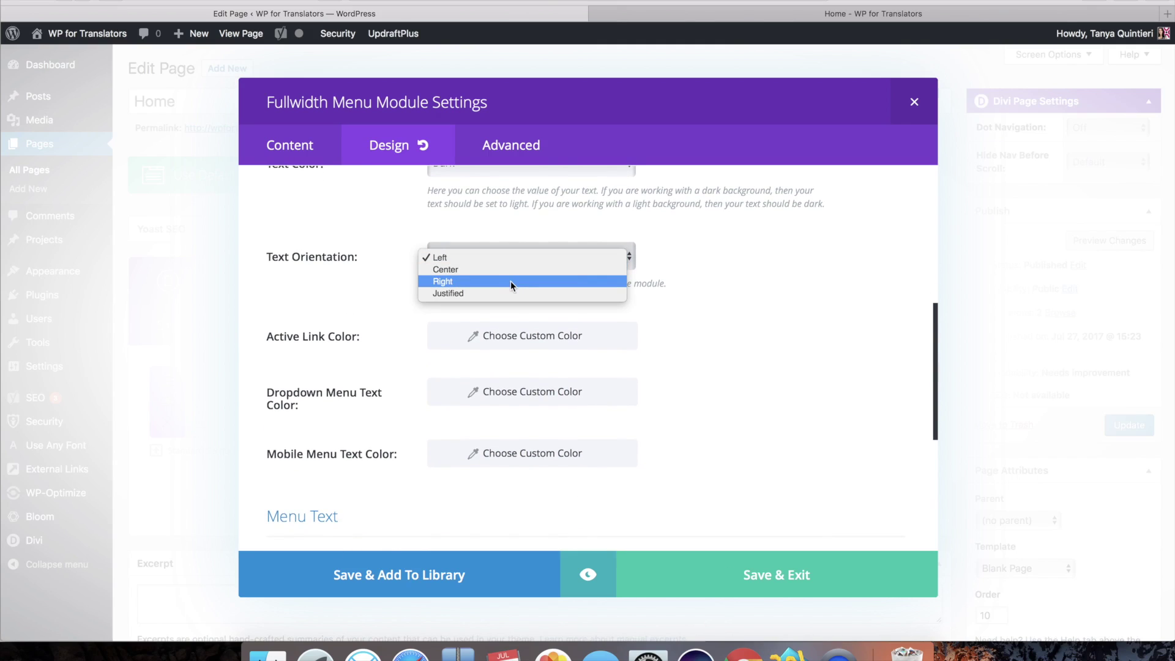
{"action": "left_click", "coordinate": [511, 280]}
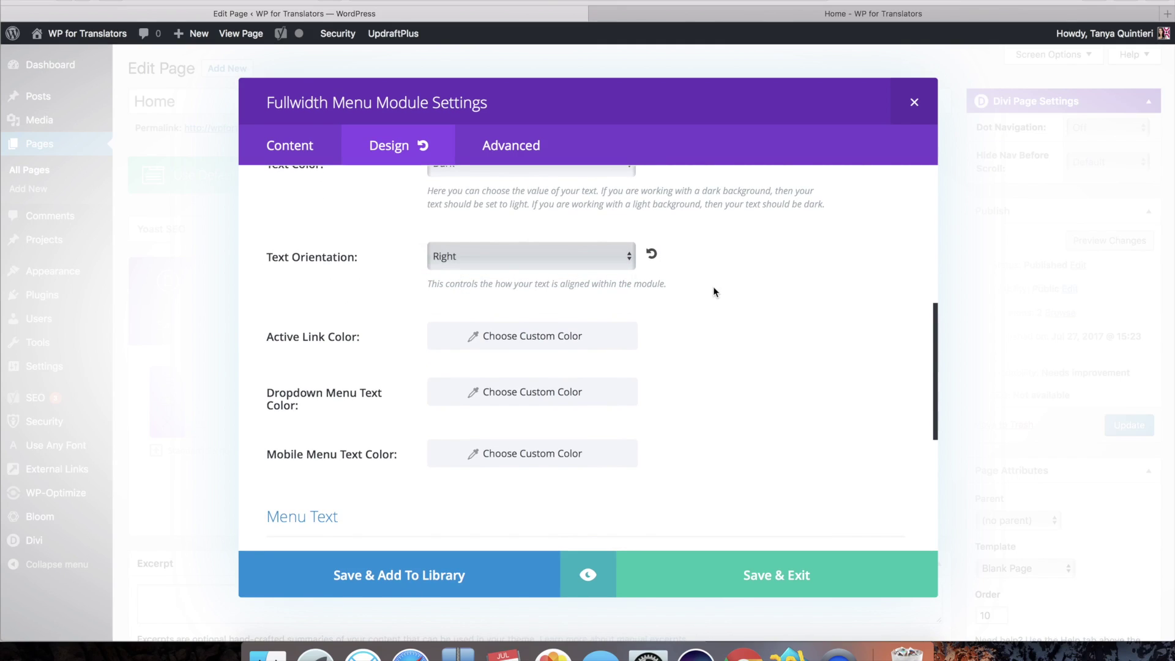
Make the menu links bold at 15px, save the module, and update the Home page.
{"action": "scroll", "coordinate": [713, 288], "scroll_direction": "down", "scroll_amount": 10}
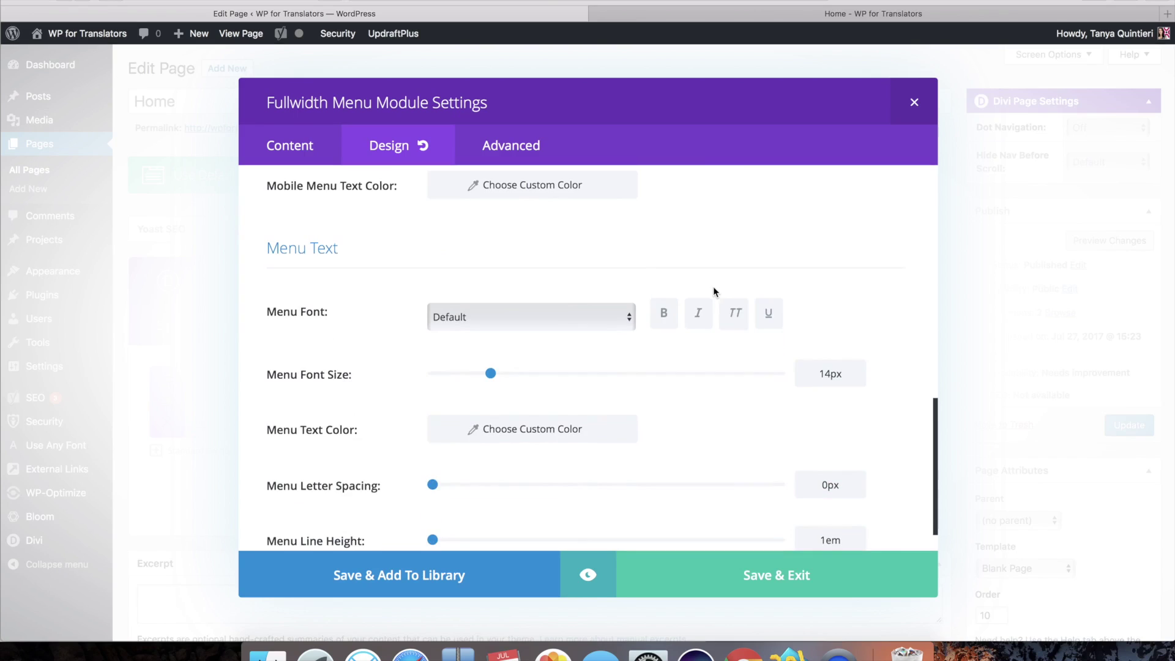
{"action": "scroll", "coordinate": [713, 286], "scroll_direction": "down", "scroll_amount": 2}
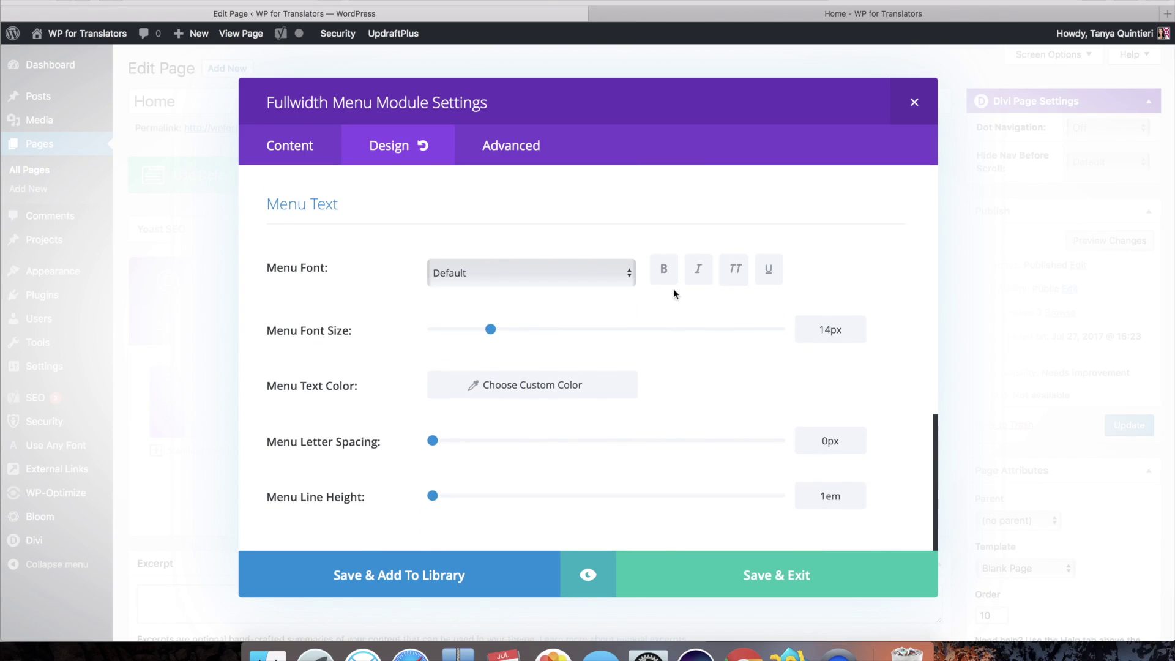
{"action": "left_click", "coordinate": [663, 270]}
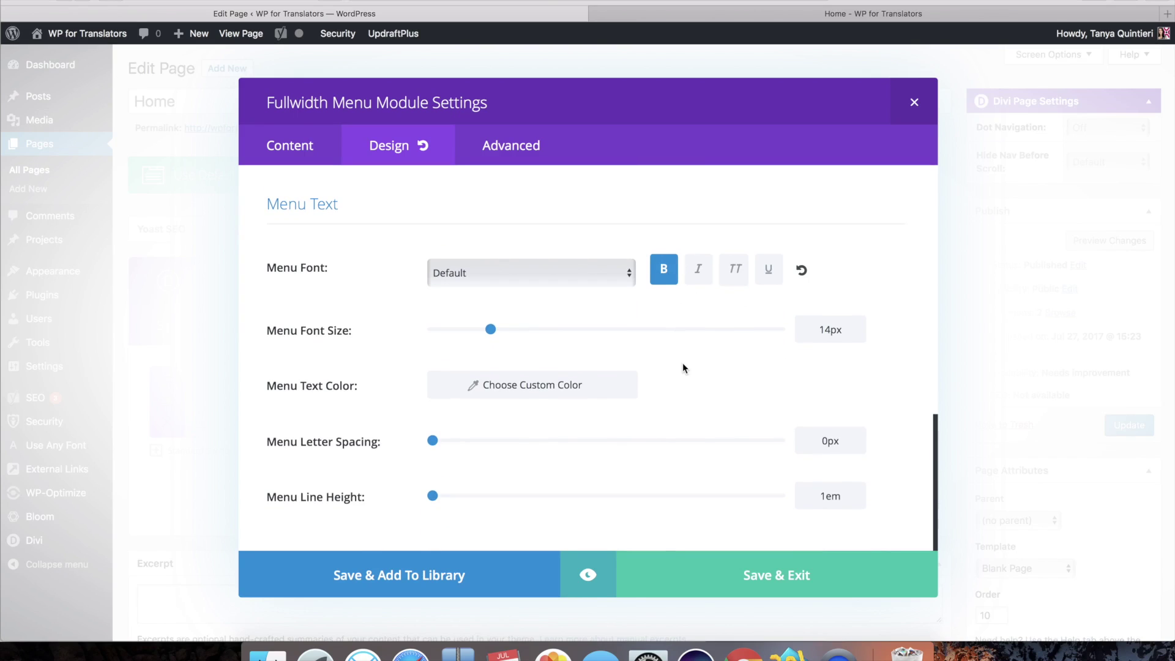
{"action": "left_click_drag", "start_coordinate": [490, 329], "coordinate": [558, 331]}
{"action": "left_click", "coordinate": [788, 590]}
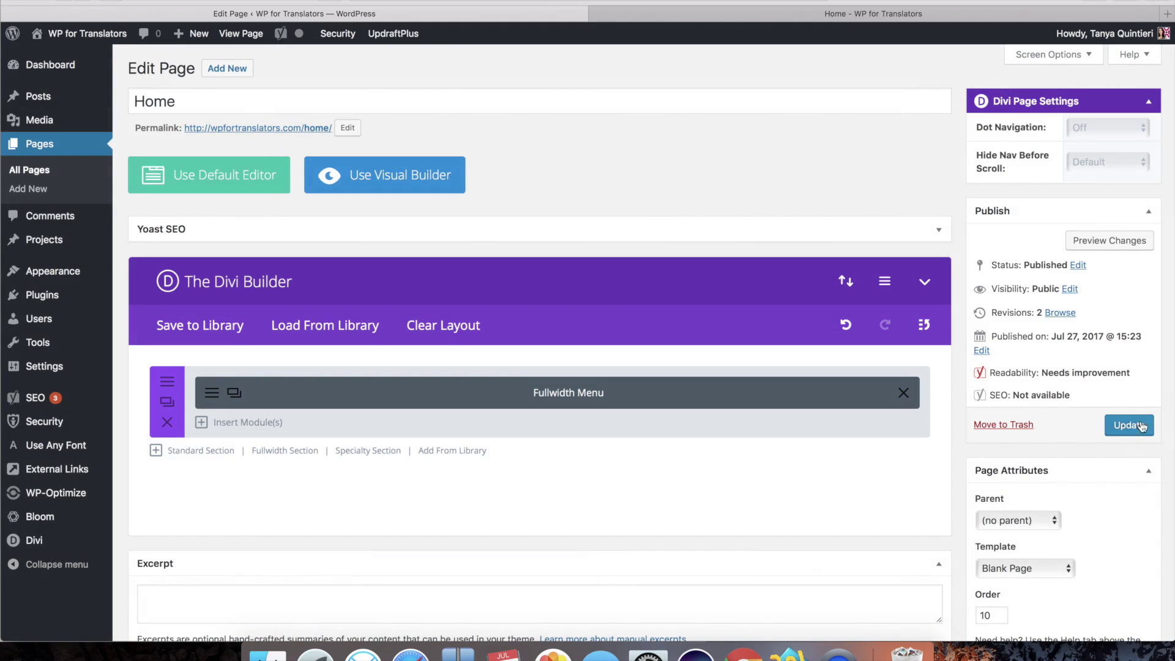
{"action": "left_click", "coordinate": [1140, 426]}
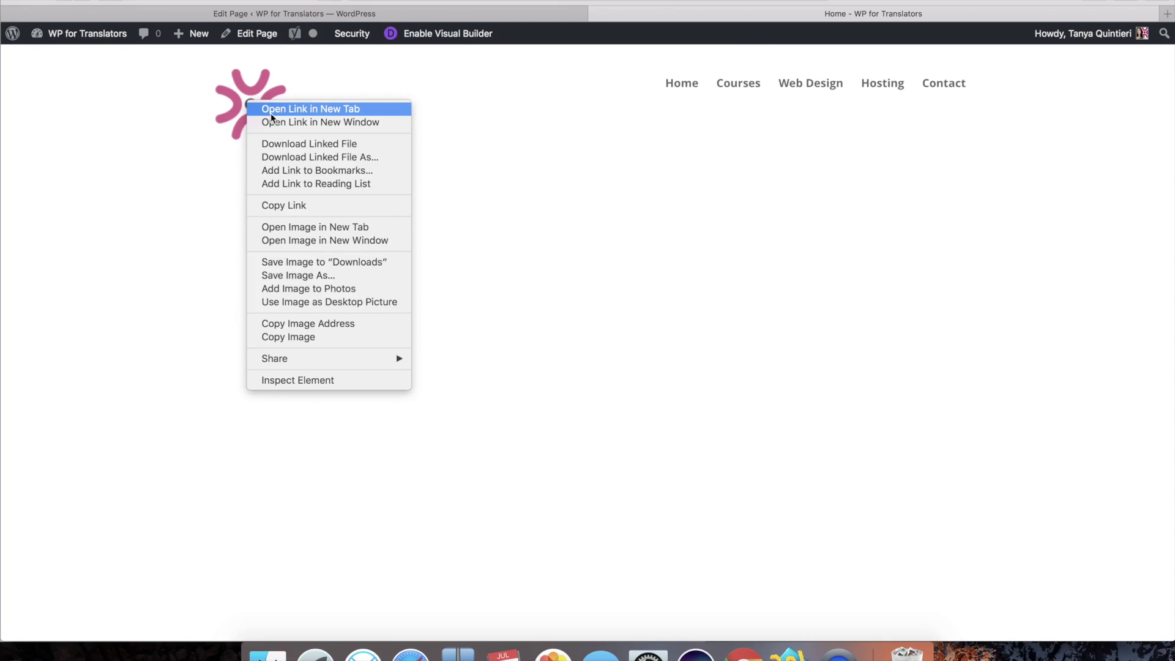
Open the logo's link to the front page in a new tab, then close that Beispiel-Seite preview.
{"action": "left_click", "coordinate": [273, 111]}
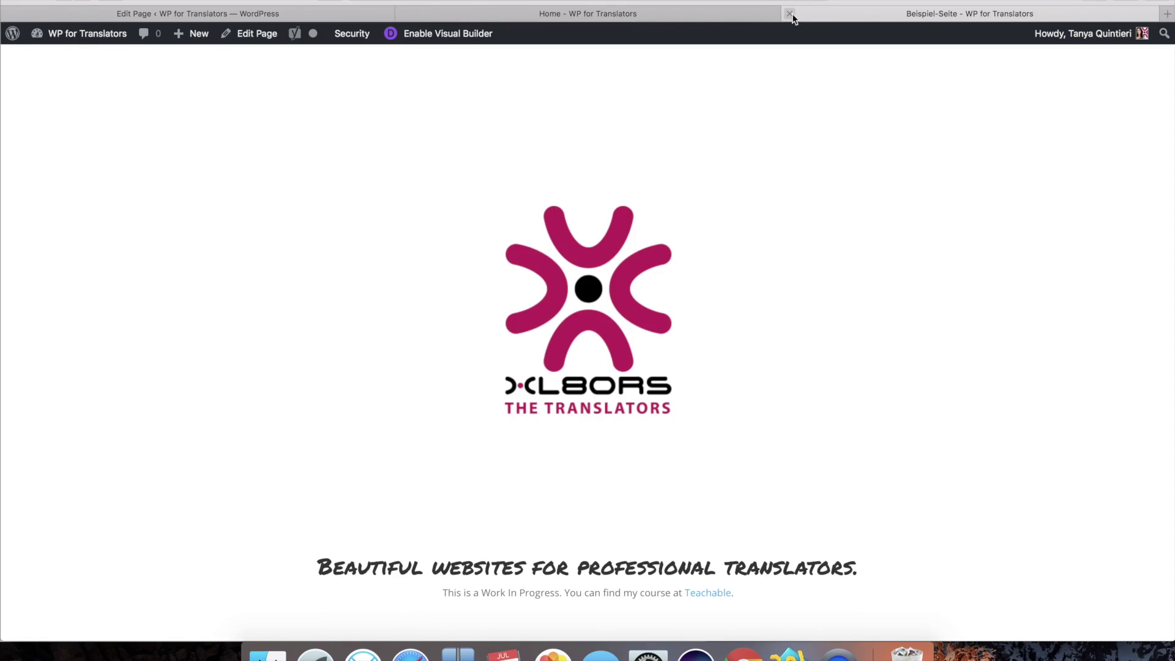
{"action": "left_click", "coordinate": [790, 13]}
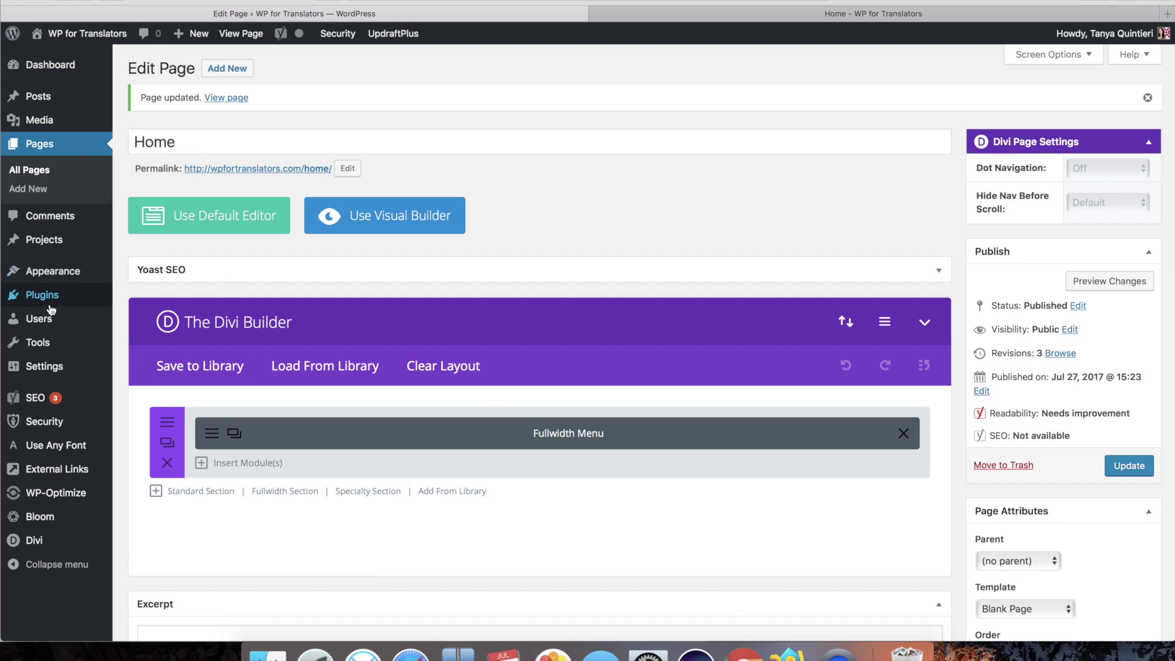
Open the Main menu's logo custom link and scroll through its Navigation Label markup.
{"action": "mouse_move", "coordinate": [47, 270]}
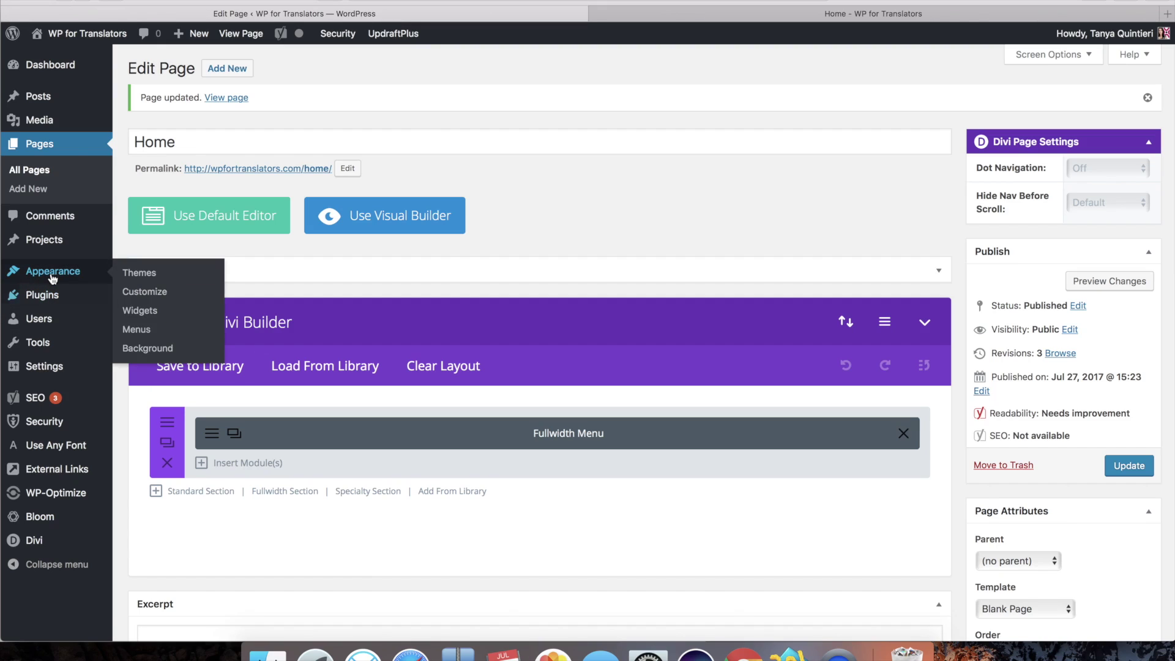
{"action": "left_click", "coordinate": [131, 329]}
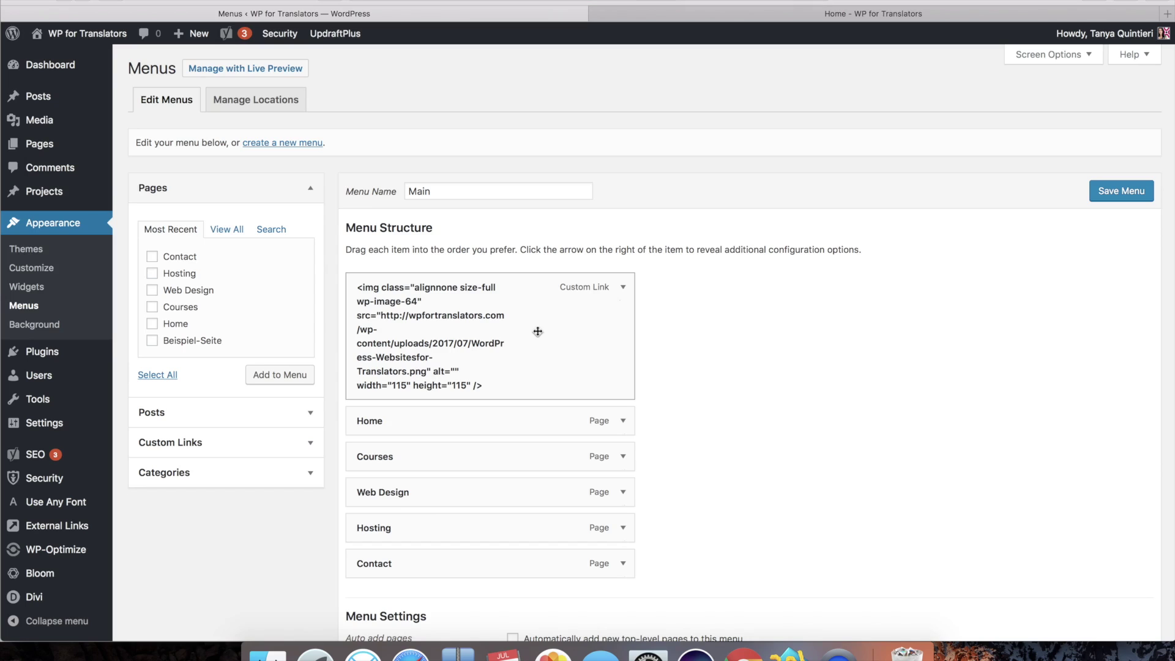
{"action": "left_click", "coordinate": [623, 287]}
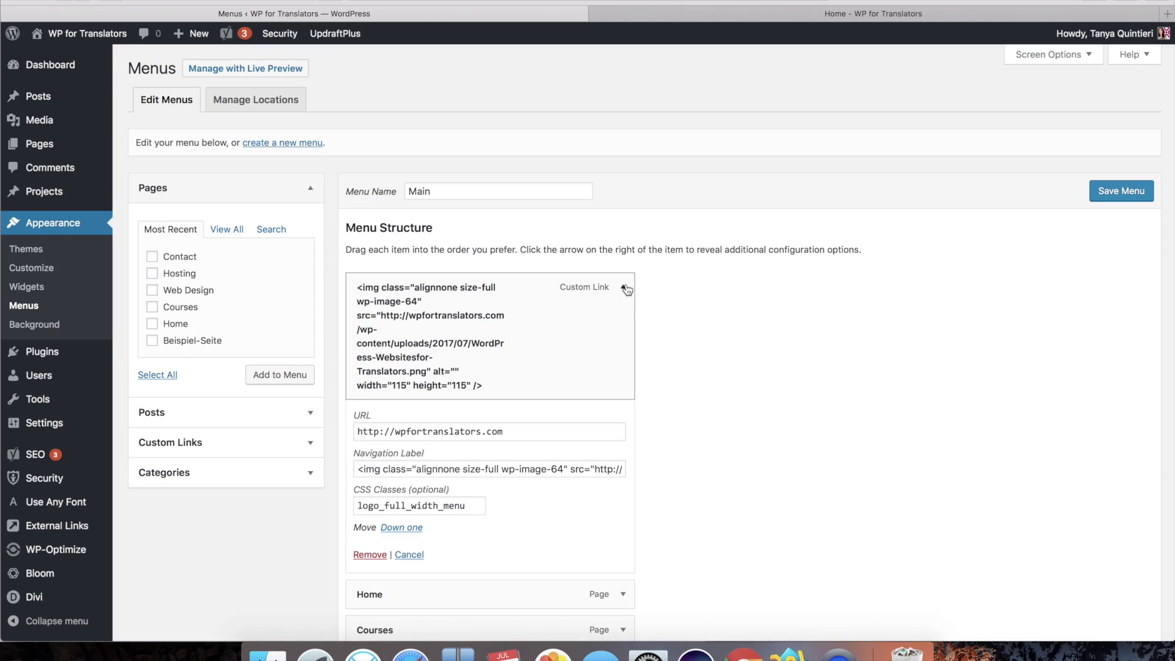
{"action": "left_click", "coordinate": [543, 469]}
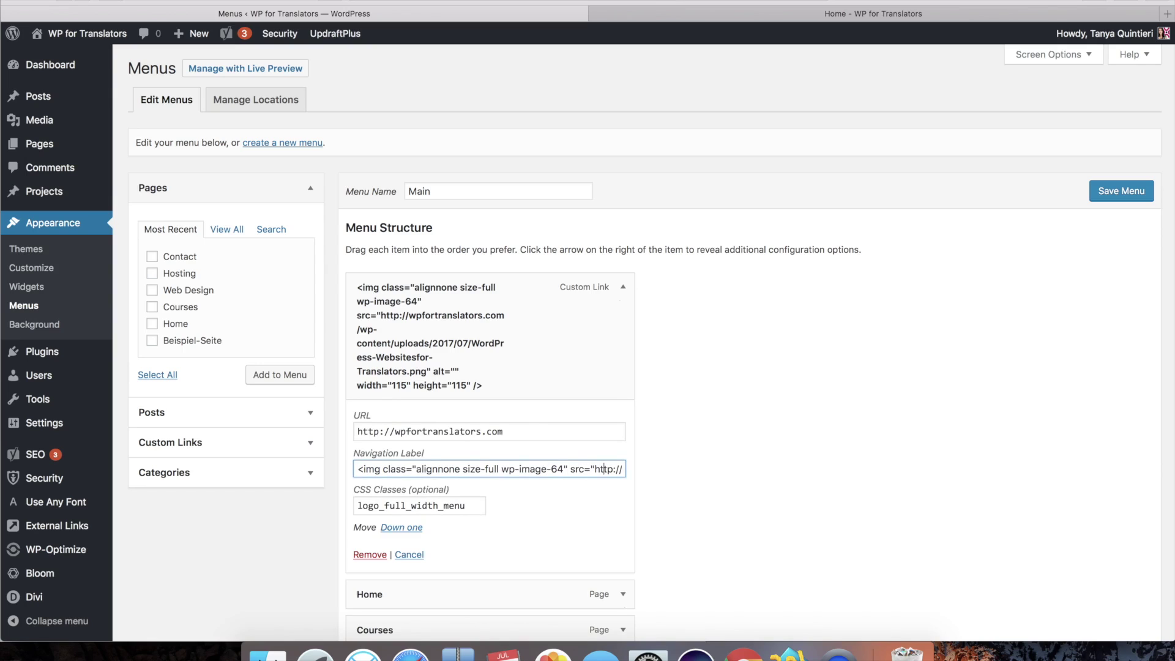
{"action": "scroll", "coordinate": [498, 469], "scroll_direction": "right", "scroll_amount": 5}
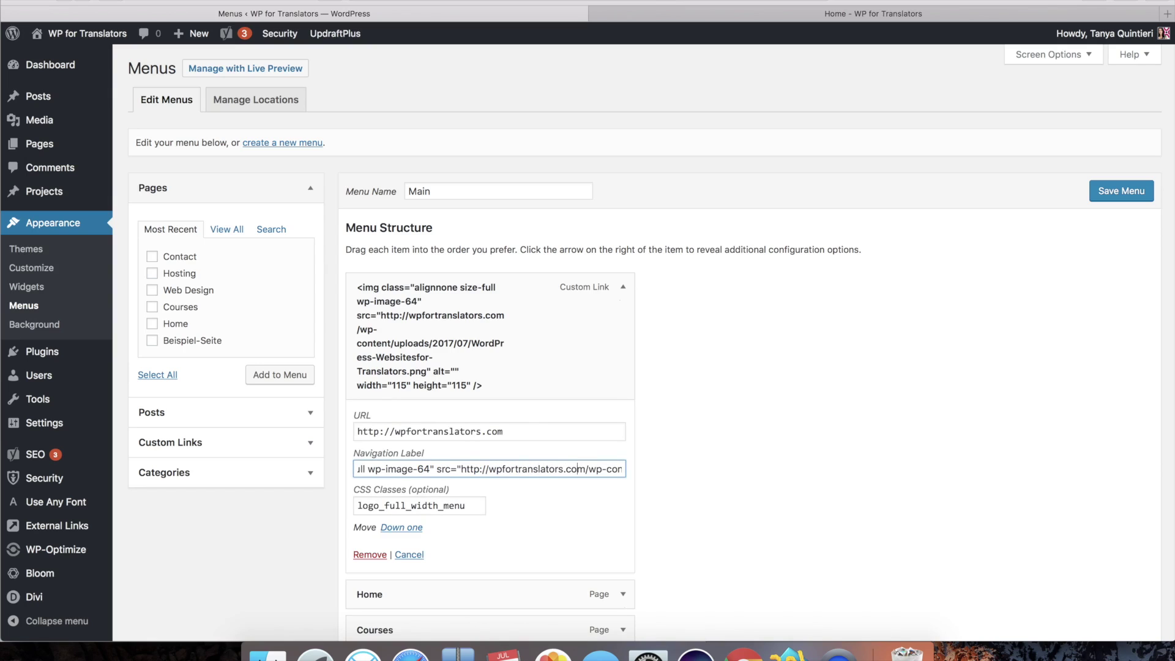
{"action": "scroll", "coordinate": [606, 469], "scroll_direction": "right", "scroll_amount": 5}
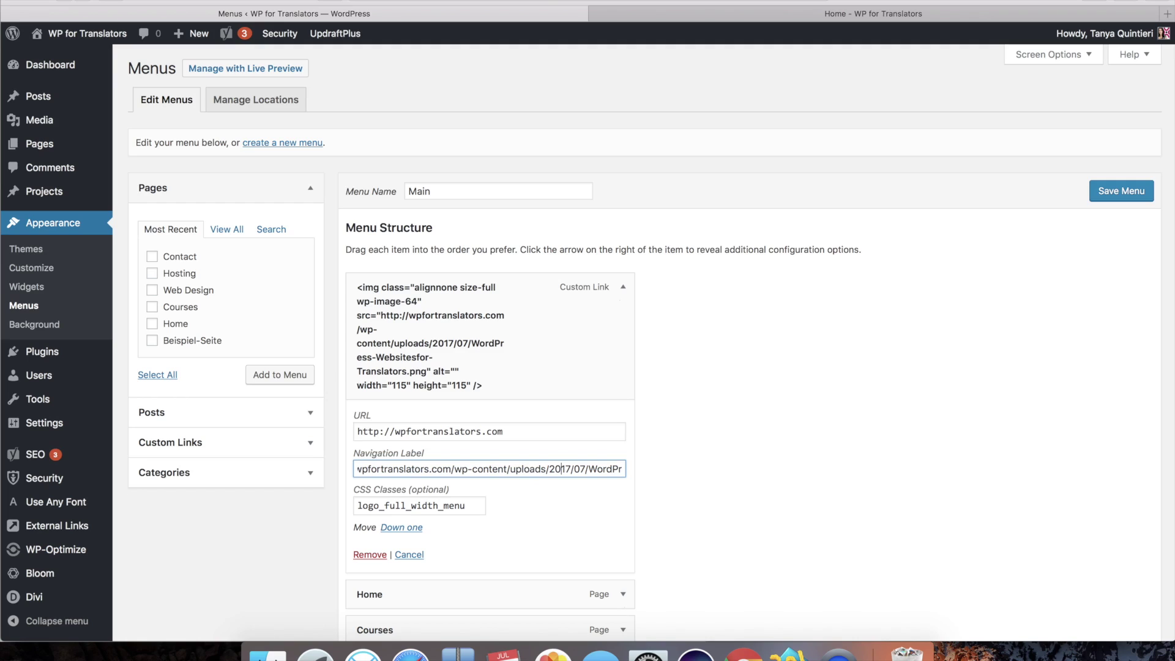
{"action": "scroll", "coordinate": [586, 469], "scroll_direction": "right", "scroll_amount": 5}
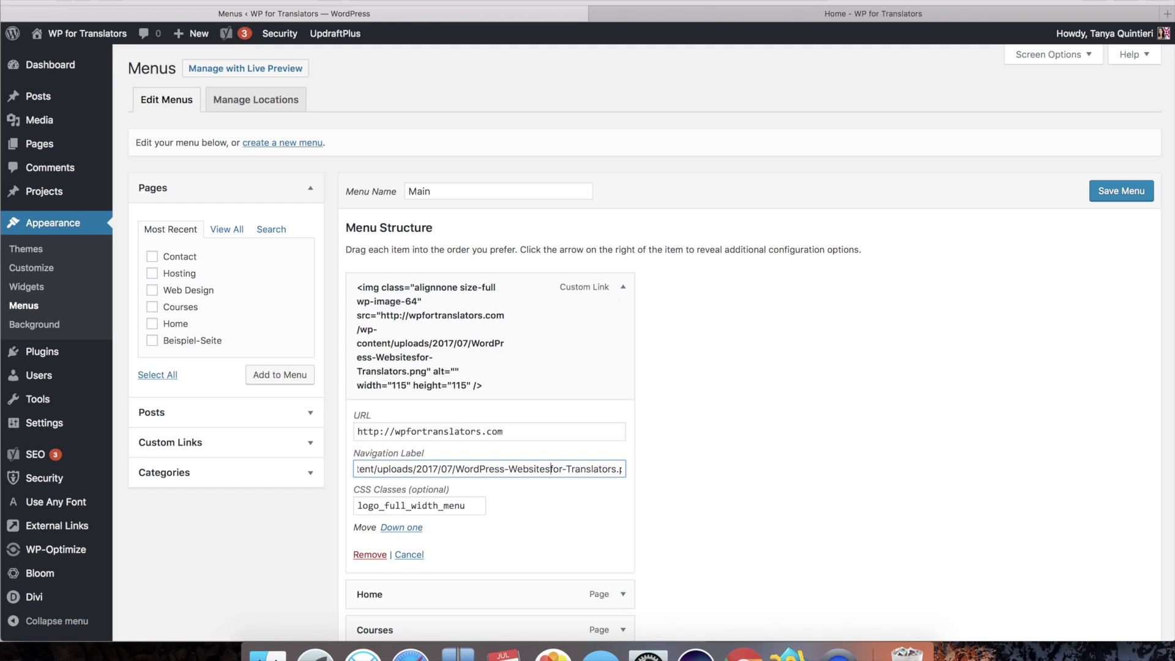
{"action": "scroll", "coordinate": [490, 469], "scroll_direction": "right", "scroll_amount": 5}
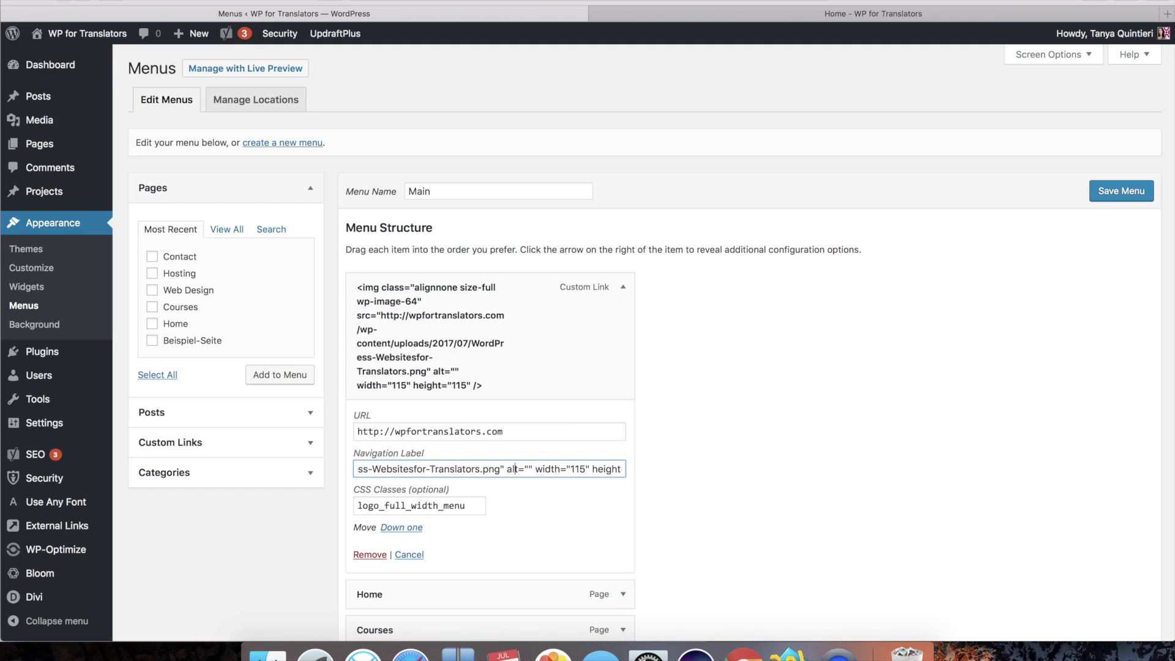
Change the logo image width and height from 115 to 60, save the menu, and view the homepage.
{"action": "key", "text": "Right"}
{"action": "key", "text": "Right"}
{"action": "key", "text": "Right"}
{"action": "key", "text": "BackSpace"}
{"action": "key", "text": "BackSpace"}
{"action": "key", "text": "BackSpace"}
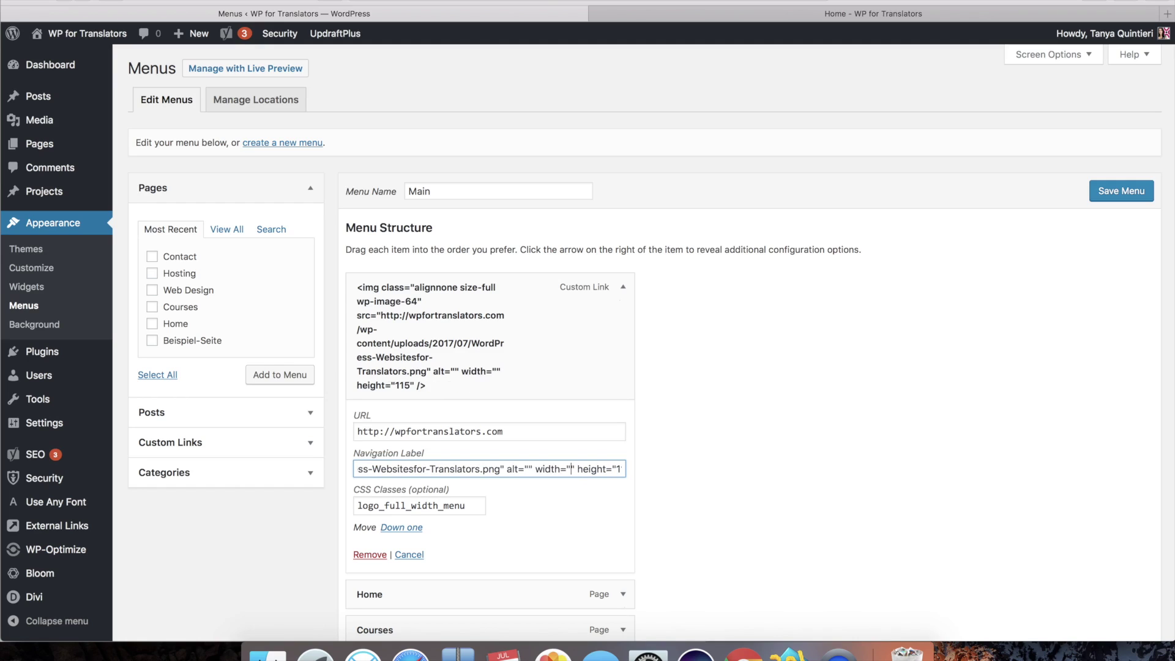
{"action": "type", "text": "60"}
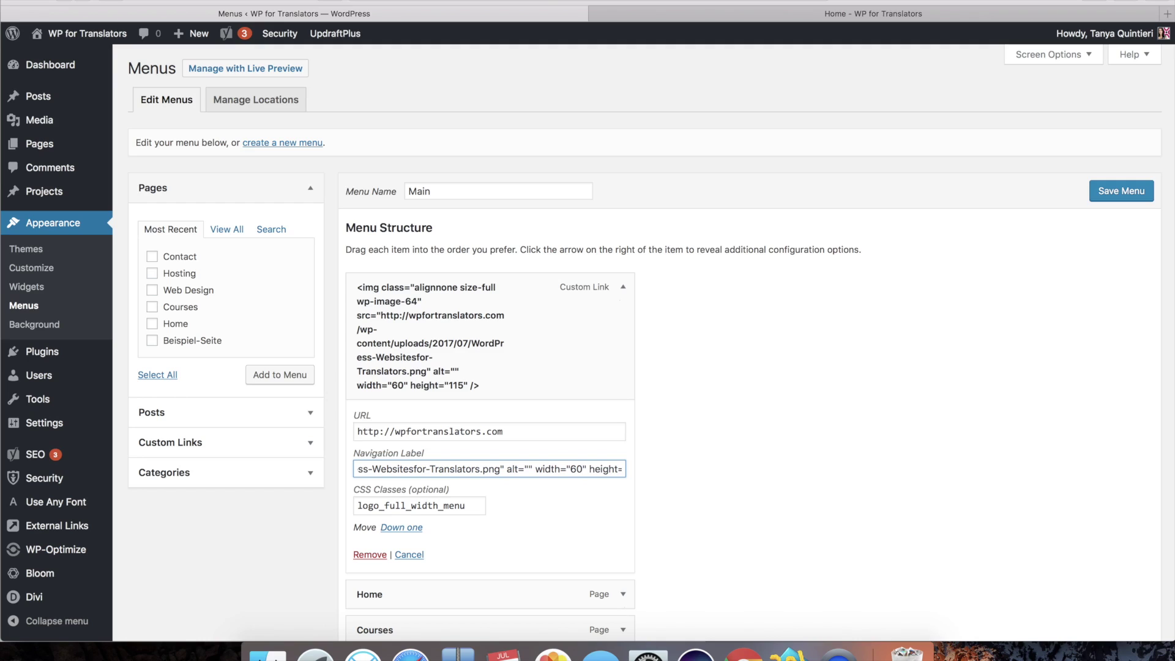
{"action": "key", "text": "Right"}
{"action": "key", "text": "Right"}
{"action": "key", "text": "Right"}
{"action": "key", "text": "Right"}
{"action": "key", "text": "Right"}
{"action": "key", "text": "Right"}
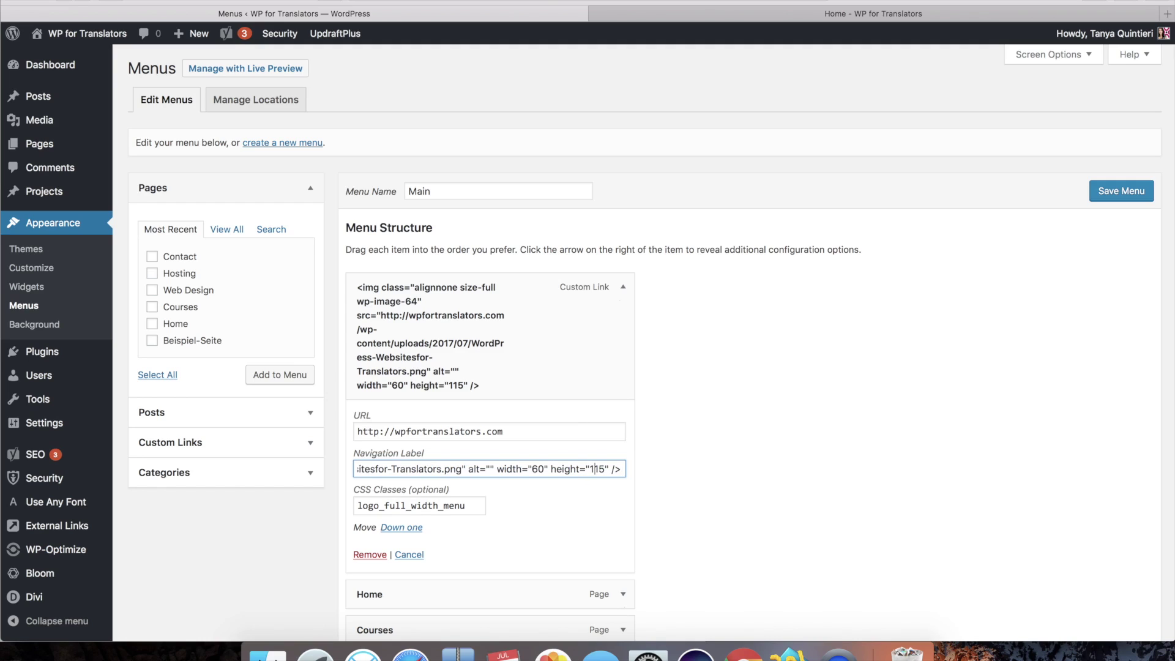
{"action": "key", "text": "Delete"}
{"action": "key", "text": "Delete"}
{"action": "key", "text": "Delete"}
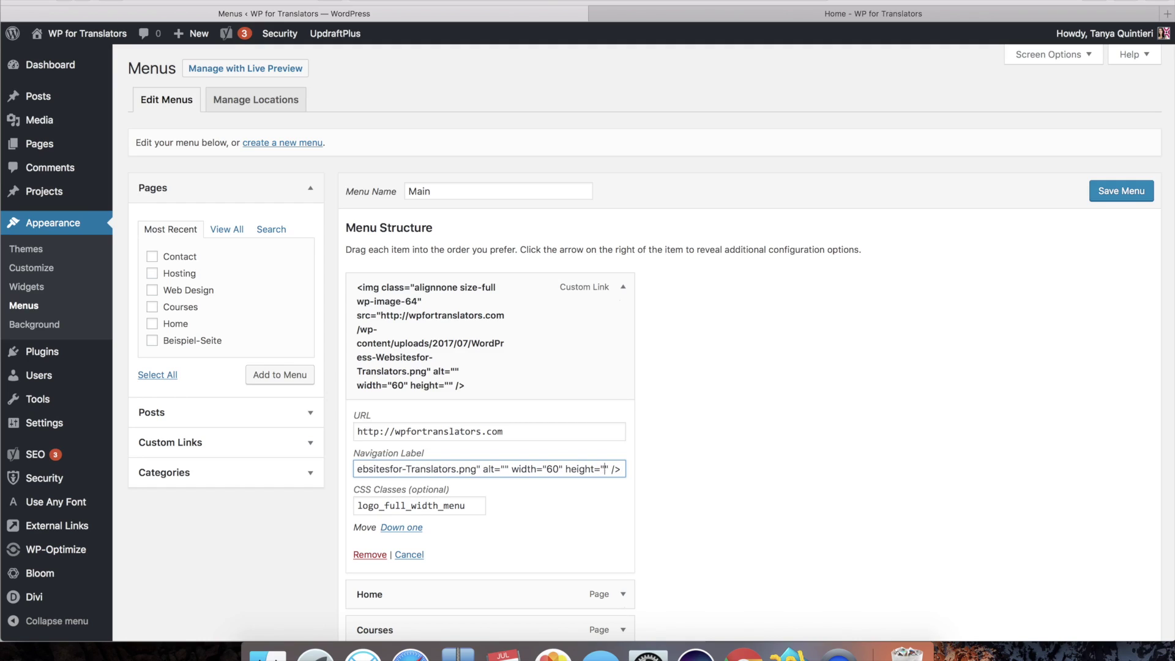
{"action": "type", "text": "60"}
{"action": "left_click", "coordinate": [1128, 192]}
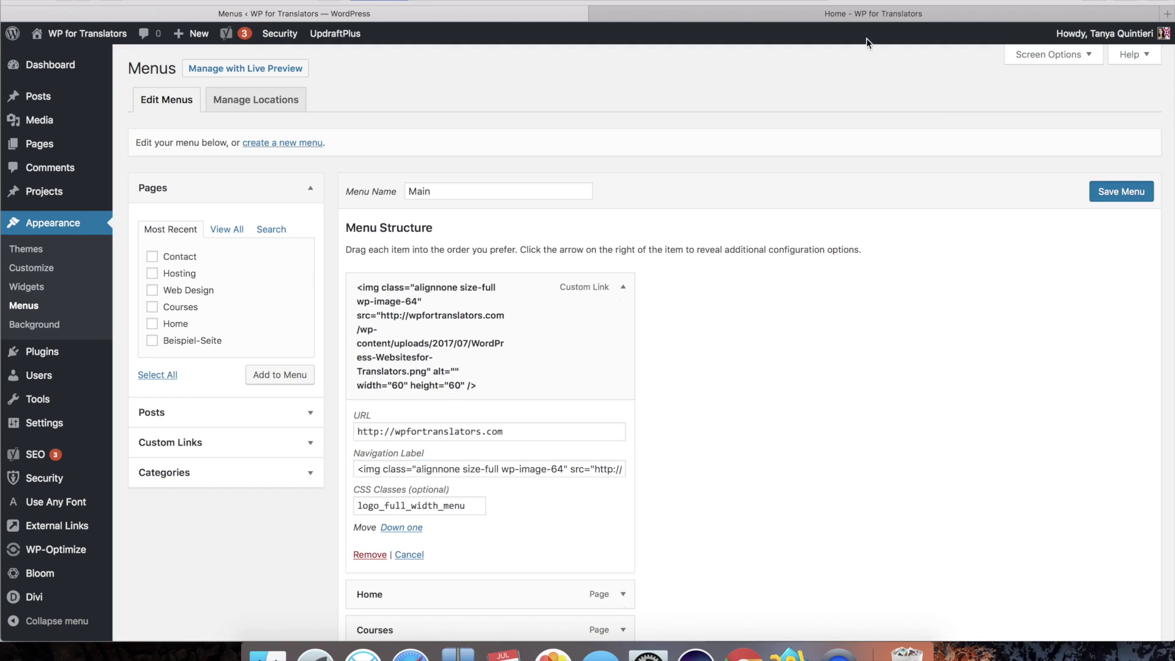
{"action": "left_click", "coordinate": [792, 9]}
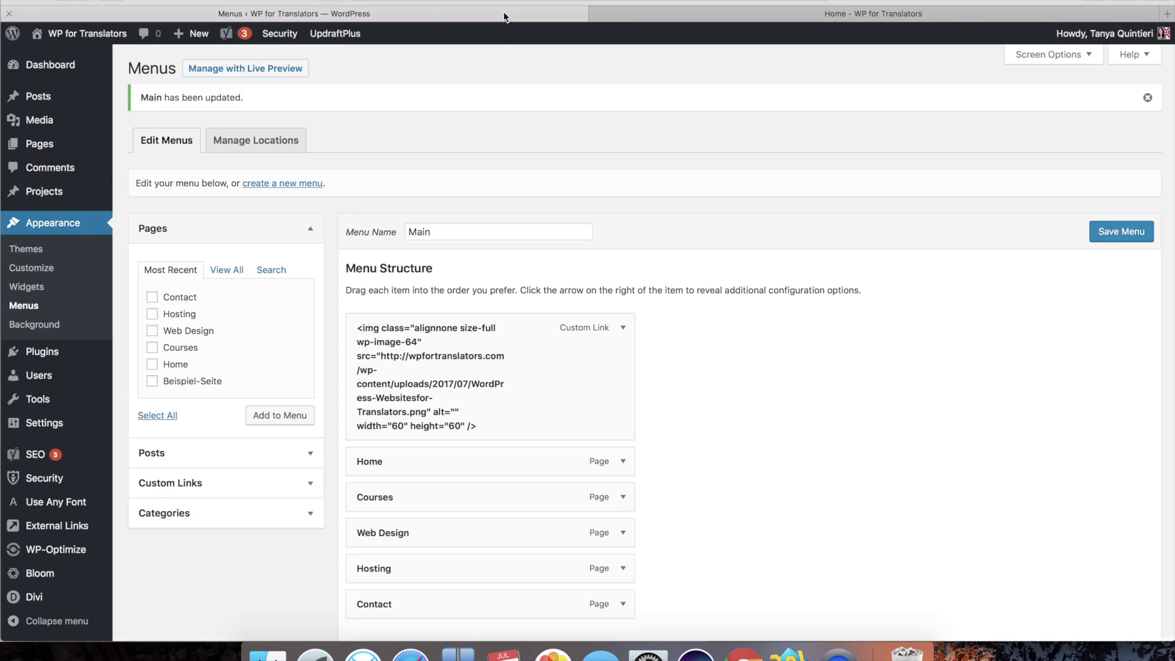
Enlarge the Custom CSS box and try .menu-padding padding-top at 100px, then 200px.
{"action": "mouse_move", "coordinate": [34, 597]}
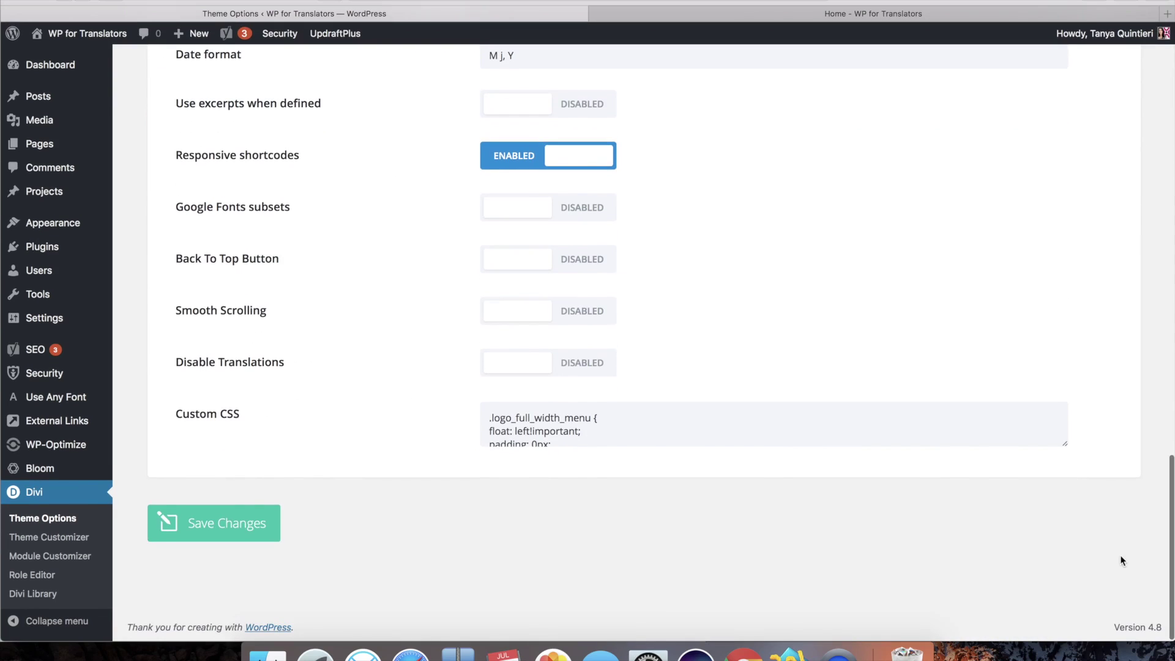
{"action": "left_click_drag", "start_coordinate": [1066, 443], "coordinate": [1094, 660]}
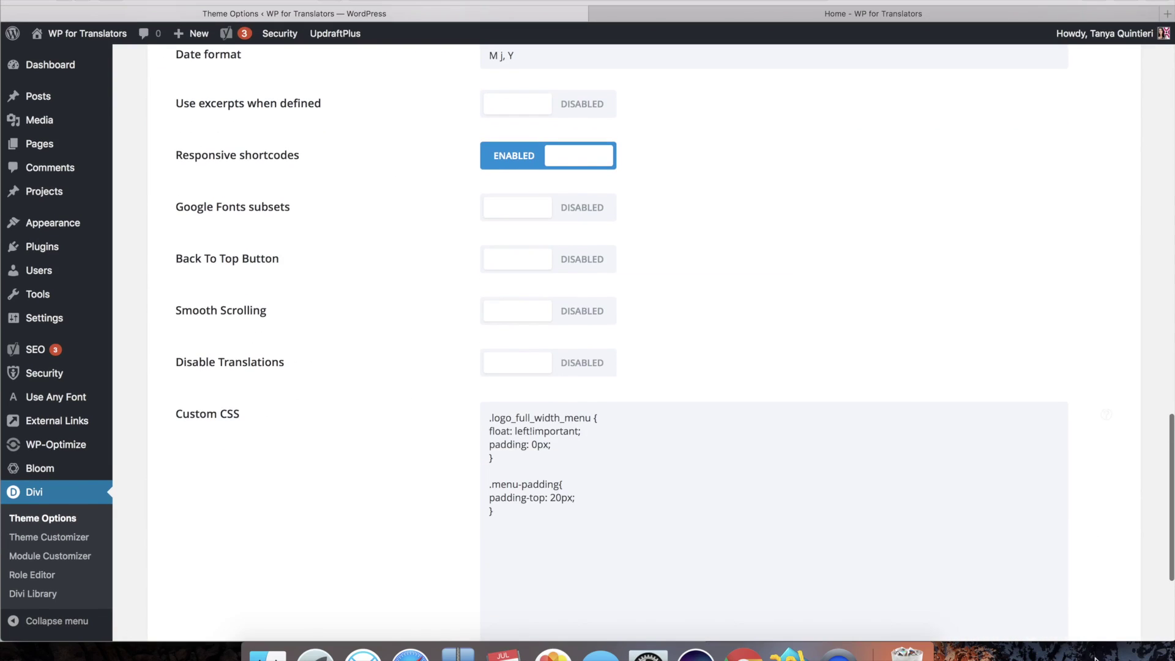
{"action": "left_click", "coordinate": [550, 498]}
{"action": "left_click", "coordinate": [551, 498]}
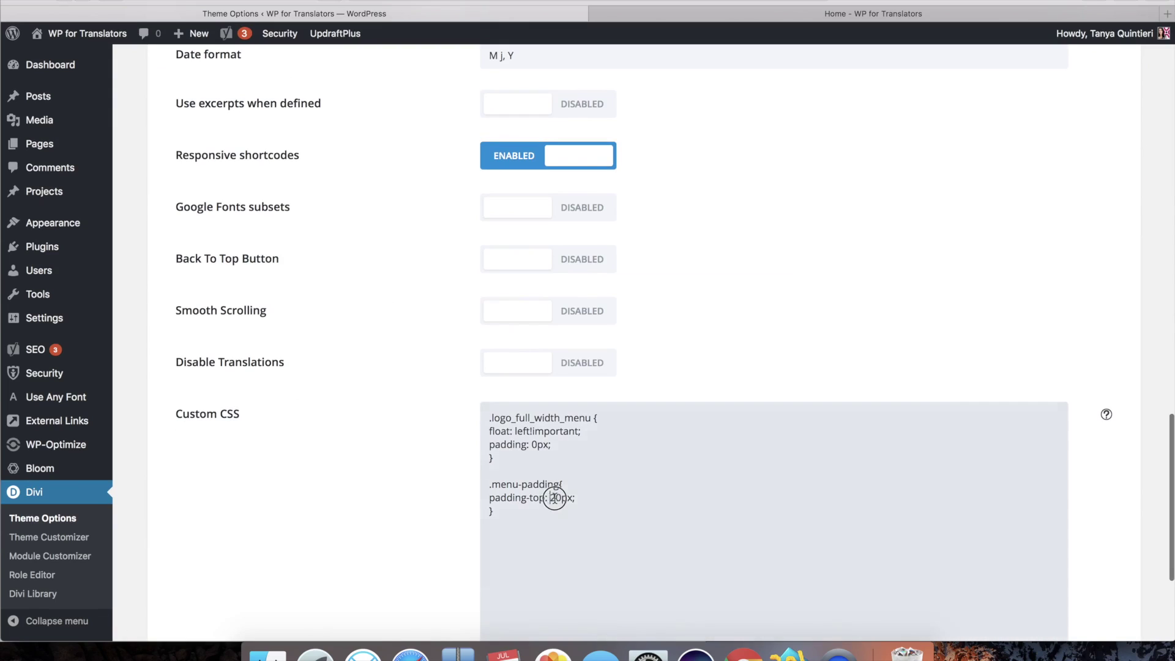
{"action": "left_click_drag", "start_coordinate": [551, 498], "coordinate": [557, 497]}
{"action": "type", "text": "10"}
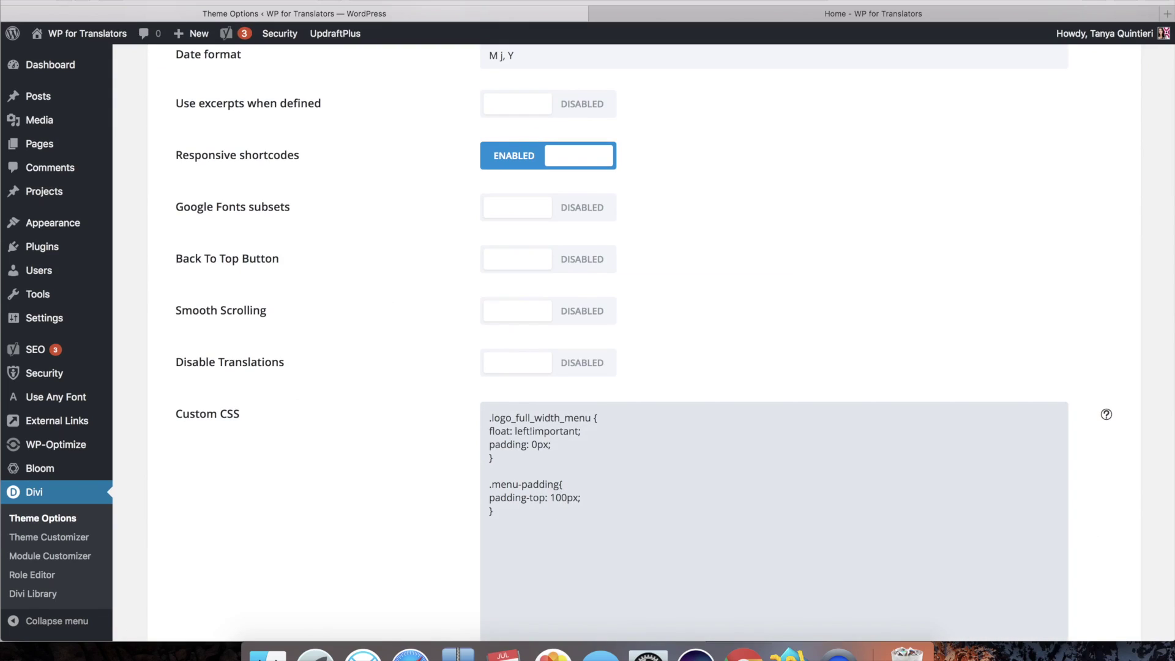
{"action": "scroll", "coordinate": [673, 343], "scroll_direction": "down", "scroll_amount": 7}
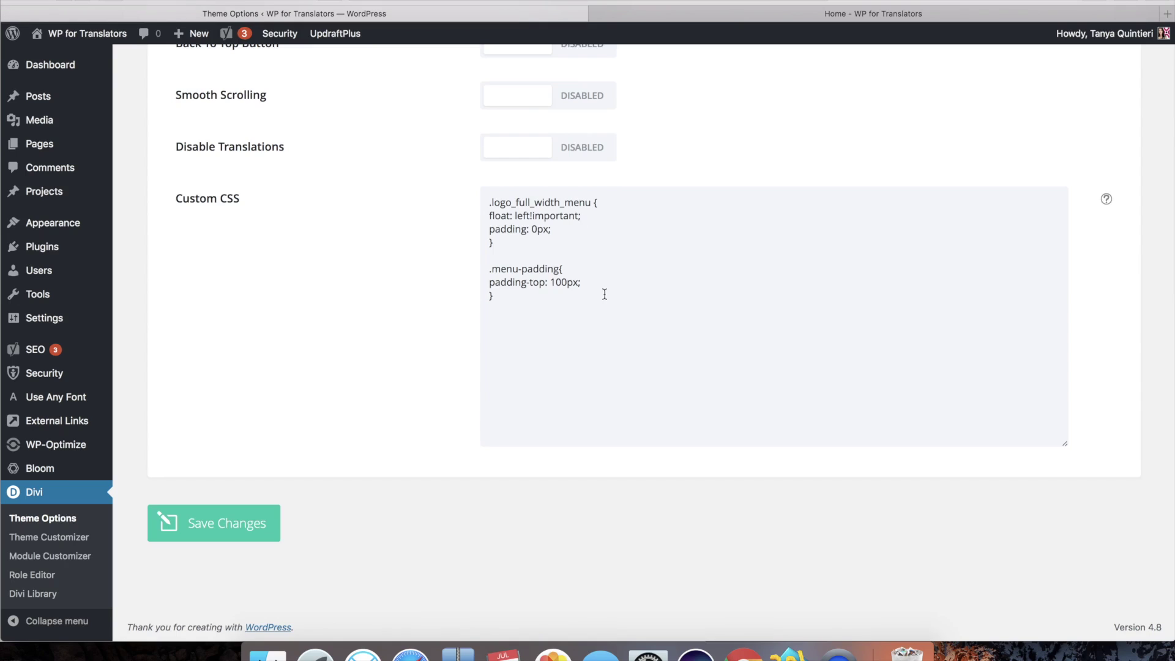
{"action": "left_click", "coordinate": [553, 282]}
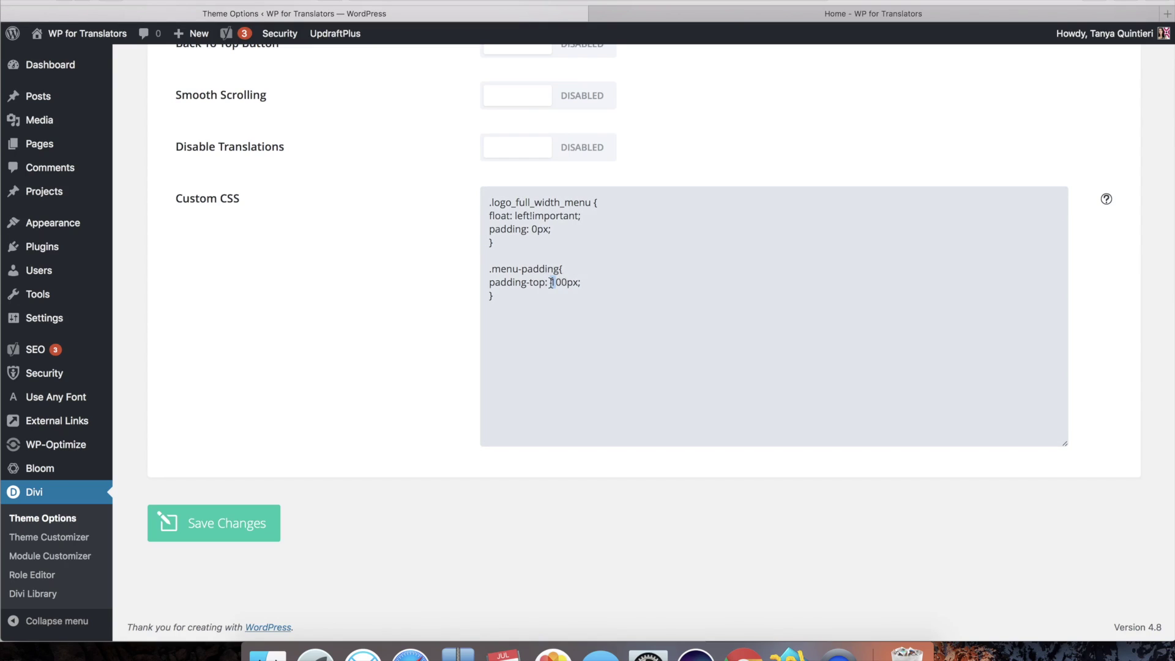
{"action": "type", "text": "2"}
Add a space before !important, set padding-top to 20px, save, and check the homepage.
{"action": "left_click", "coordinate": [530, 217]}
{"action": "left_click", "coordinate": [580, 226]}
{"action": "left_click", "coordinate": [714, 15]}
{"action": "left_click", "coordinate": [559, 284]}
{"action": "key", "text": "BackSpace"}
{"action": "left_click", "coordinate": [216, 543]}
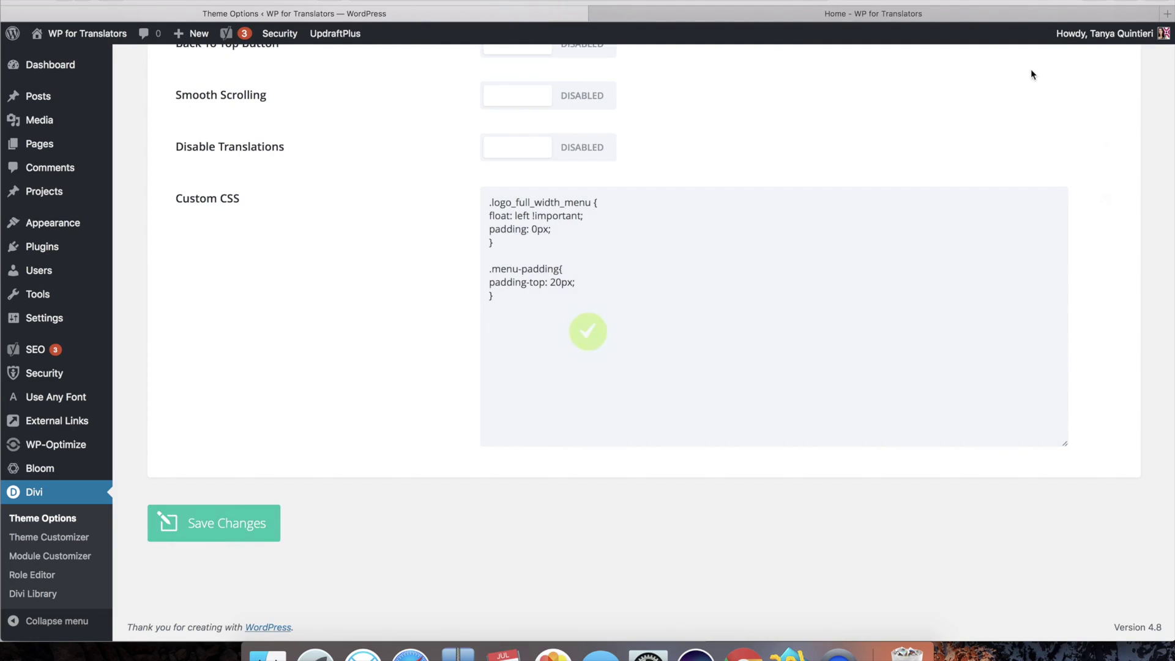
{"action": "left_click", "coordinate": [925, 11]}
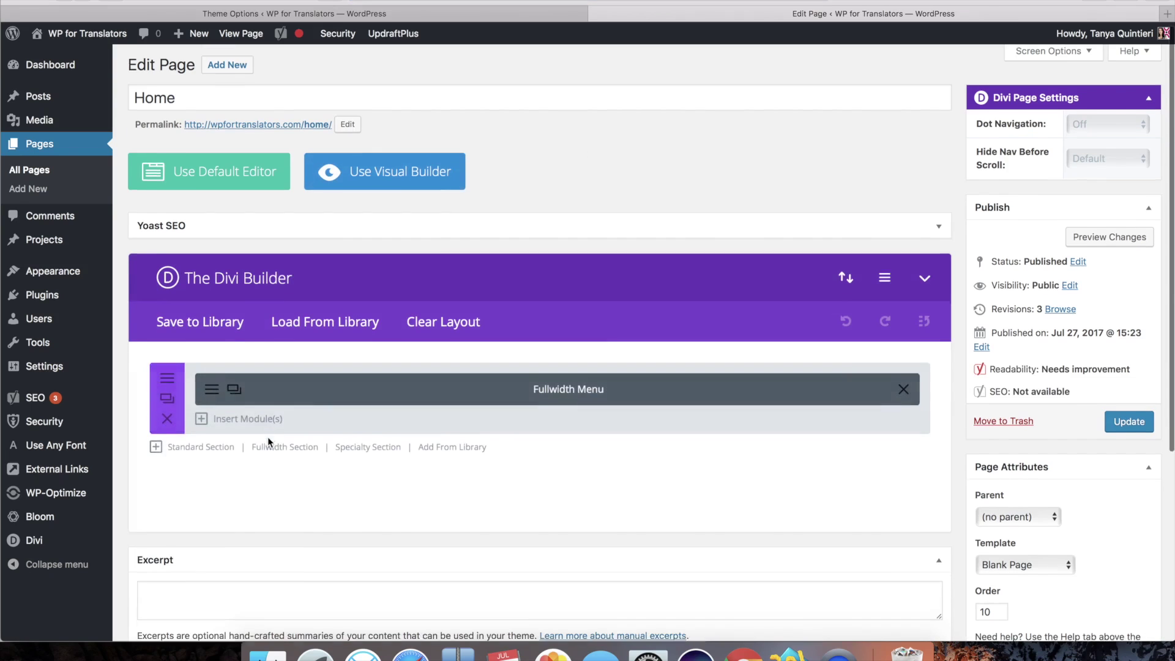
Scroll the Home page editor down to the Fullwidth Menu section.
{"action": "scroll", "coordinate": [268, 437], "scroll_direction": "down", "scroll_amount": 2}
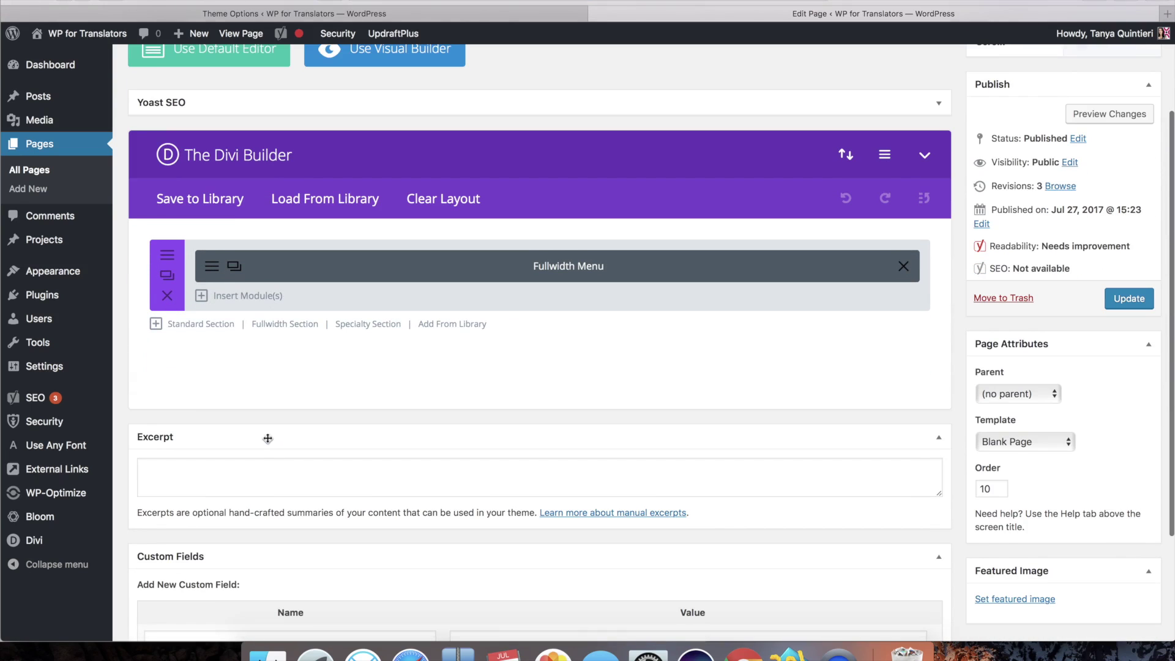
Save the fullwidth menu section to the library as global item 'Full Width Header with Logo'.
{"action": "left_click", "coordinate": [167, 257]}
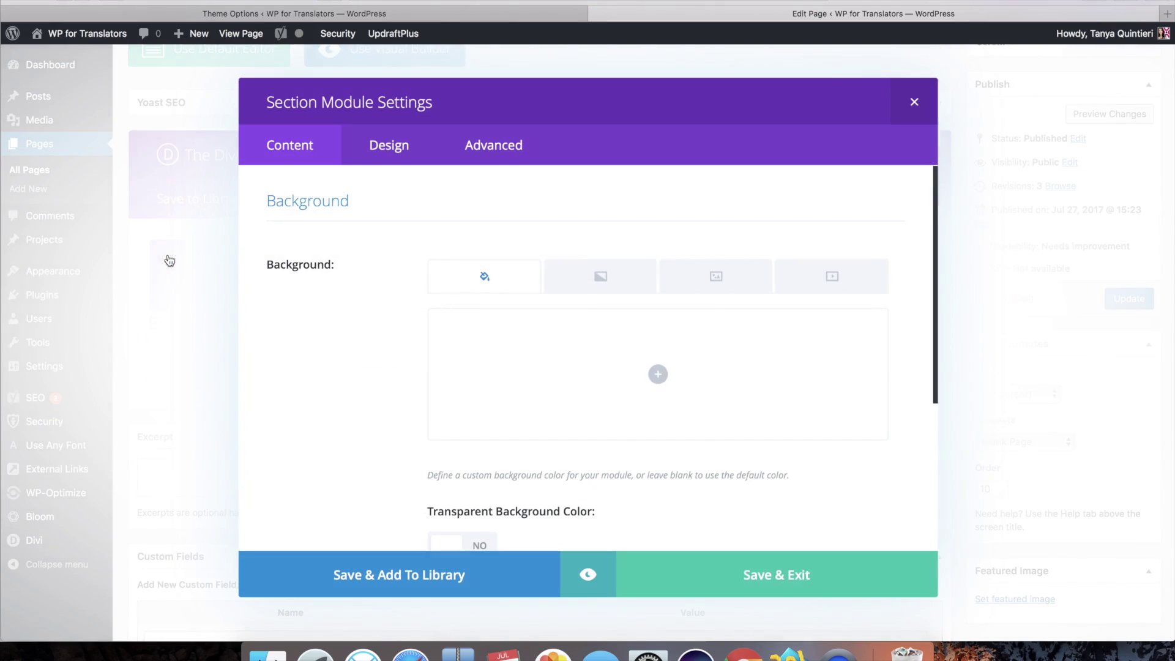
{"action": "left_click", "coordinate": [410, 575]}
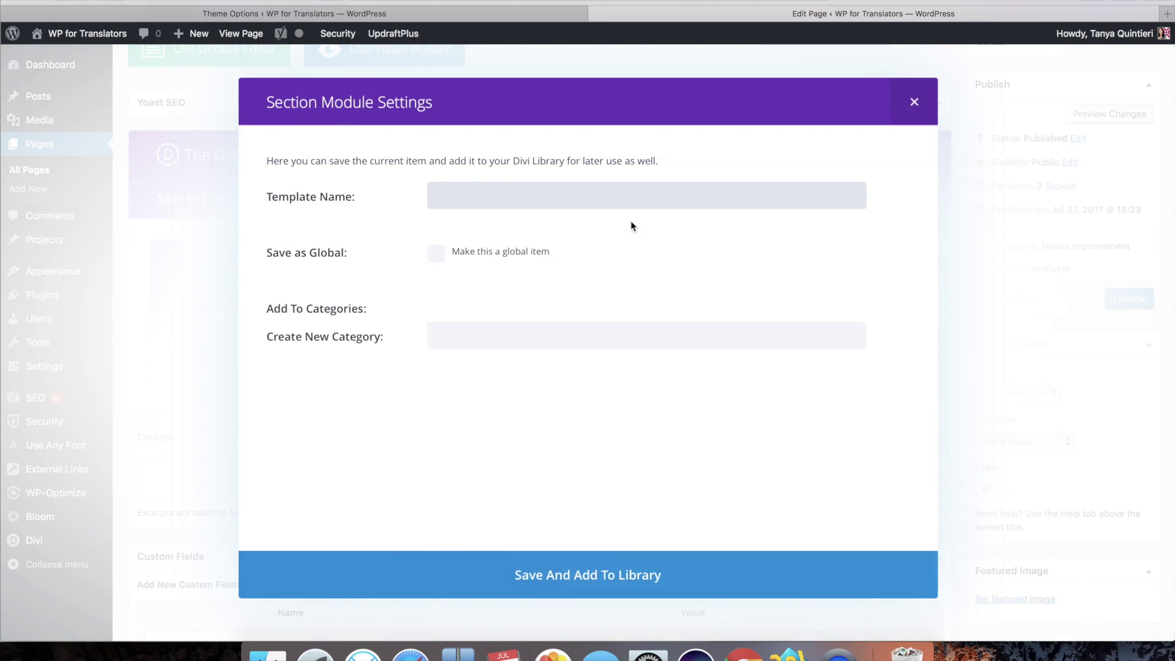
{"action": "type", "text": "Full Width Header with Logo"}
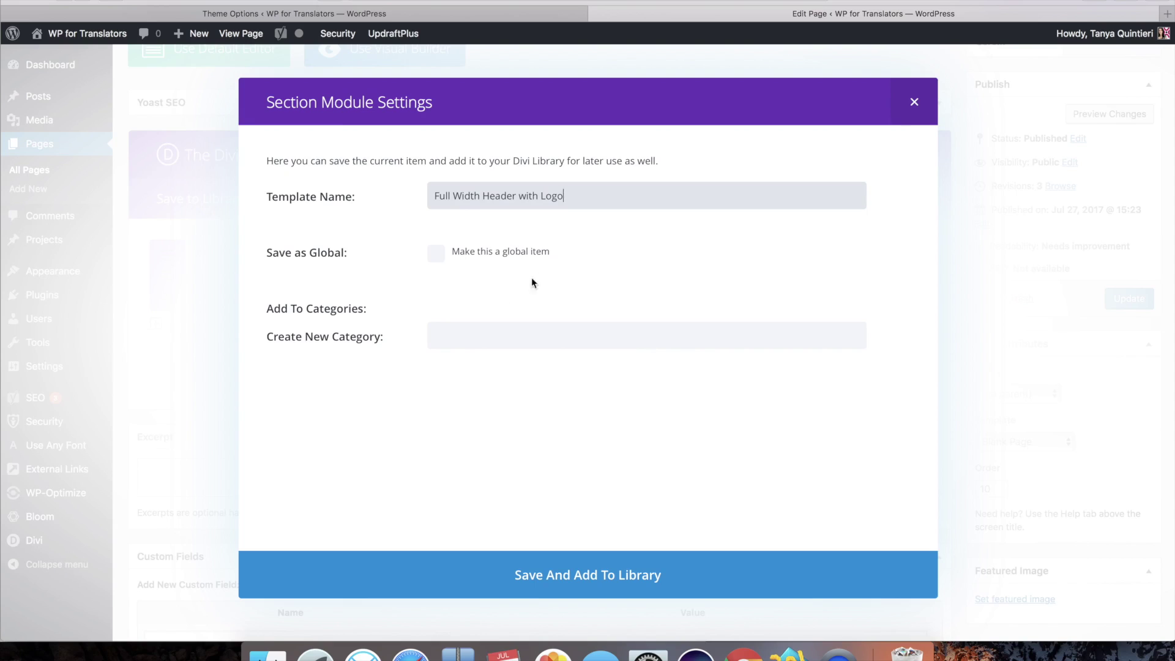
{"action": "left_click", "coordinate": [523, 253]}
{"action": "left_click", "coordinate": [604, 590]}
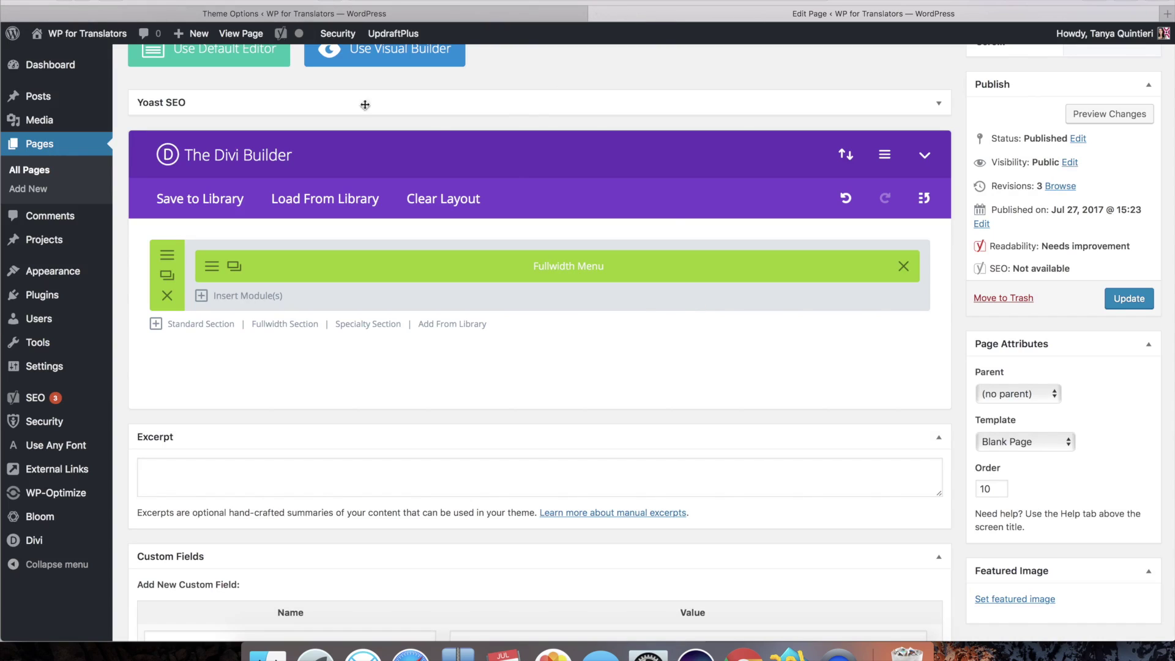
Start to view the live Home page, but choose Stay on Page to remain in the editor.
{"action": "left_click", "coordinate": [248, 34]}
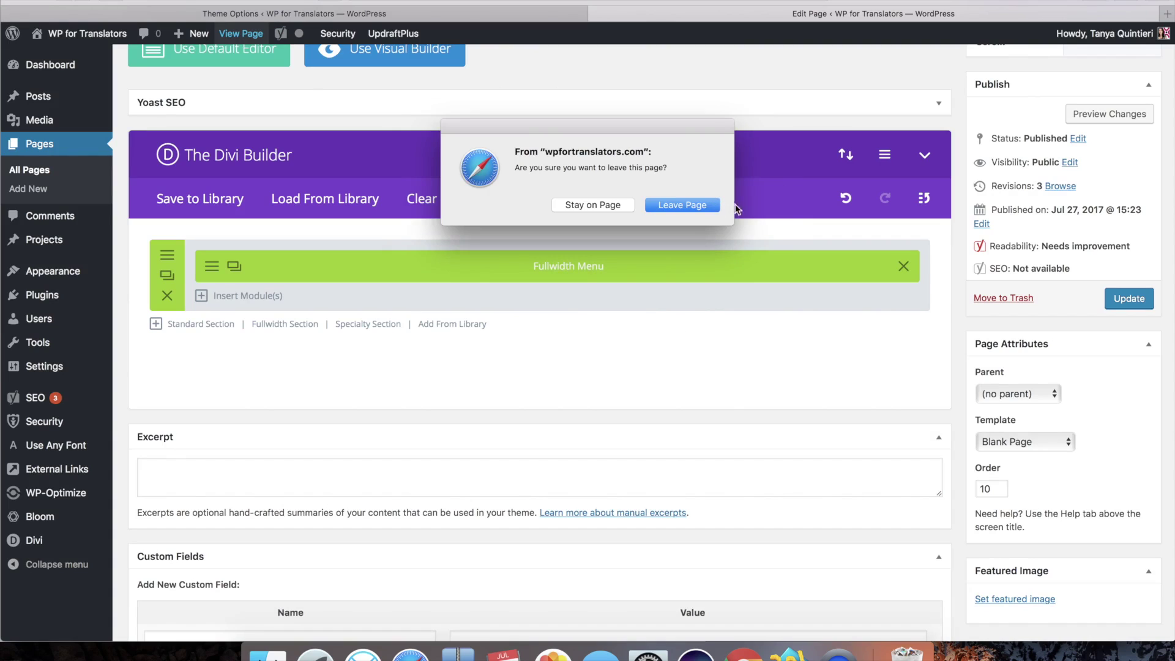
{"action": "left_click", "coordinate": [593, 206]}
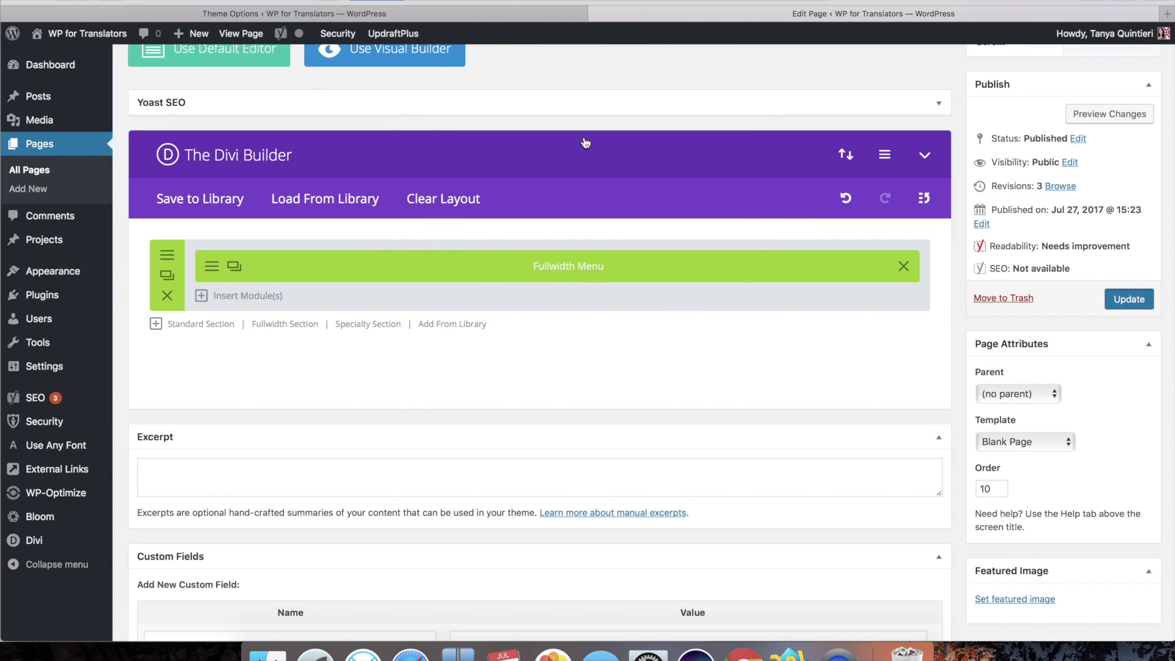